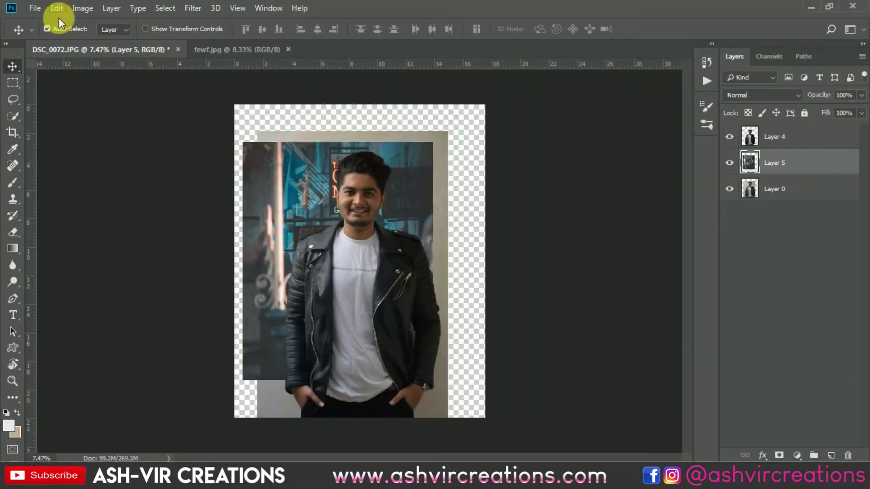
# - Enlarge the street background on Layer 5 to fill the canvas and darken its shadows with Levels
pyautogui.hotkey('ctrl', 't')
pyautogui.moveTo(480, 119); pyautogui.dragTo(484, 89)
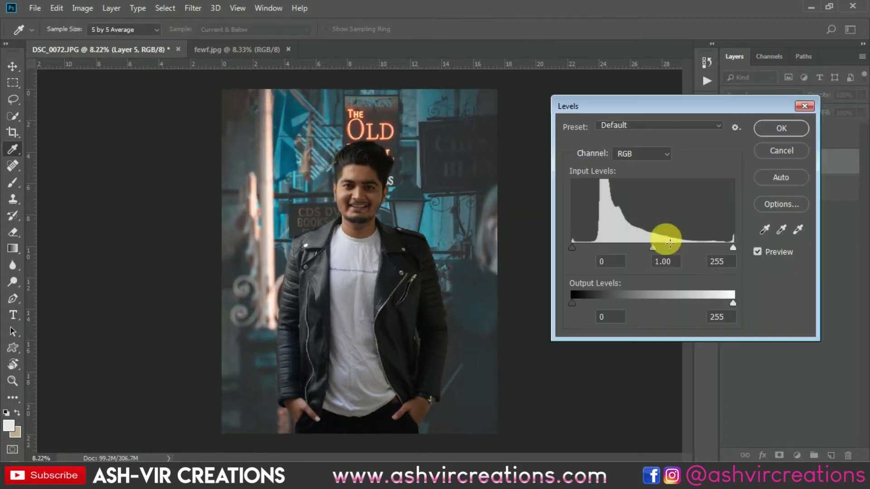
pyautogui.moveTo(580, 248); pyautogui.dragTo(595, 248)
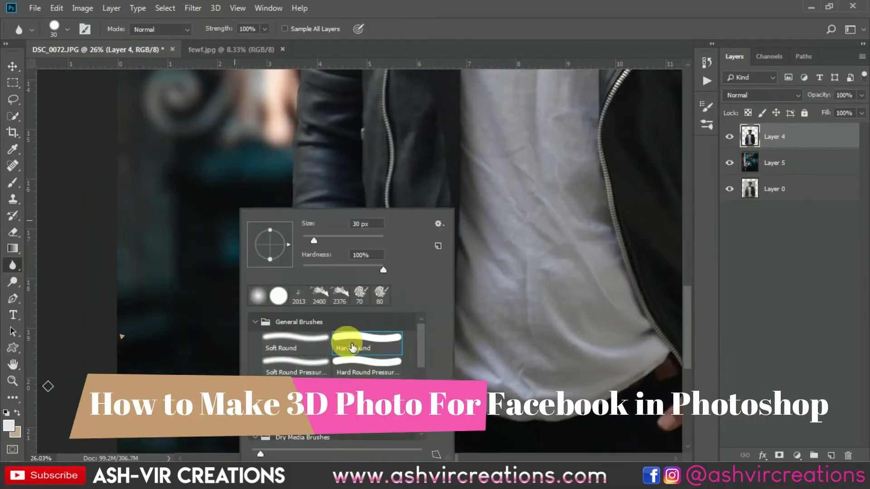
# - Soften the man's cut-out edges around the sleeve and ear on Layer 4 with a 45 px Blur tool
pyautogui.press('Escape')
pyautogui.scroll(10, 417, 291)
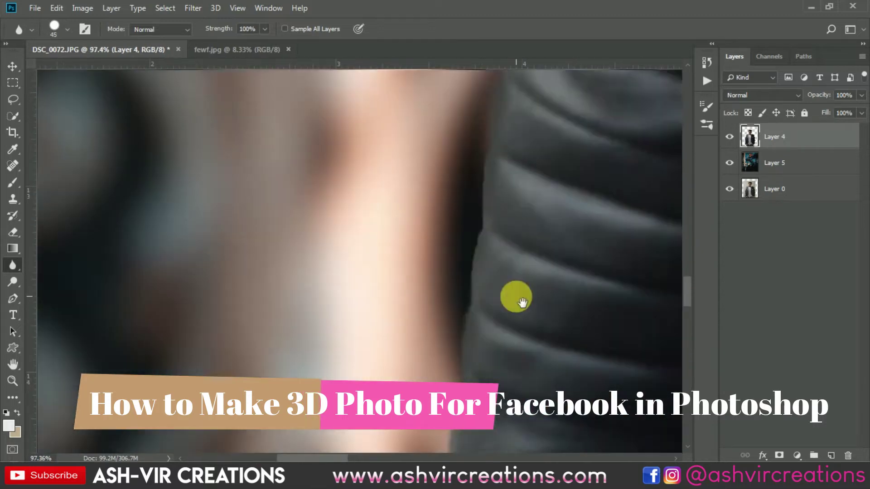
pyautogui.moveTo(523, 302)
pyautogui.mouseDown()
pyautogui.moveTo(466, 249)
pyautogui.moveTo(398, 314)
pyautogui.moveTo(428, 276)
pyautogui.mouseUp()
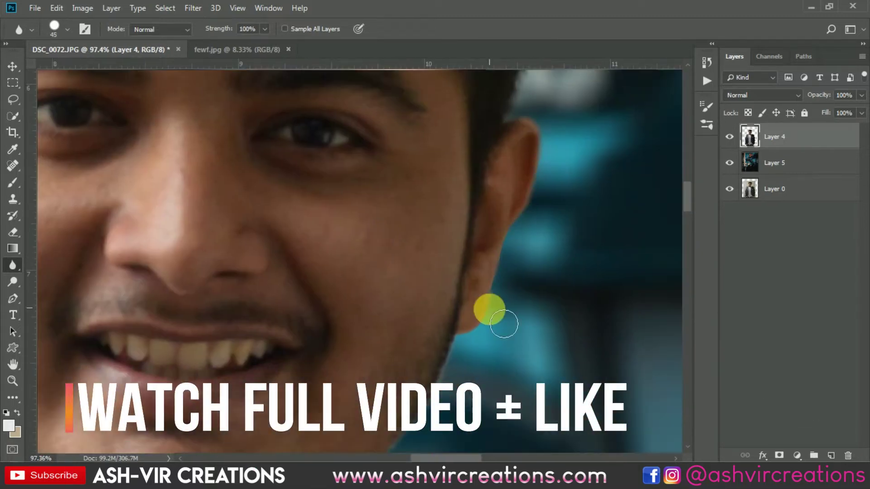
pyautogui.scroll(4, 516, 258)
# - Reduce the Blur brush to 25 px and soften the jacket's edges along the collar and sleeve on Layer 7
pyautogui.click(830, 455)
pyautogui.hotkey('ctrl', 'alt', 'g')
pyautogui.press('b')
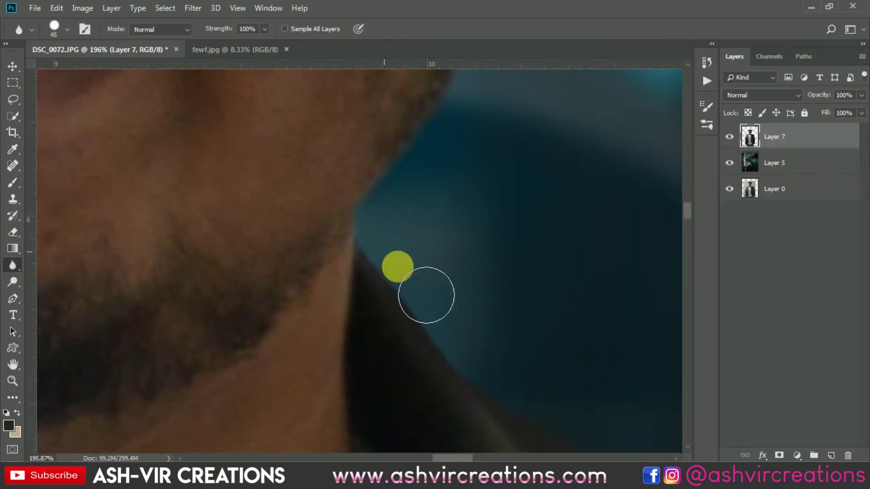
pyautogui.press('[')
pyautogui.press('[')
pyautogui.press('[')
pyautogui.press('[')
pyautogui.moveTo(426, 296)
pyautogui.mouseDown()
pyautogui.moveTo(433, 220)
pyautogui.moveTo(454, 321)
pyautogui.moveTo(458, 235)
pyautogui.moveTo(470, 295)
pyautogui.moveTo(478, 149)
pyautogui.moveTo(474, 249)
pyautogui.moveTo(454, 257)
pyautogui.mouseUp()
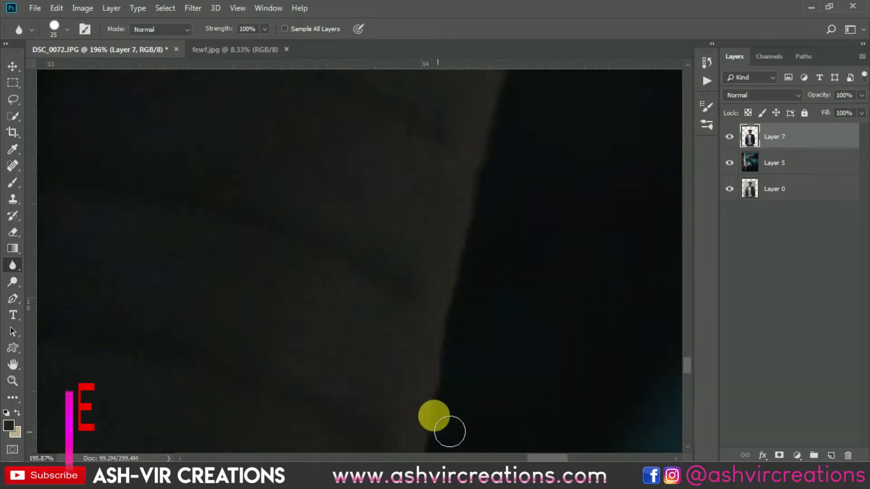
pyautogui.moveTo(485, 230); pyautogui.dragTo(500, 421)
pyautogui.scroll(-5, 310, 301)
pyautogui.scroll(8, 394, 306)
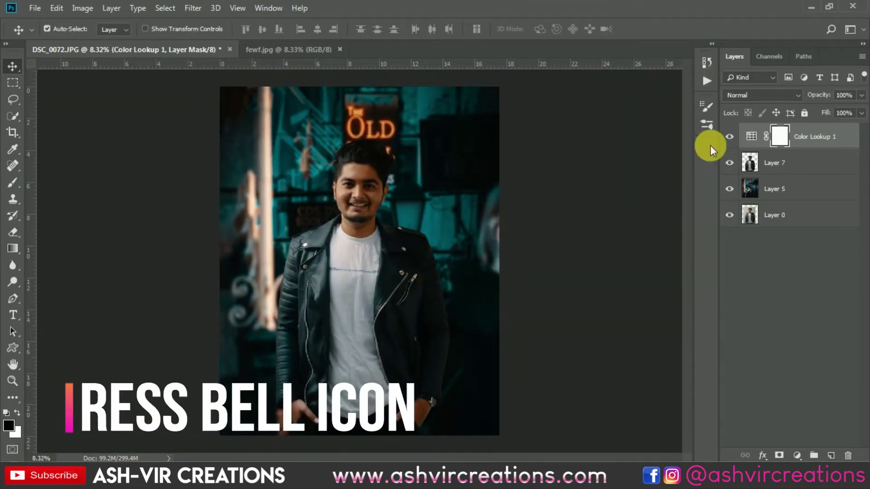
# - Smooth the facial skin on Layer 7 with the Mixer Brush and retouch the face's midtones with the Dodge tool
pyautogui.scroll(10, 361, 194)
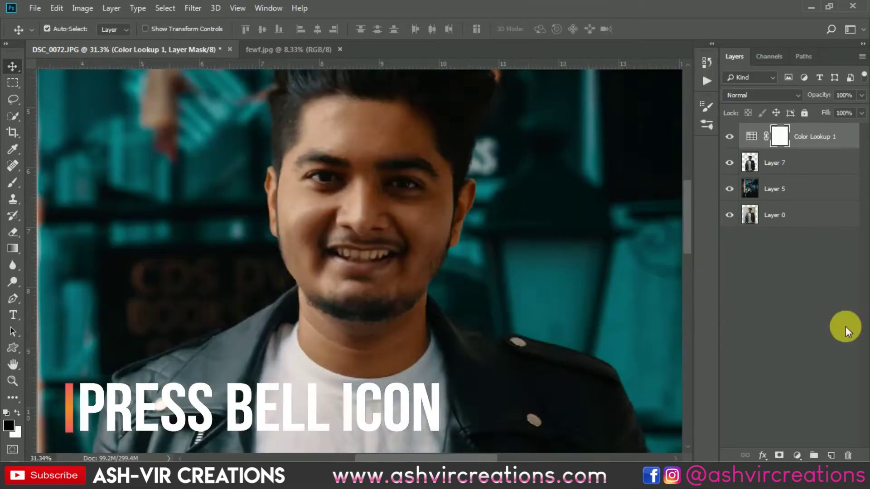
pyautogui.click(12, 182)
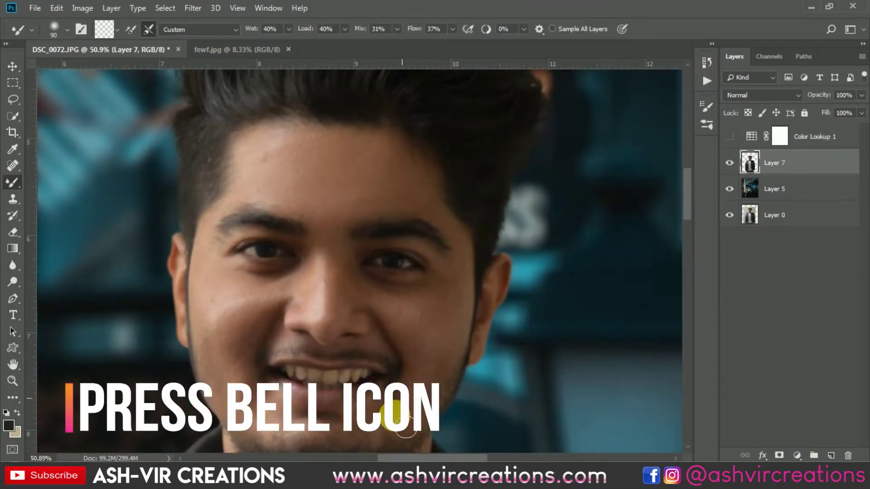
pyautogui.scroll(2, 420, 308)
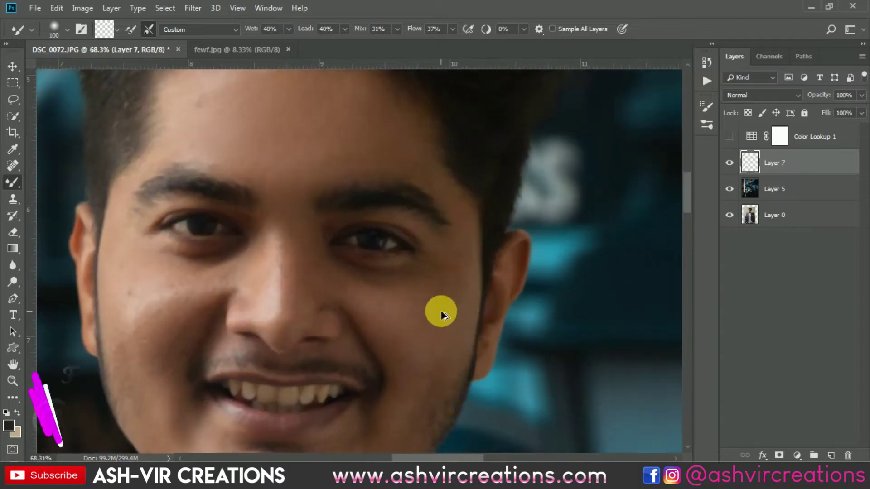
pyautogui.scroll(-3, 383, 315)
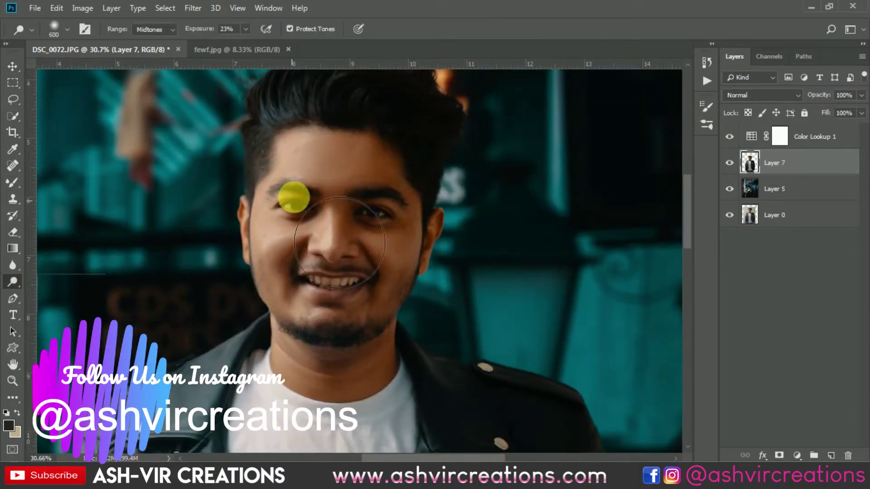
pyautogui.scroll(-5, 364, 166)
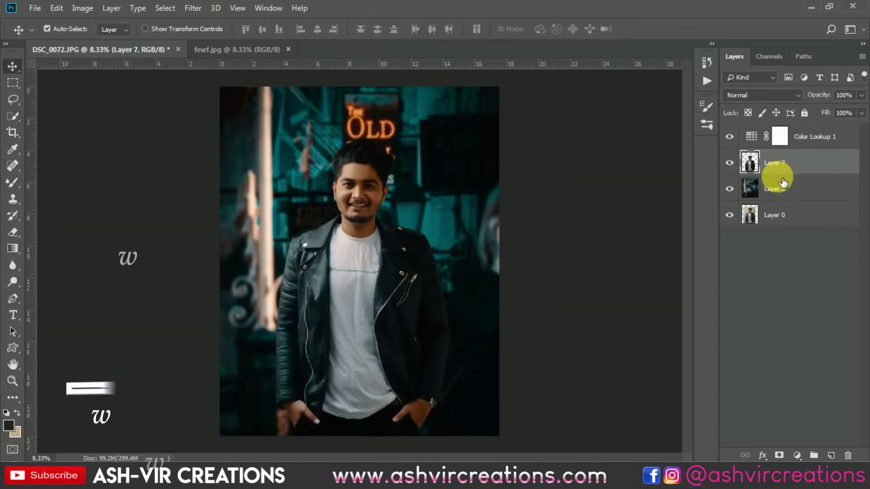
# - Duplicate the man's Layer 7 above the Color Lookup layer and save the composite as a JPEG named a
pyautogui.moveTo(777, 175); pyautogui.dragTo(801, 133)
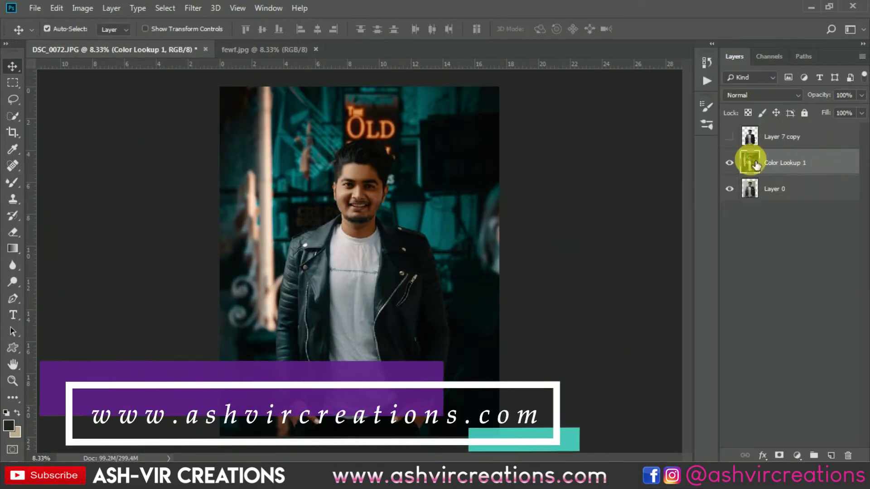
pyautogui.hotkey('ctrl', 'shift', 's')
pyautogui.write('a')
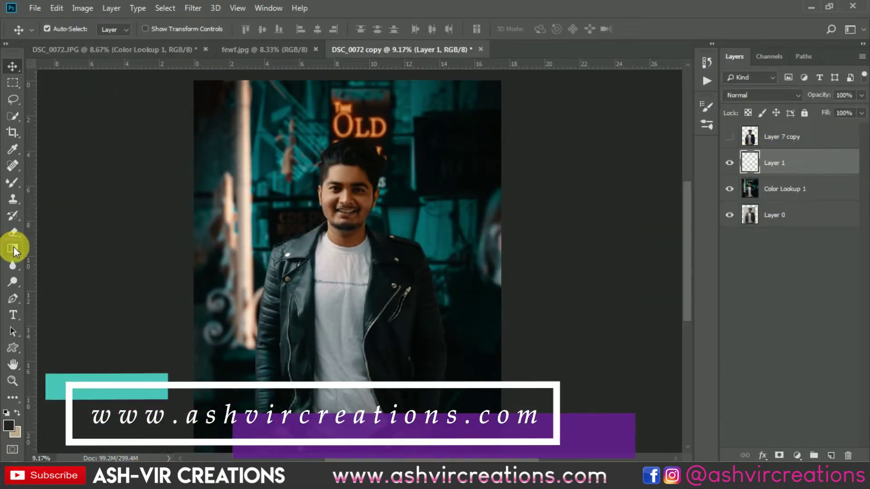
# - Fill Layer 1 of the copied document with a vertical gradient from black at the top to grey at the bottom
pyautogui.click(13, 248)
pyautogui.moveTo(364, 117); pyautogui.dragTo(369, 360)
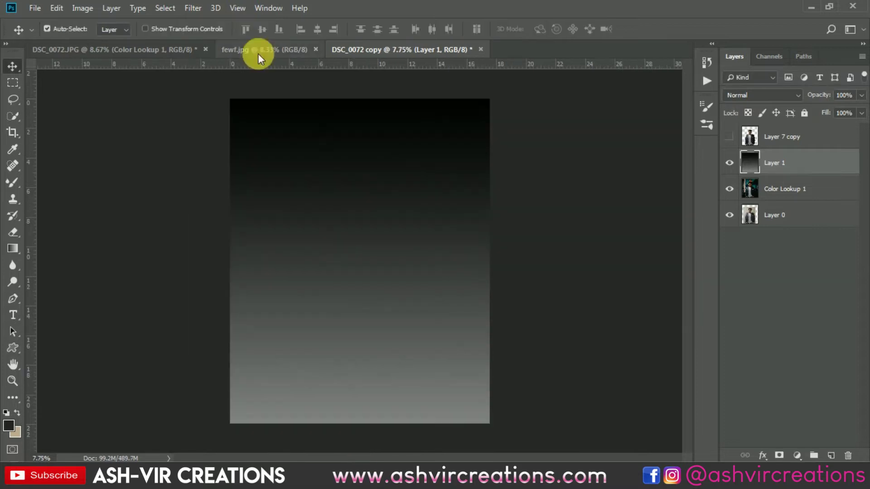
pyautogui.click(193, 7)
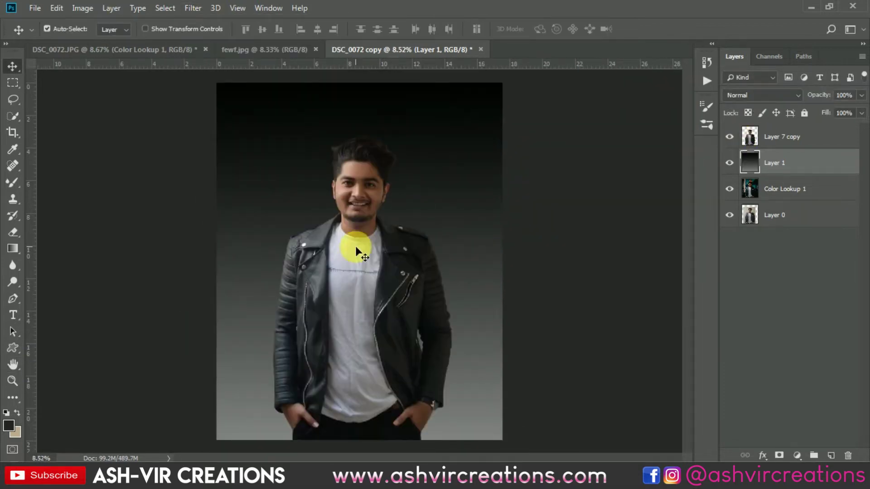
# - Fill the man's outline with light grey using dfdedf on a new layer, and save the depth map as a JPEG with a name beginning a_
pyautogui.keyDown('ctrl'); pyautogui.click(749, 136); pyautogui.keyUp('ctrl')
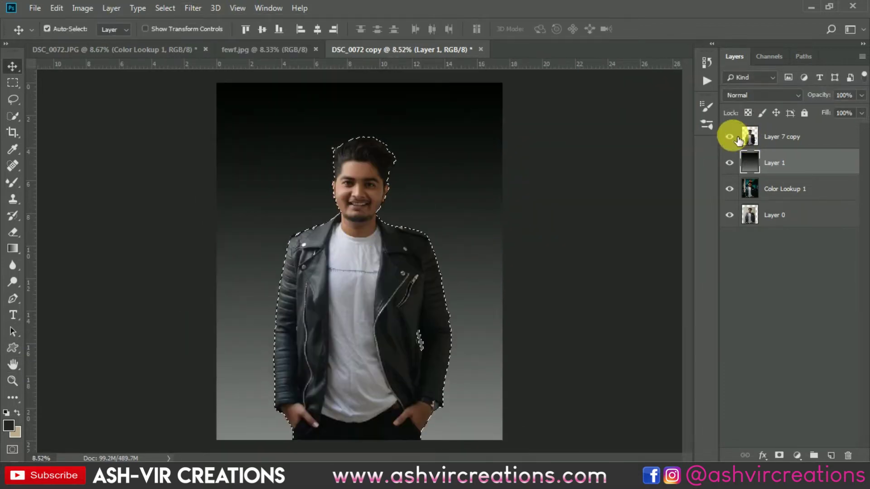
pyautogui.click(383, 305)
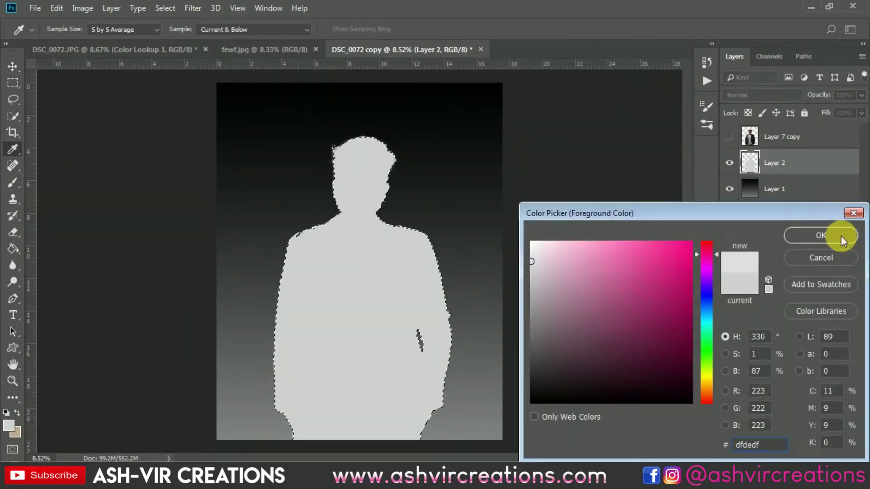
pyautogui.click(820, 235)
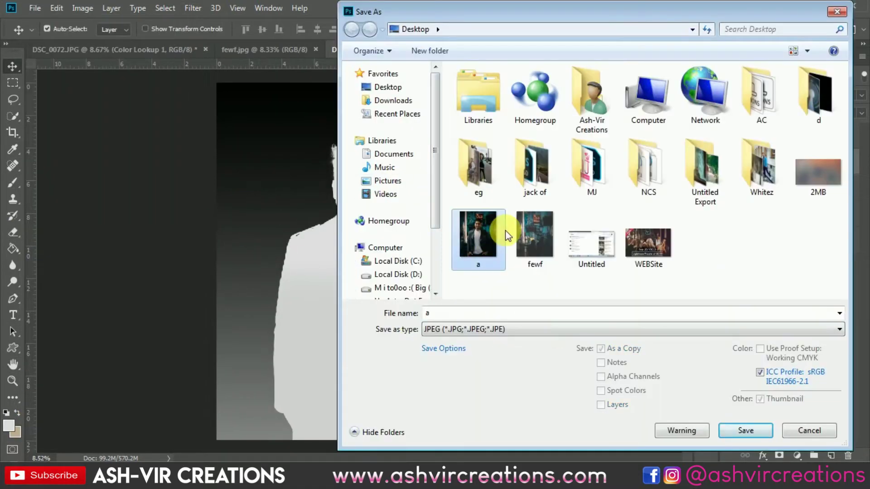
pyautogui.write('a_')
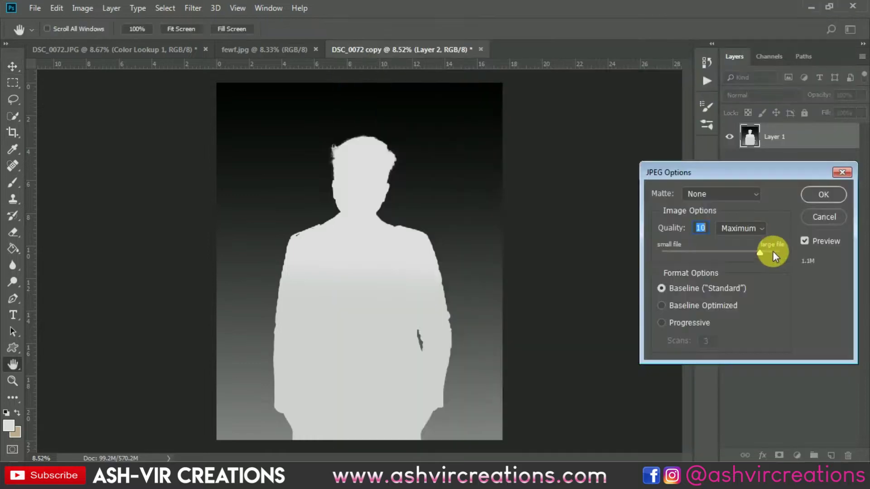
# - Switch to Facebook, add the photo and its depth map to a new post, and preview the resulting 3D photo
pyautogui.click(376, 369)
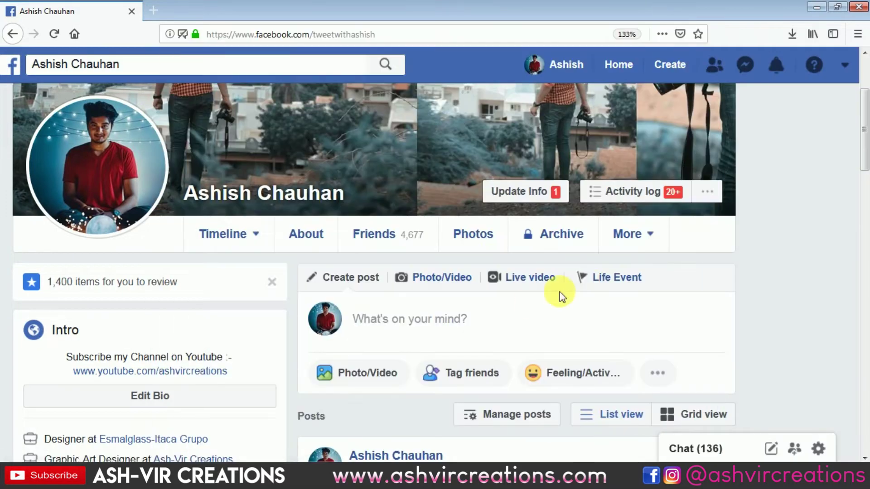
pyautogui.scroll(-2, 467, 229)
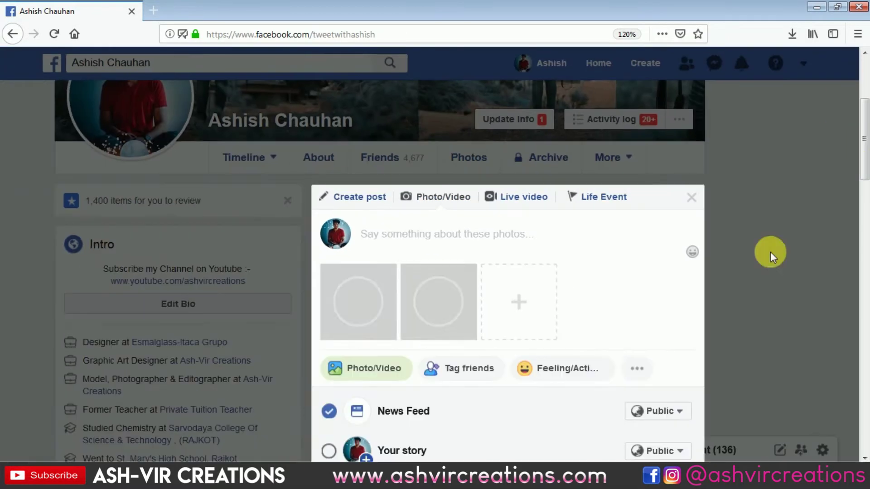
pyautogui.hotkey('ctrl', '-')
pyautogui.hotkey('ctrl', '-')
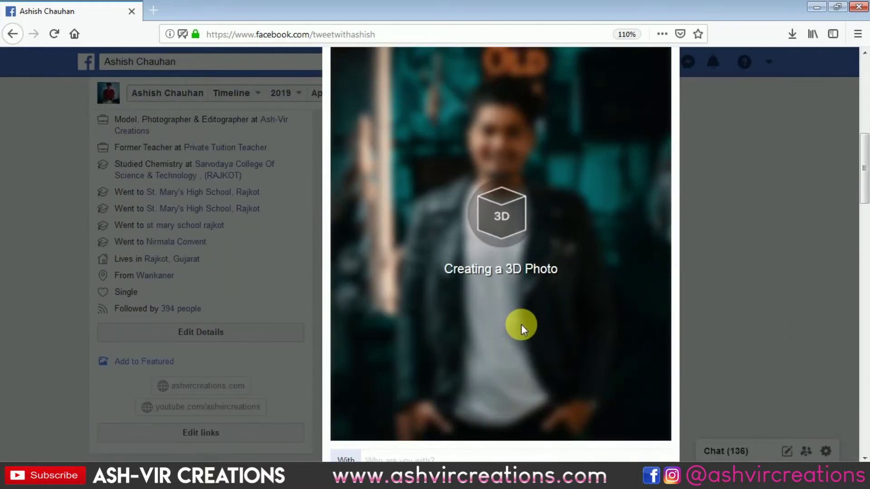
pyautogui.hotkey('ctrl', '-')
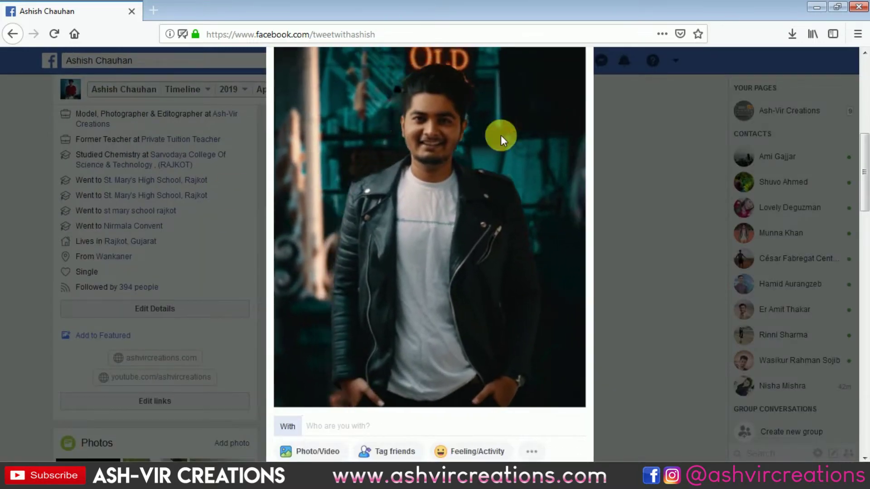
pyautogui.scroll(-3, 423, 355)
pyautogui.scroll(3, 417, 136)
pyautogui.hotkey('ctrl', '-')
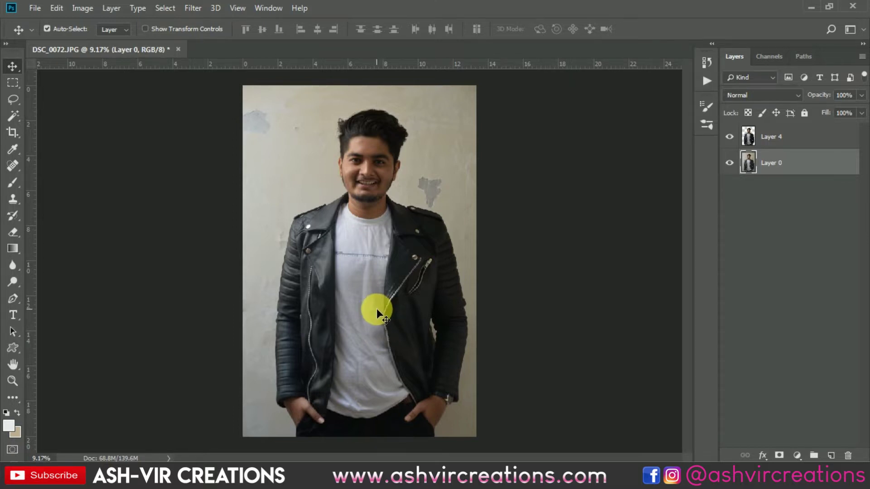
# - Select the whole man on Layer 0 of the original photo with the Quick Selection tool
pyautogui.scroll(-1, 377, 308)
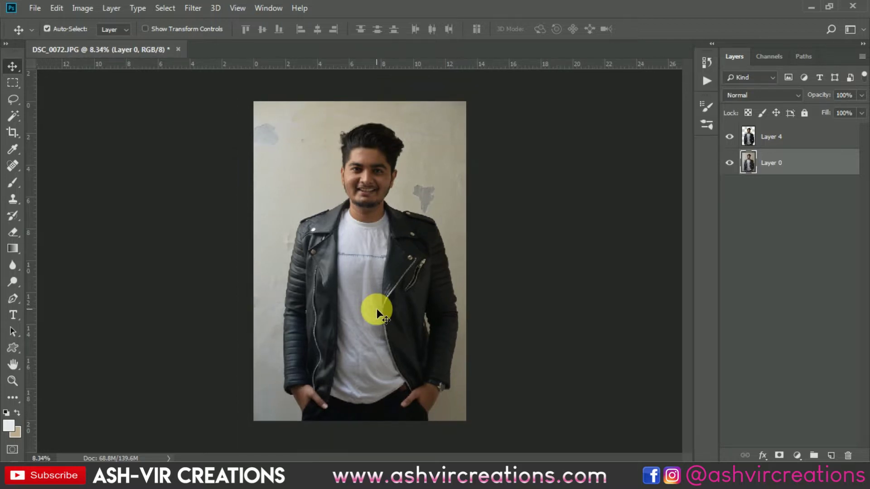
pyautogui.scroll(1, 377, 309)
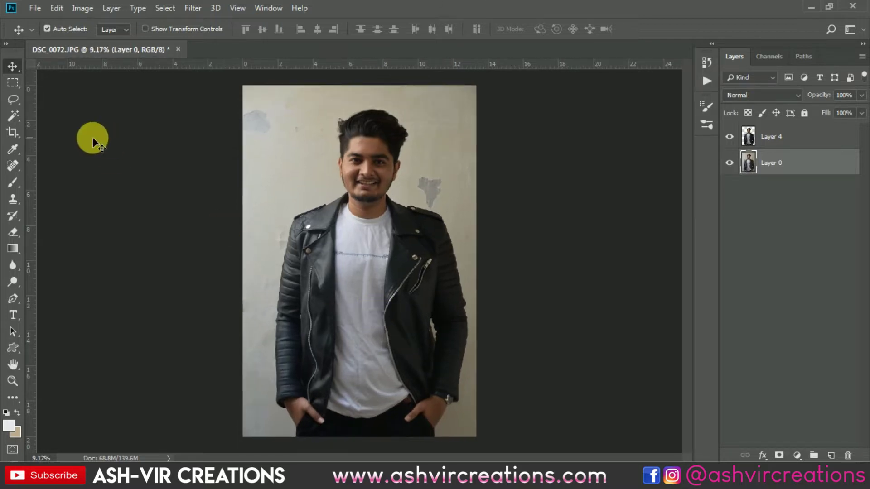
pyautogui.moveTo(13, 116); pyautogui.dragTo(57, 116)
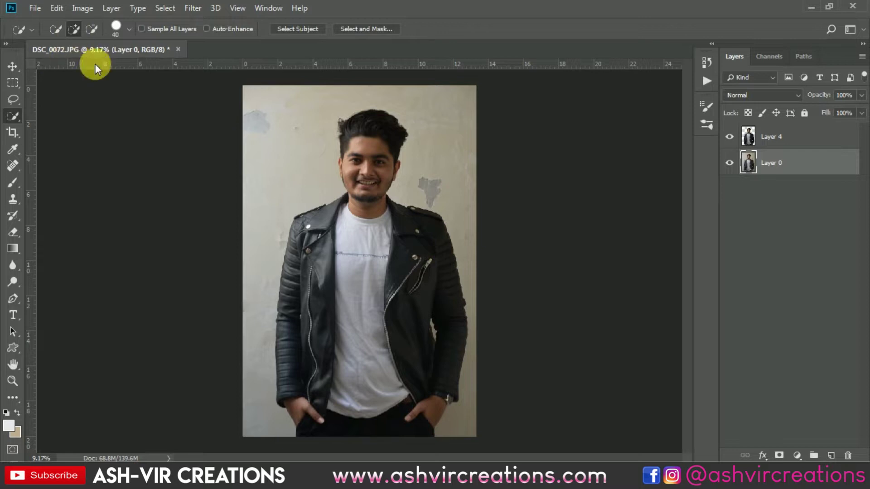
pyautogui.rightClick(342, 221)
pyautogui.click(369, 202)
pyautogui.moveTo(369, 202)
pyautogui.mouseDown()
pyautogui.moveTo(308, 279)
pyautogui.moveTo(306, 393)
pyautogui.moveTo(336, 428)
pyautogui.moveTo(407, 424)
pyautogui.moveTo(428, 413)
pyautogui.moveTo(442, 386)
pyautogui.moveTo(434, 293)
pyautogui.moveTo(392, 266)
pyautogui.moveTo(363, 273)
pyautogui.moveTo(359, 306)
pyautogui.moveTo(370, 238)
pyautogui.moveTo(358, 149)
pyautogui.moveTo(371, 138)
pyautogui.moveTo(342, 159)
pyautogui.moveTo(349, 177)
pyautogui.moveTo(344, 167)
pyautogui.moveTo(346, 175)
pyautogui.moveTo(375, 170)
pyautogui.moveTo(358, 119)
pyautogui.mouseUp()
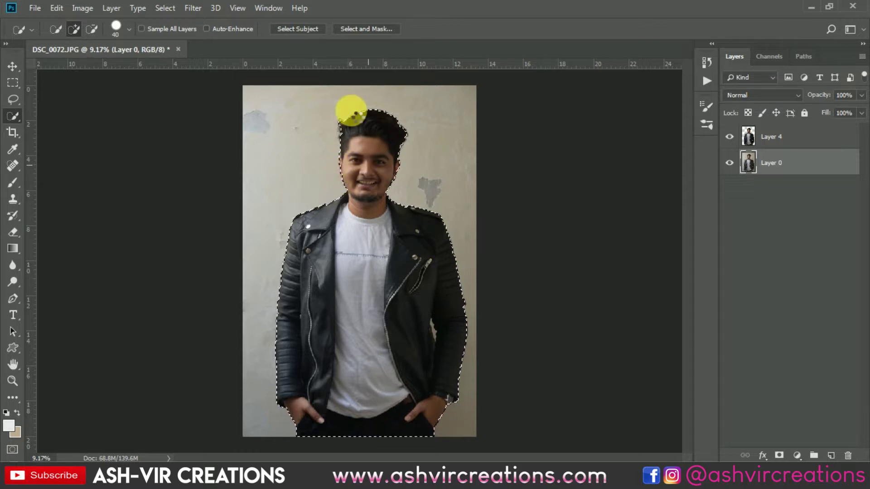
# - Hide Layer 4 and refine the selection around the man's hair in Select and Mask with a 70 px Refine Edge Brush
pyautogui.scroll(3, 357, 111)
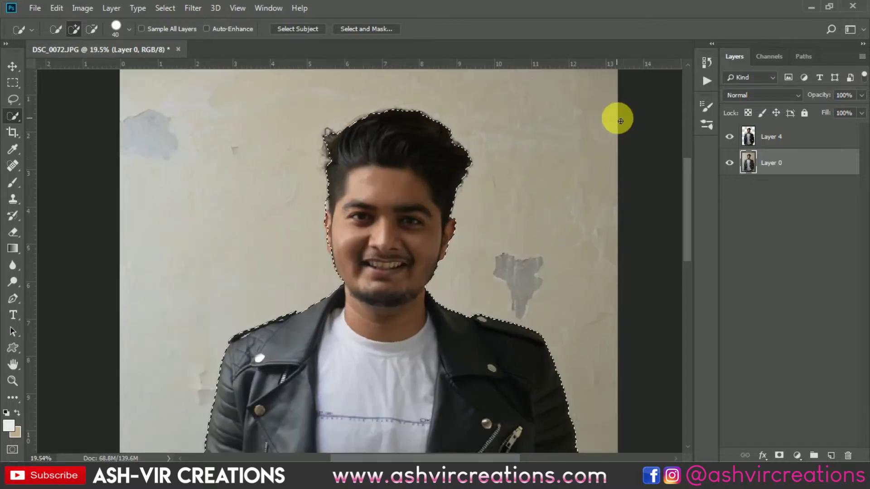
pyautogui.click(730, 136)
pyautogui.rightClick(382, 129)
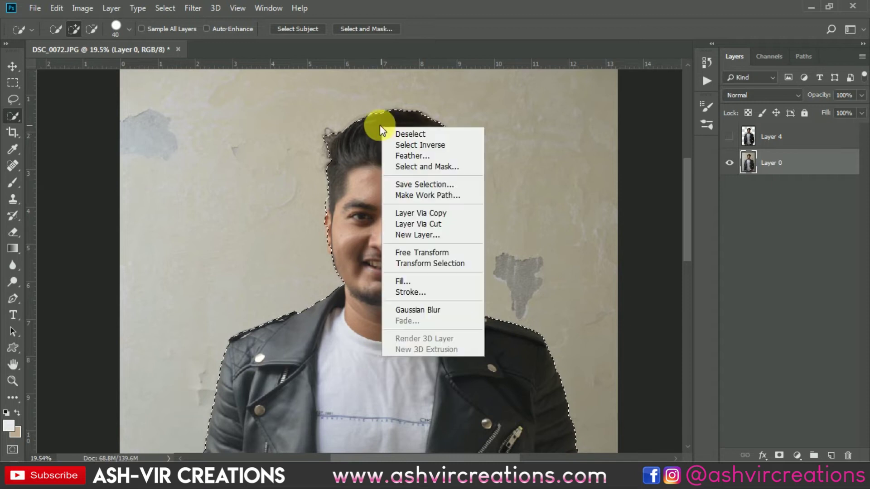
pyautogui.click(429, 167)
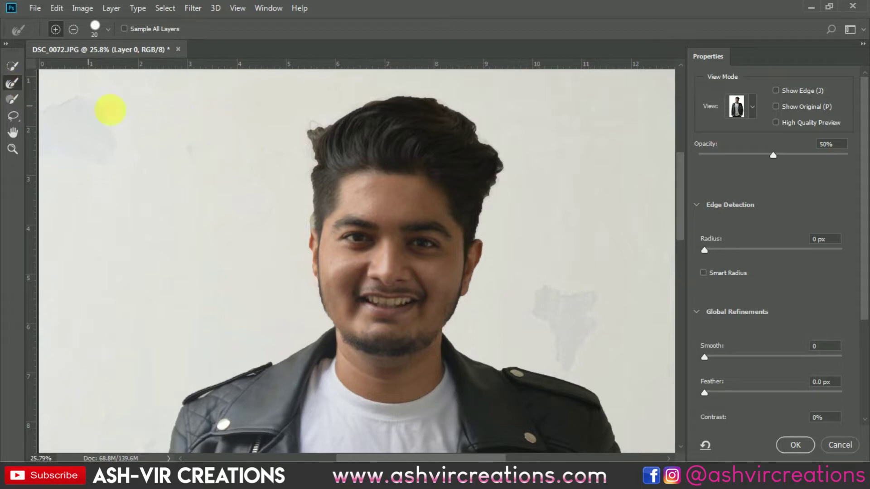
pyautogui.scroll(5, 319, 163)
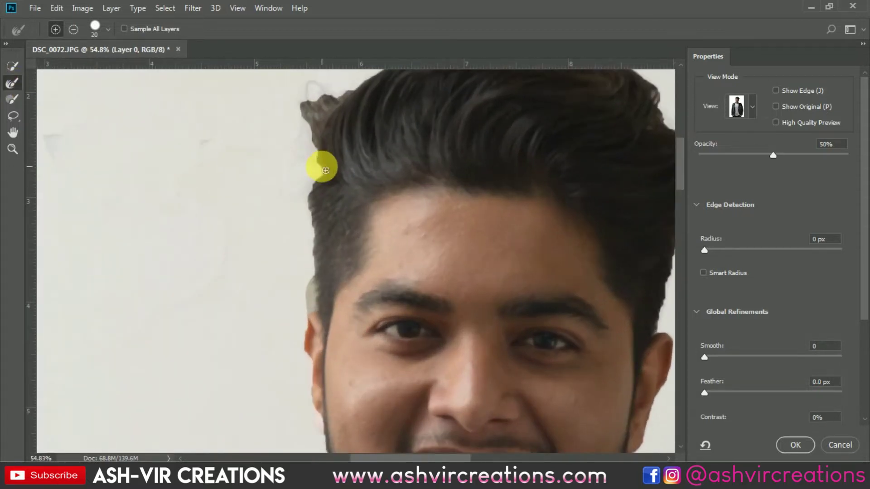
pyautogui.moveTo(307, 149)
pyautogui.mouseDown()
pyautogui.moveTo(324, 117)
pyautogui.moveTo(363, 94)
pyautogui.moveTo(392, 105)
pyautogui.moveTo(389, 167)
pyautogui.moveTo(310, 184)
pyautogui.moveTo(304, 252)
pyautogui.moveTo(380, 204)
pyautogui.moveTo(322, 182)
pyautogui.moveTo(313, 190)
pyautogui.moveTo(429, 147)
pyautogui.moveTo(493, 159)
pyautogui.moveTo(586, 200)
pyautogui.moveTo(660, 311)
pyautogui.moveTo(622, 388)
pyautogui.moveTo(617, 440)
pyautogui.moveTo(544, 332)
pyautogui.moveTo(578, 326)
pyautogui.moveTo(542, 196)
pyautogui.moveTo(569, 269)
pyautogui.mouseUp()
pyautogui.scroll(-2, 553, 260)
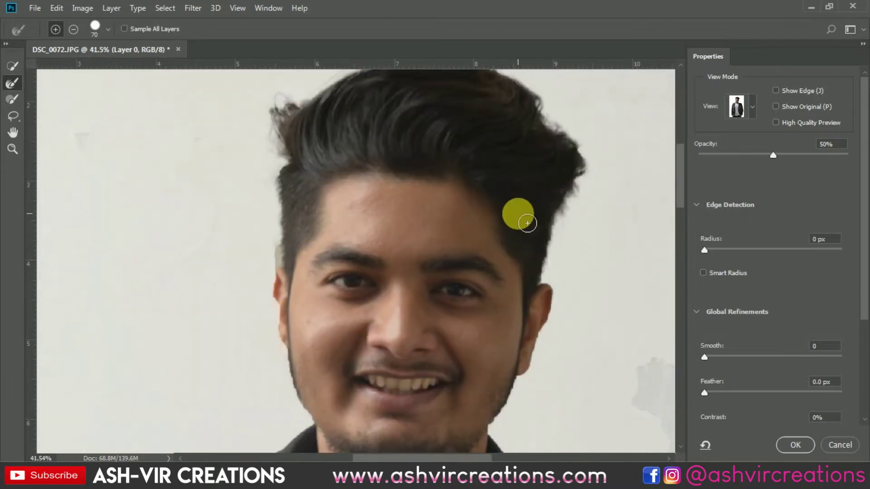
pyautogui.click(791, 444)
pyautogui.scroll(-2, 449, 219)
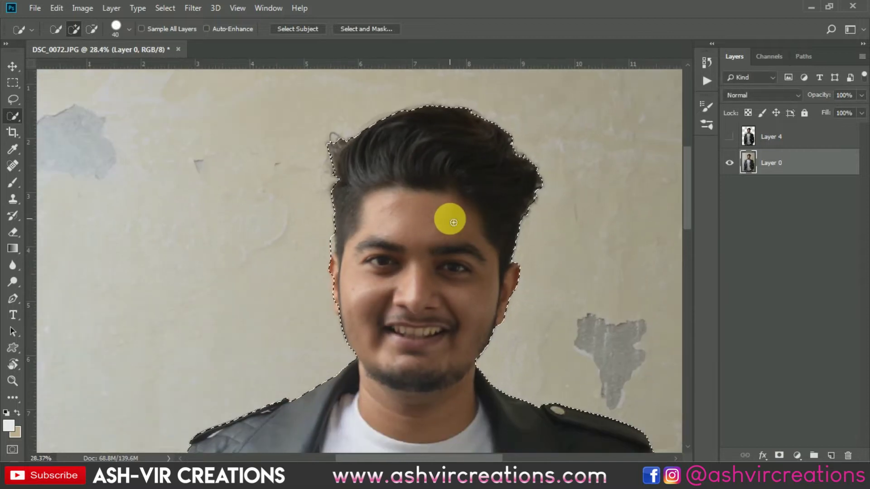
# - Copy the selected man from Layer 0 to a new layer and delete that copy
pyautogui.scroll(-2, 421, 141)
pyautogui.rightClick(396, 197)
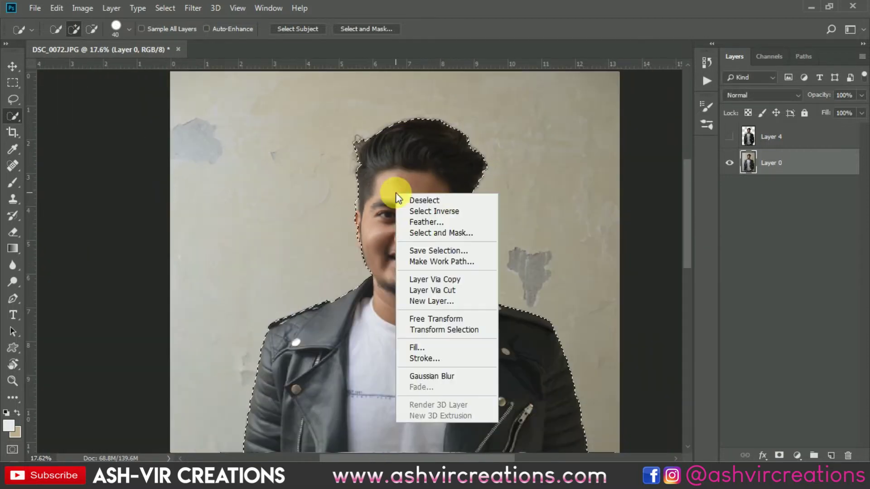
pyautogui.click(453, 279)
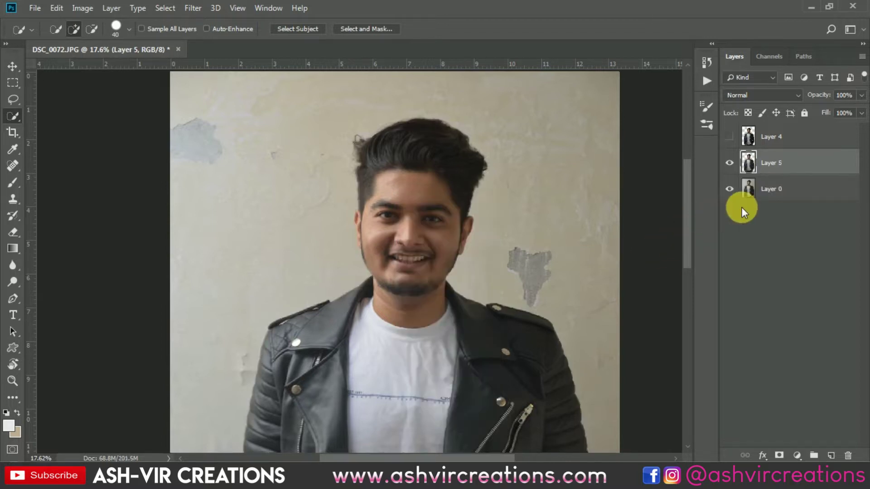
pyautogui.click(729, 190)
pyautogui.press('Delete')
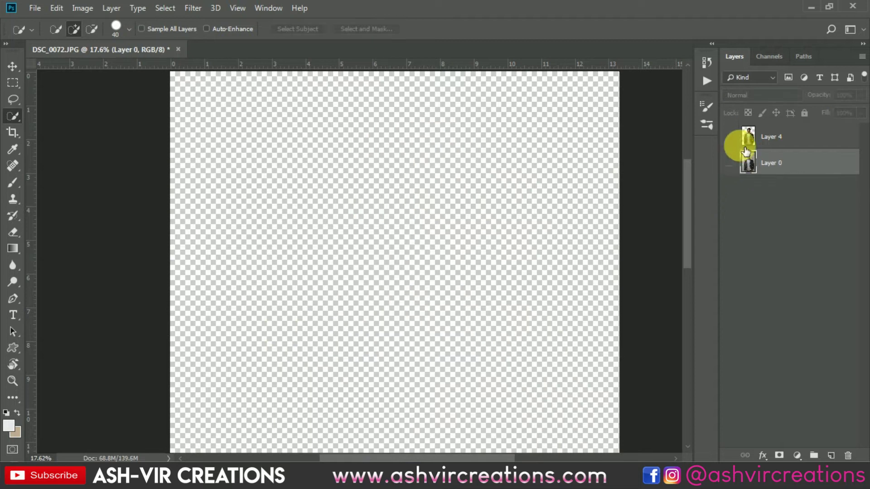
# - Show both the cut-out man on Layer 4 and the original photo on Layer 0
pyautogui.click(730, 137)
pyautogui.press('v')
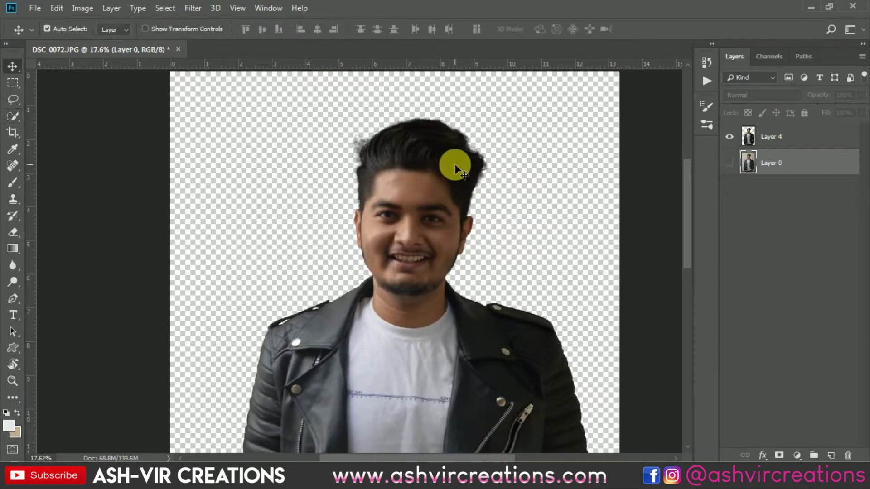
pyautogui.scroll(-3, 454, 164)
pyautogui.scroll(-1, 453, 163)
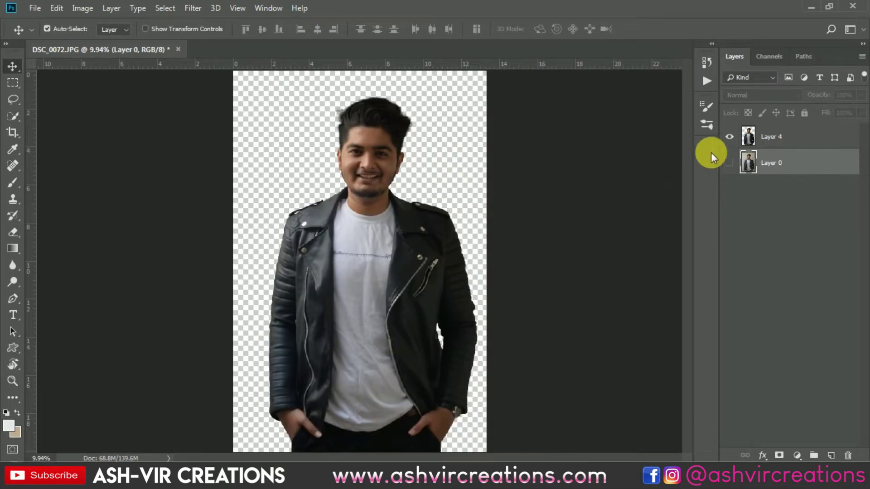
pyautogui.click(729, 163)
pyautogui.scroll(-1, 392, 200)
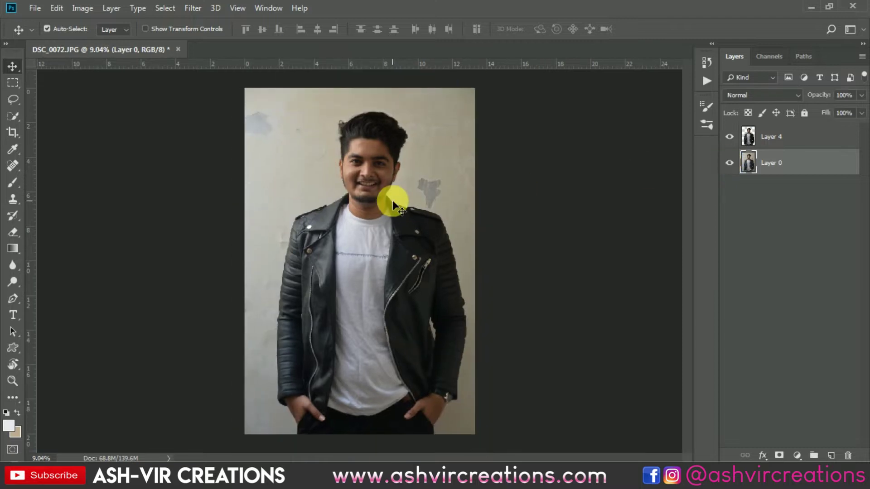
# - Crop the document to the 4:5 (8:10) ratio, extending the canvas above and on both sides of the photo
pyautogui.click(17, 130)
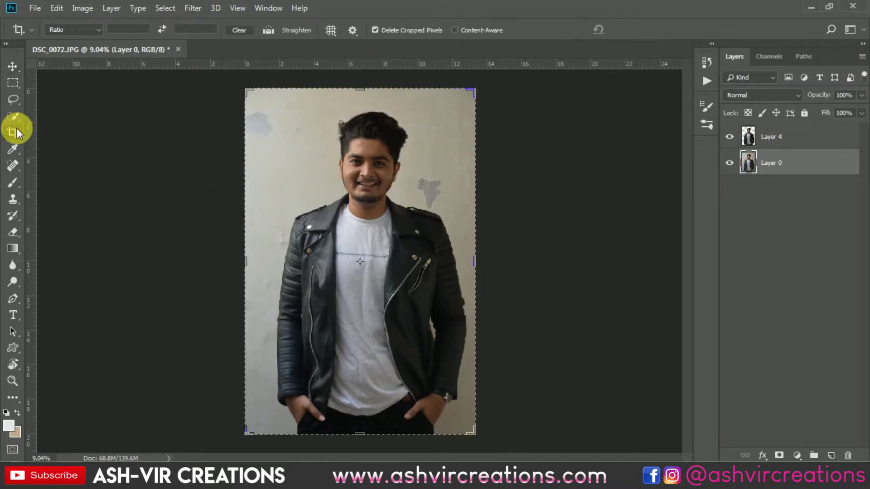
pyautogui.click(73, 31)
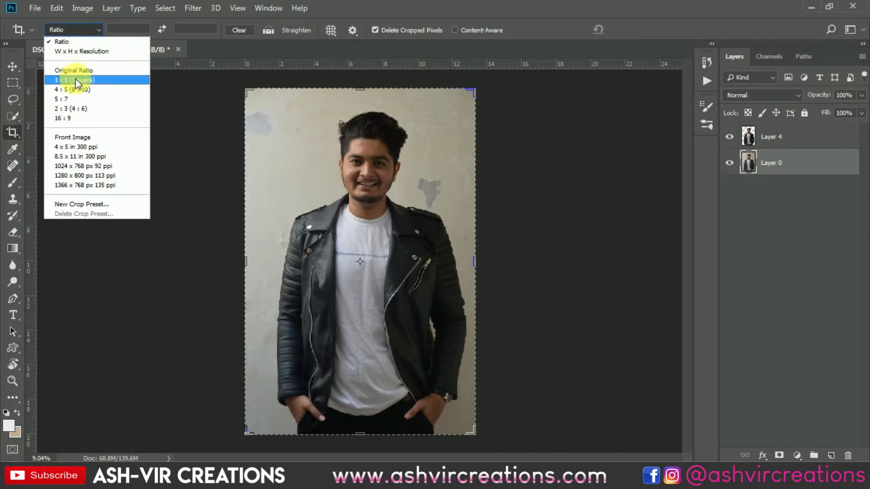
pyautogui.click(79, 89)
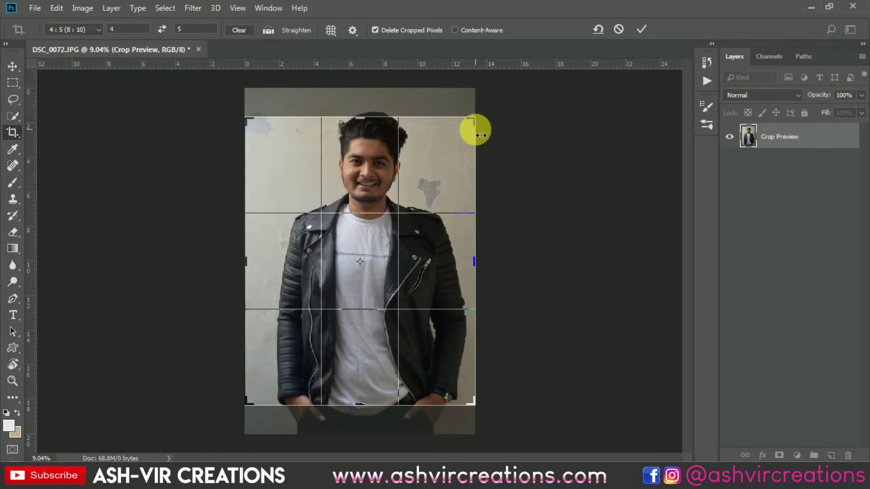
pyautogui.moveTo(481, 124); pyautogui.dragTo(499, 110)
pyautogui.hotkey('ctrl', 'r')
pyautogui.hotkey('ctrl', 'r')
pyautogui.moveTo(326, 192); pyautogui.dragTo(331, 191)
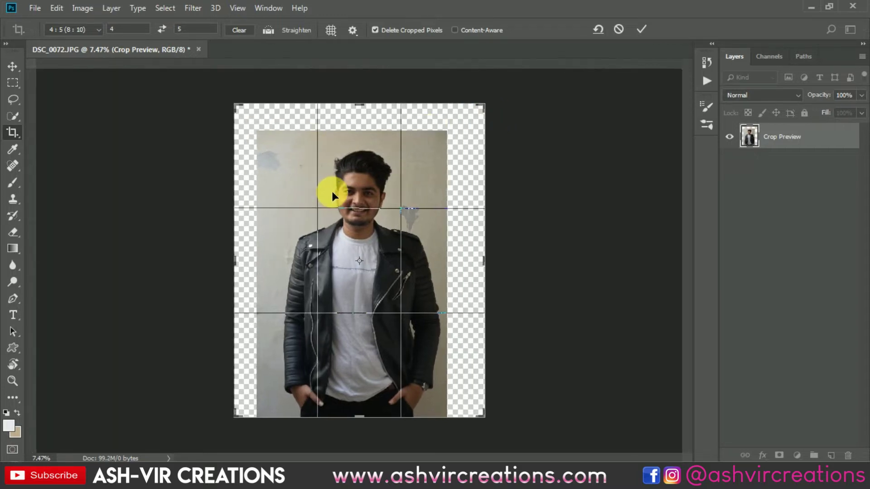
pyautogui.hotkey('ctrl', 'r')
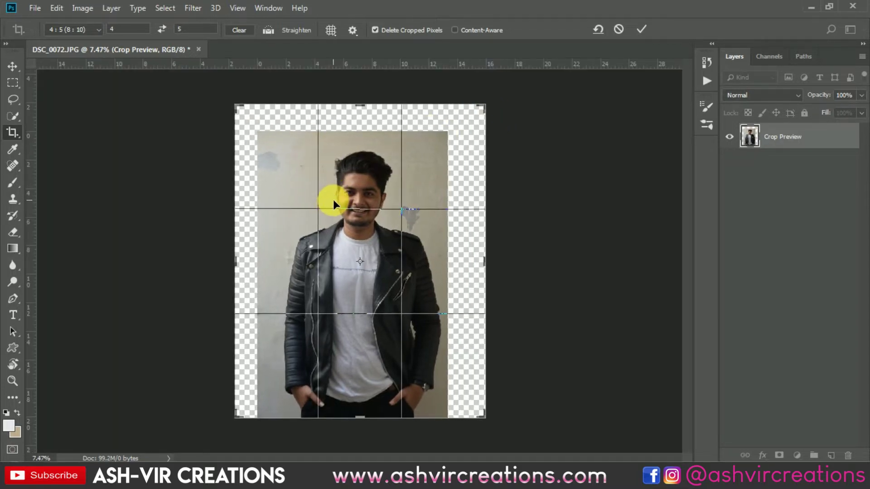
pyautogui.click(643, 36)
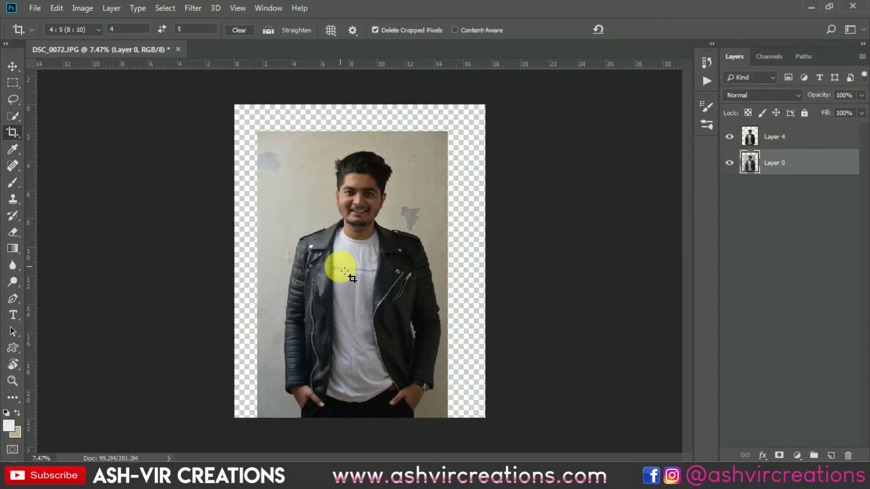
# - Open the street image fewf and copy it whole into the portrait document, between the cut-out man and Layer 0
pyautogui.press('v')
pyautogui.click(34, 8)
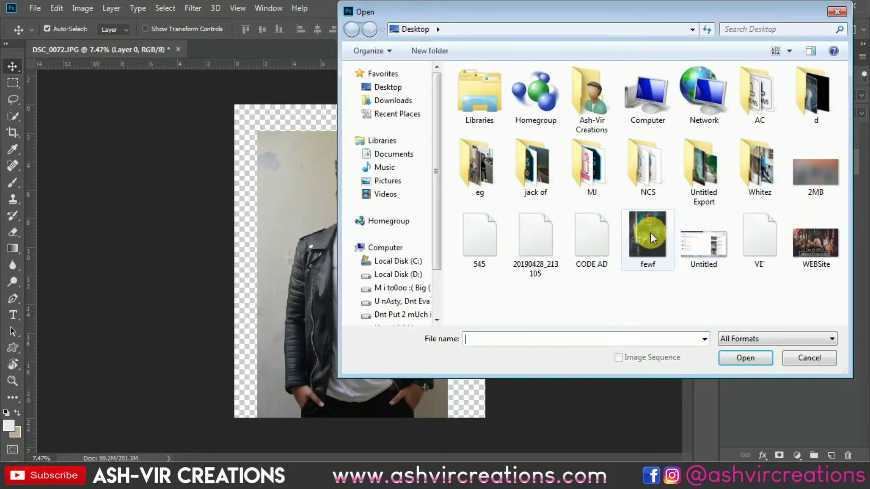
pyautogui.doubleClick(651, 232)
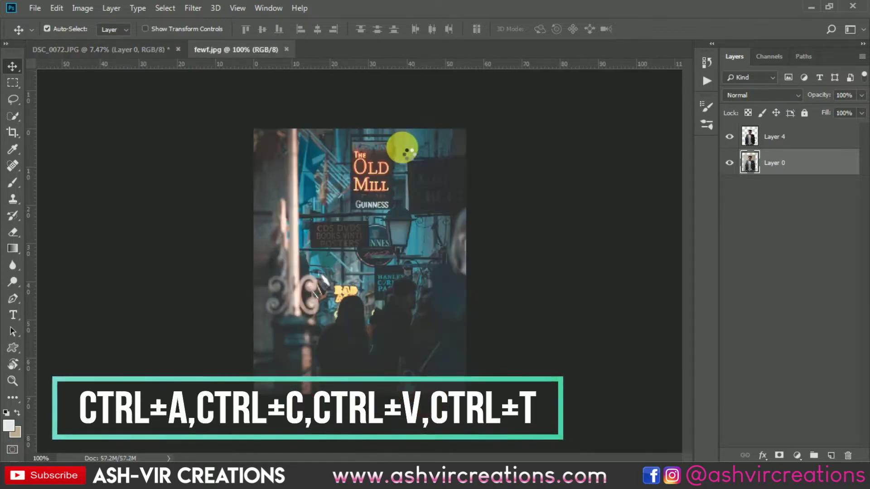
pyautogui.hotkey('ctrl', 'a')
pyautogui.hotkey('ctrl', 'c')
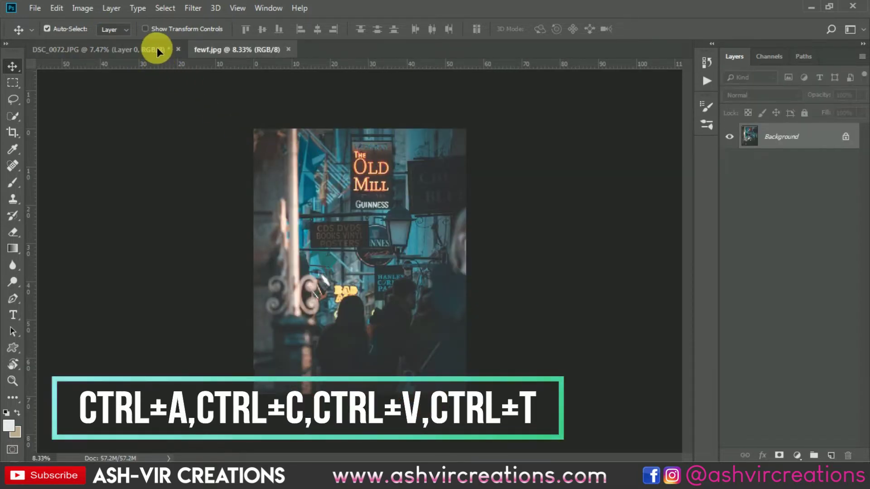
pyautogui.click(155, 47)
pyautogui.hotkey('ctrl', 'v')
pyautogui.moveTo(312, 179); pyautogui.dragTo(361, 272)
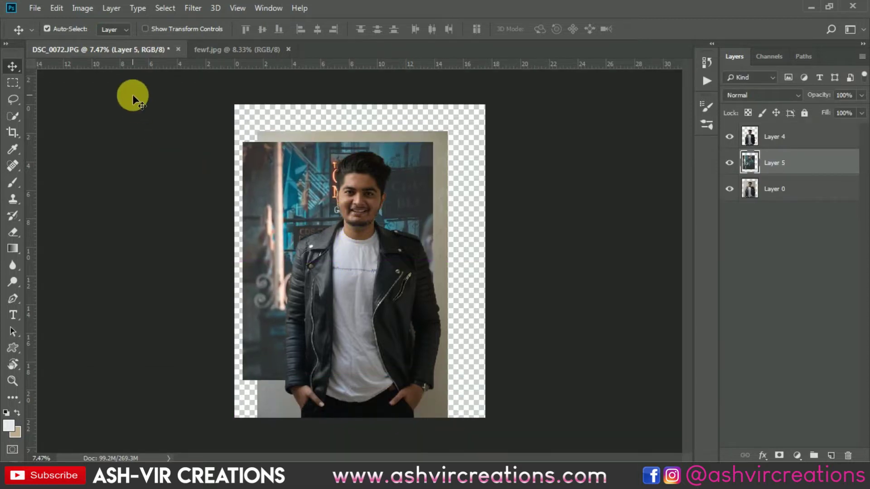
# - Scale the street background proportionally to about 136% and position it to cover the whole canvas behind the man
pyautogui.click(59, 8)
pyautogui.click(131, 274)
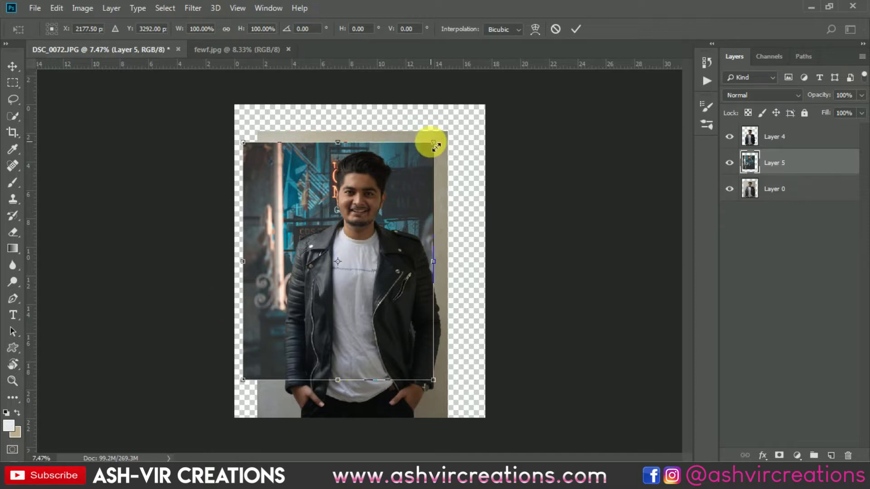
pyautogui.moveTo(436, 146); pyautogui.dragTo(487, 127)
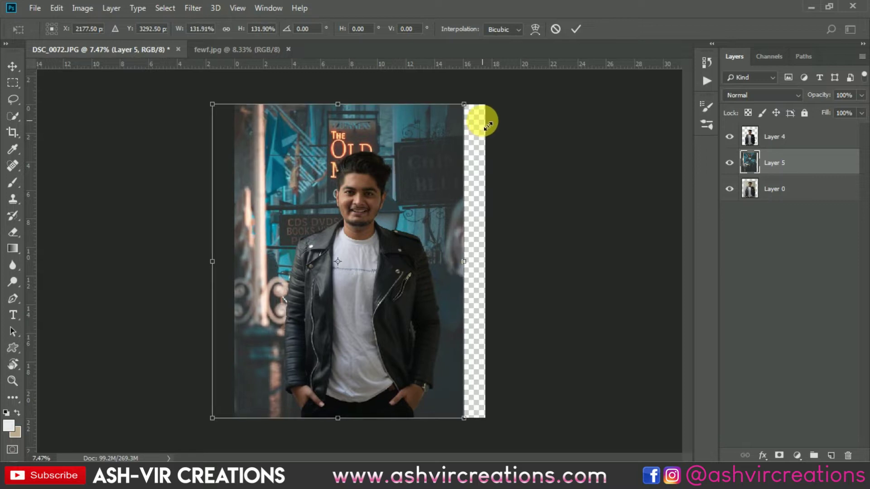
pyautogui.moveTo(400, 145)
pyautogui.mouseDown()
pyautogui.moveTo(422, 142)
pyautogui.moveTo(409, 147)
pyautogui.mouseUp()
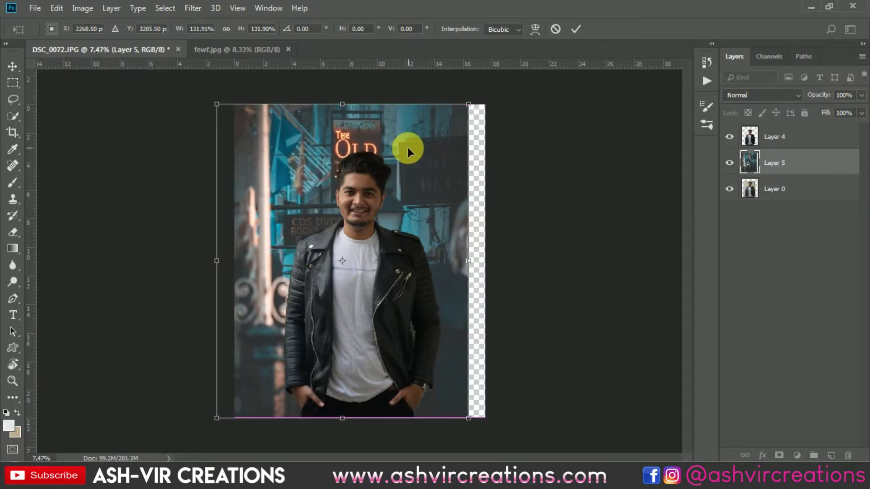
pyautogui.moveTo(469, 104); pyautogui.dragTo(485, 91)
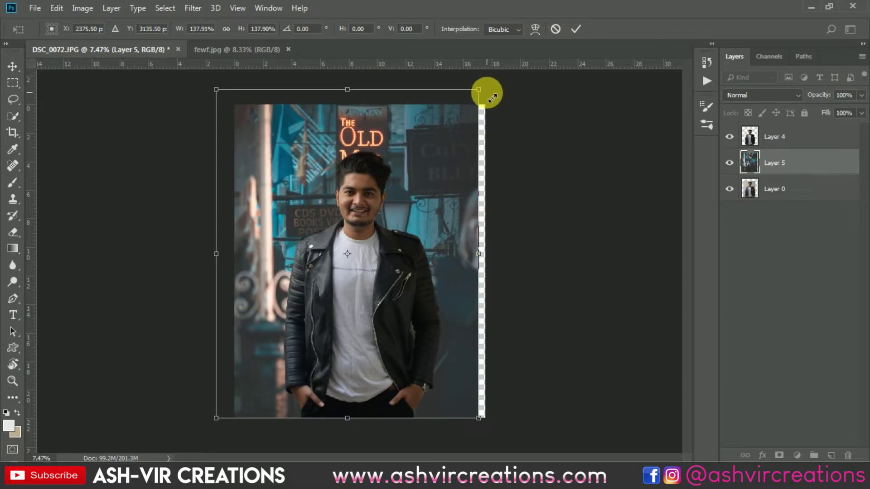
pyautogui.moveTo(441, 145); pyautogui.dragTo(442, 144)
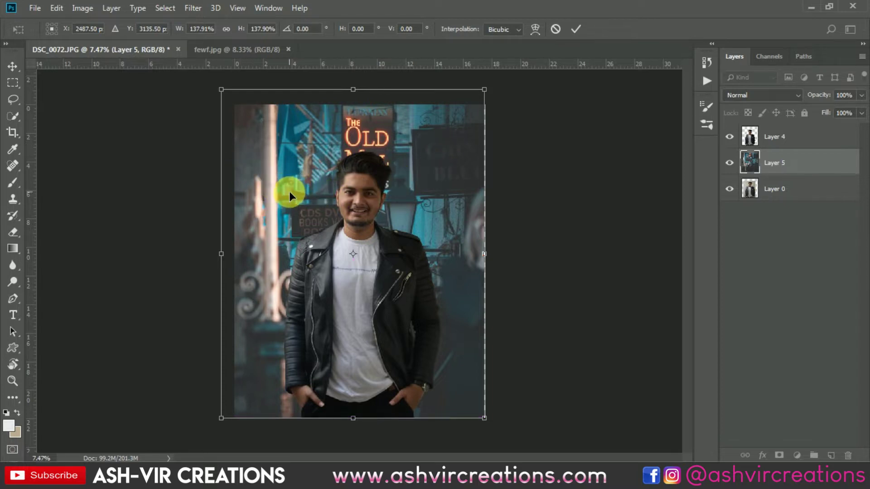
pyautogui.moveTo(220, 90); pyautogui.dragTo(208, 110)
pyautogui.moveTo(345, 198)
pyautogui.mouseDown()
pyautogui.moveTo(320, 194)
pyautogui.moveTo(354, 194)
pyautogui.mouseUp()
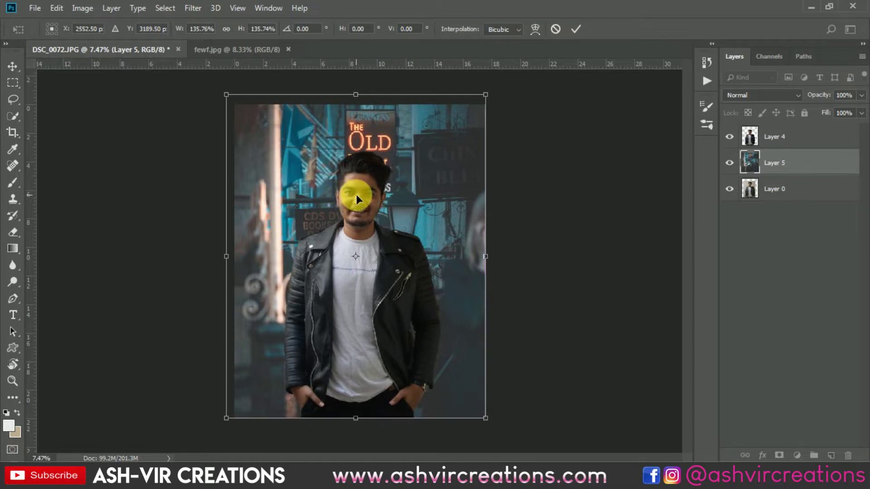
pyautogui.press('Return')
# - Darken the street background with Levels by raising the RGB black input level to about 35
pyautogui.scroll(1, 304, 183)
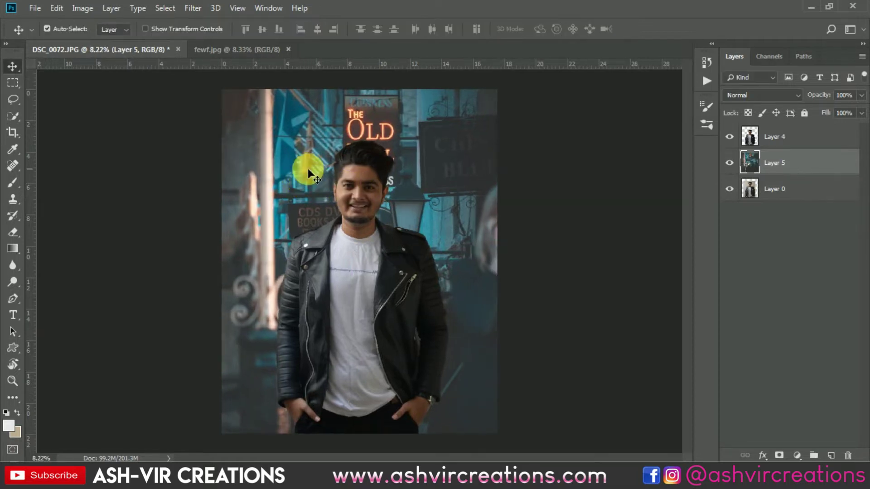
pyautogui.press('ctrl')
pyautogui.hotkey('ctrl', 'l')
pyautogui.moveTo(575, 243); pyautogui.dragTo(594, 243)
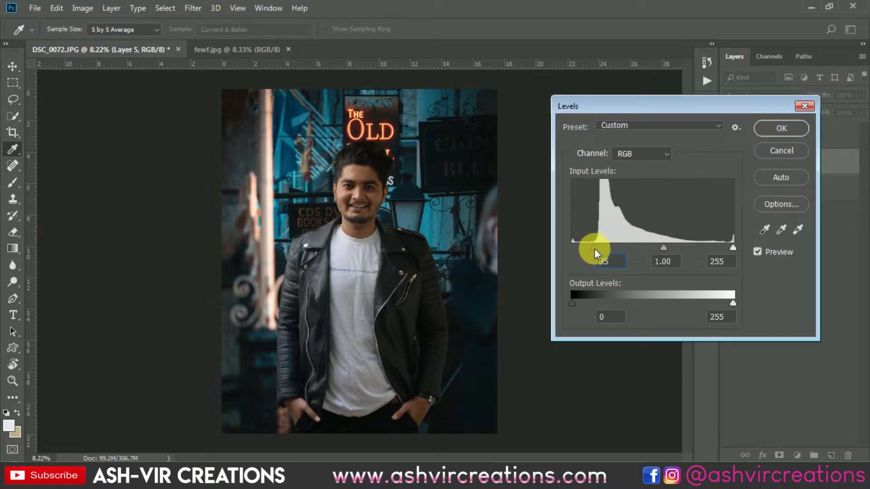
pyautogui.click(775, 128)
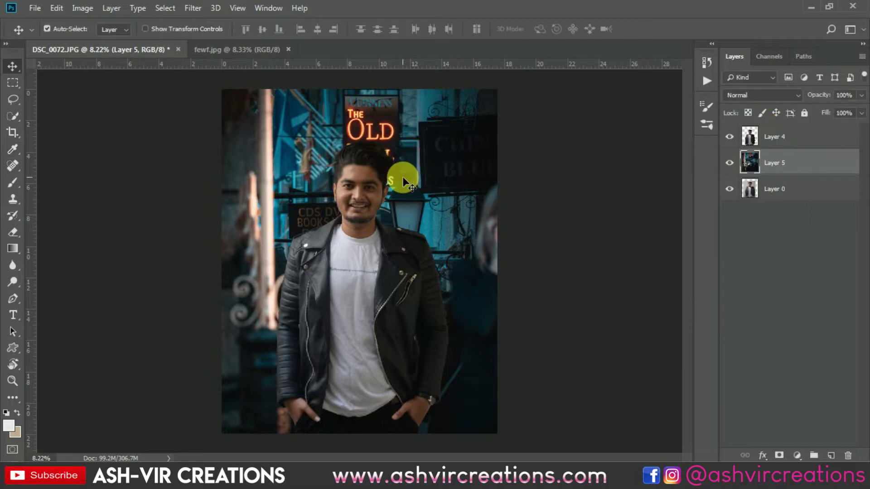
# - Apply a Box Blur with a 29-pixel radius to the street background on Layer 5
pyautogui.scroll(2, 362, 172)
pyautogui.scroll(-1, 363, 173)
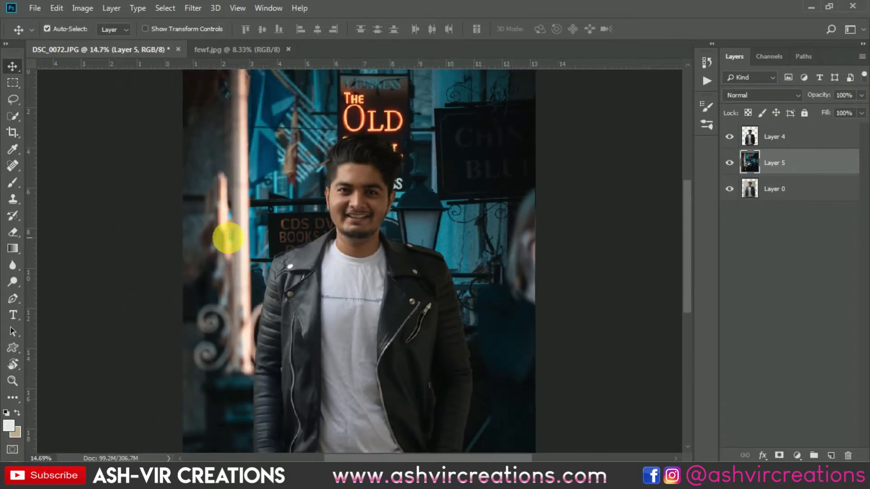
pyautogui.scroll(5, 227, 237)
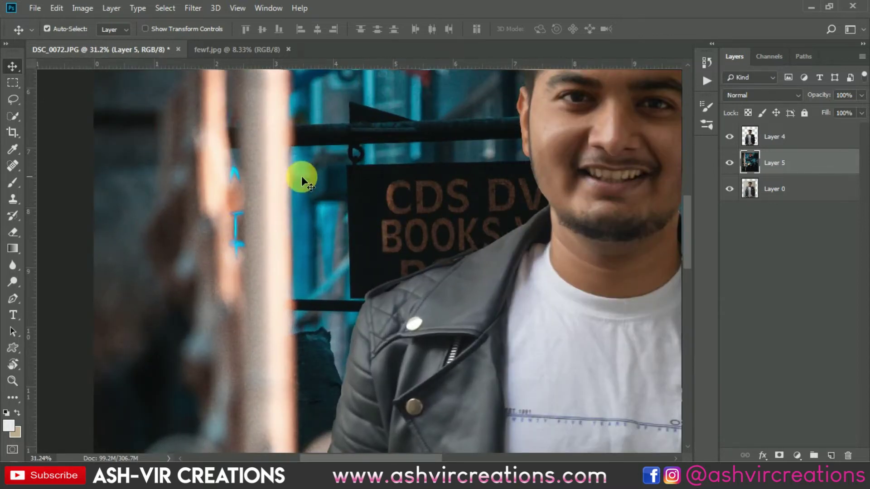
pyautogui.scroll(-5, 305, 200)
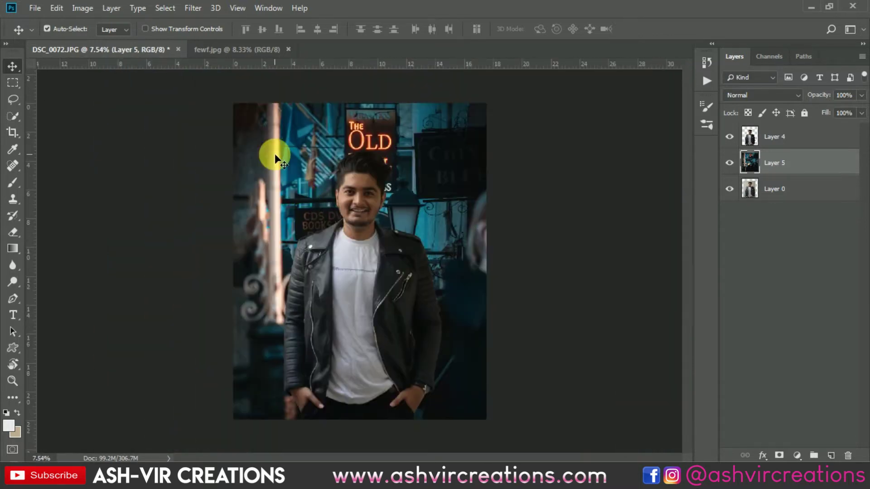
pyautogui.click(197, 10)
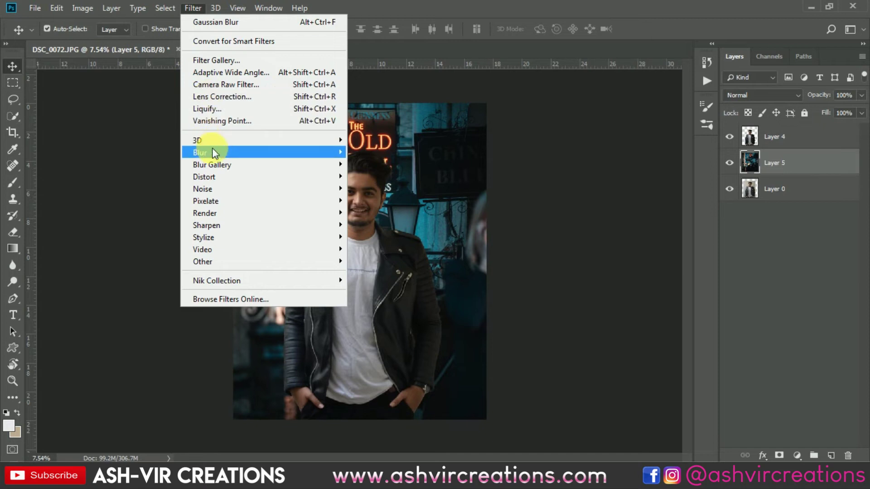
pyautogui.moveTo(212, 151)
pyautogui.click(369, 188)
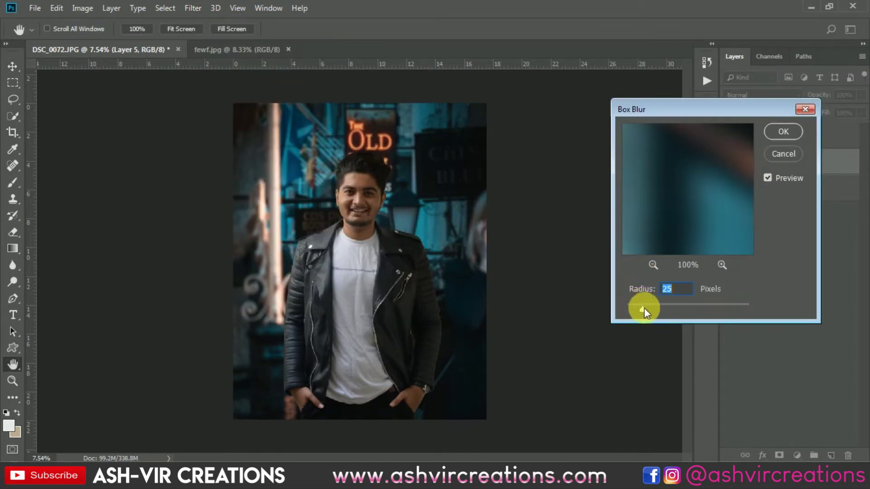
pyautogui.moveTo(643, 308); pyautogui.dragTo(645, 308)
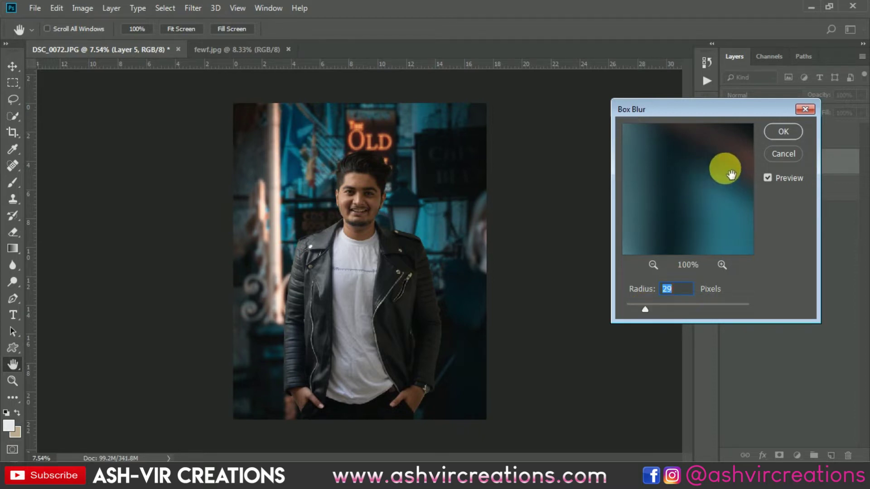
pyautogui.click(787, 133)
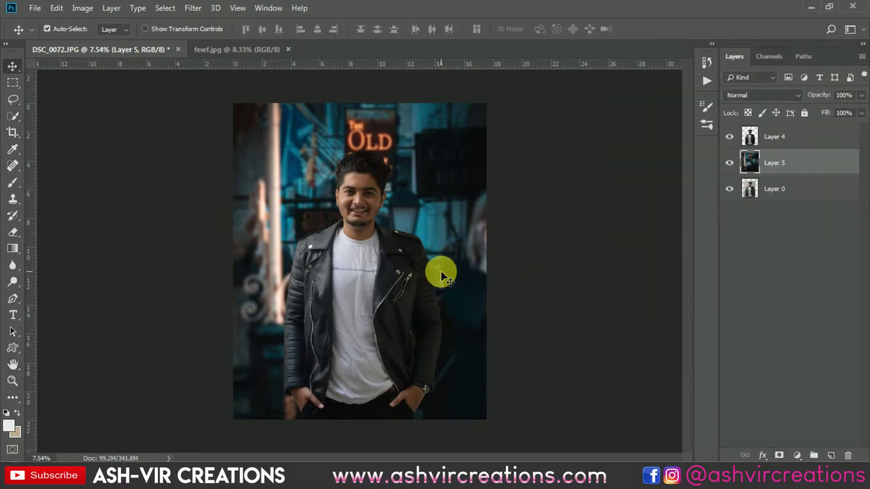
# - Soften the outer edge of the sleeve on the picture's left side with the Blur tool at 45 px and 100% strength on Layer 4
pyautogui.scroll(2, 369, 263)
pyautogui.scroll(2, 400, 316)
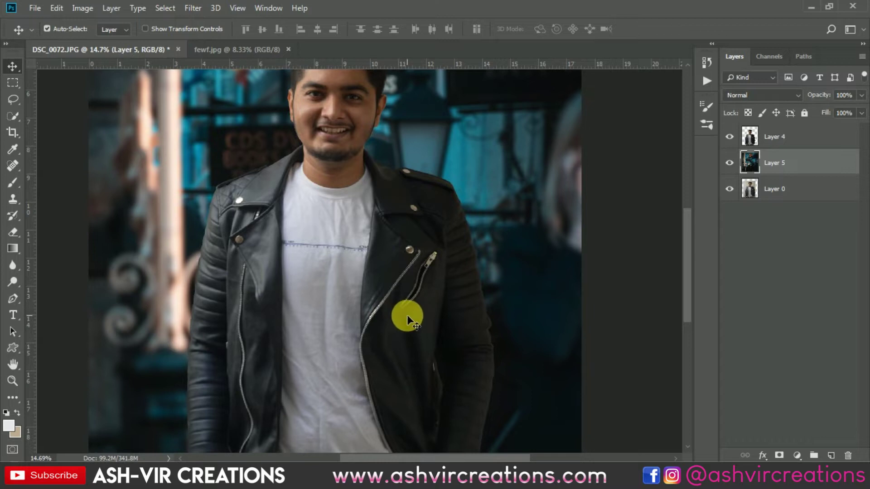
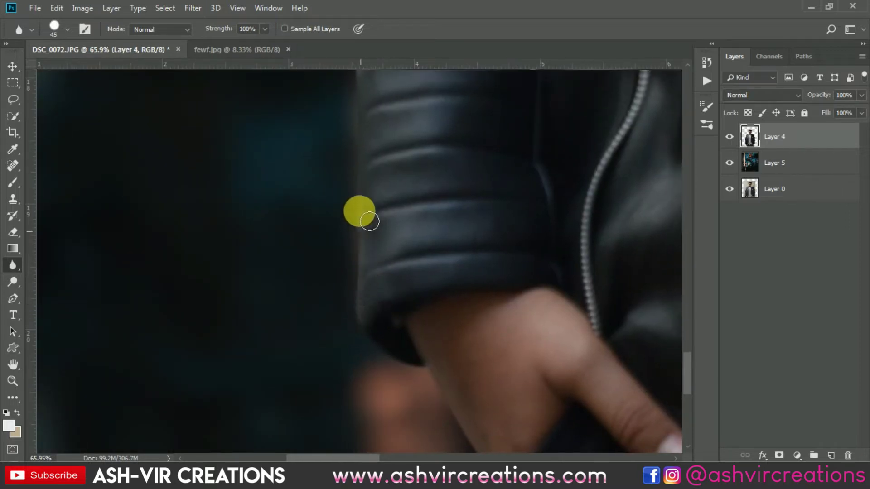
pyautogui.moveTo(369, 218)
pyautogui.mouseDown()
pyautogui.moveTo(466, 368)
pyautogui.moveTo(434, 260)
pyautogui.mouseUp()
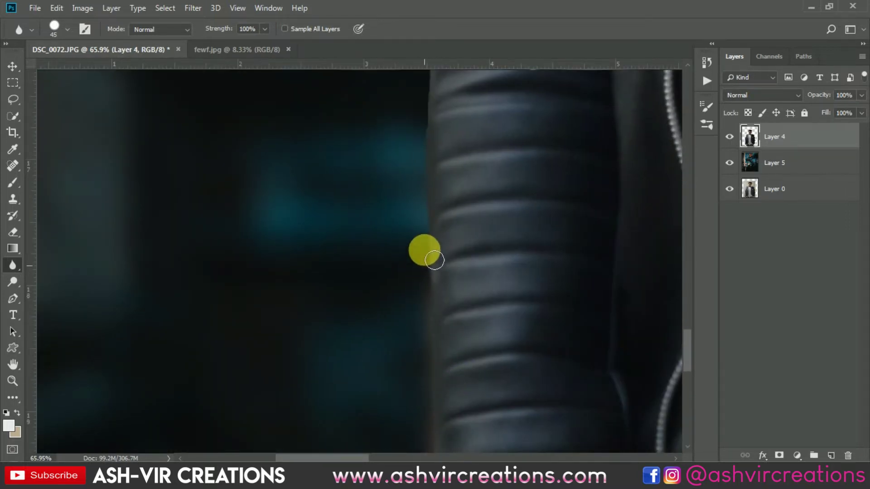
pyautogui.moveTo(444, 195)
pyautogui.mouseDown()
pyautogui.moveTo(464, 344)
pyautogui.moveTo(453, 236)
pyautogui.mouseUp()
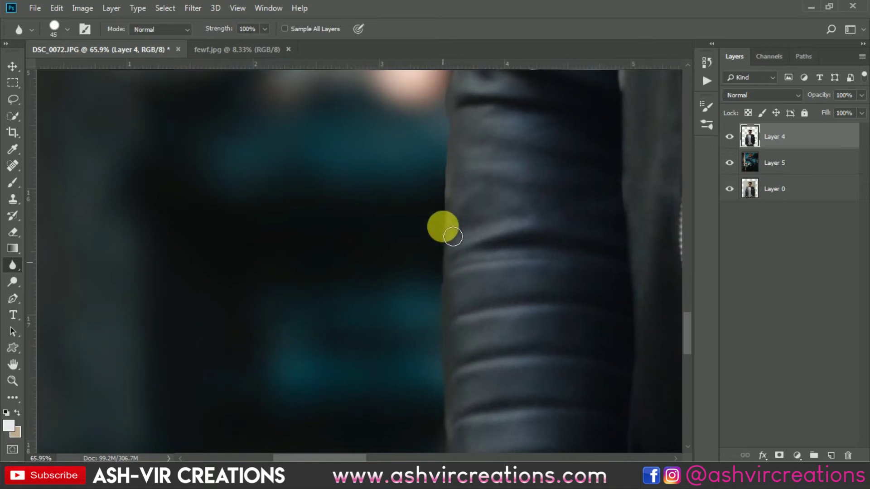
pyautogui.moveTo(479, 172); pyautogui.dragTo(477, 347)
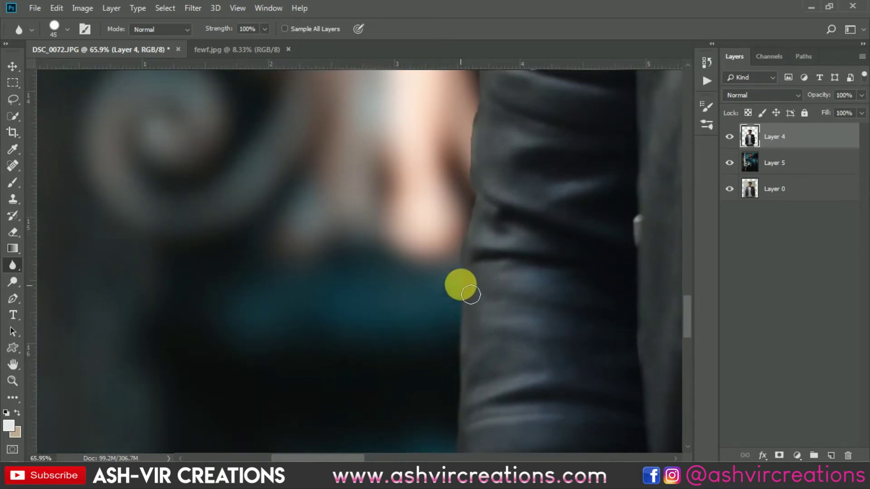
pyautogui.moveTo(503, 144); pyautogui.dragTo(506, 313)
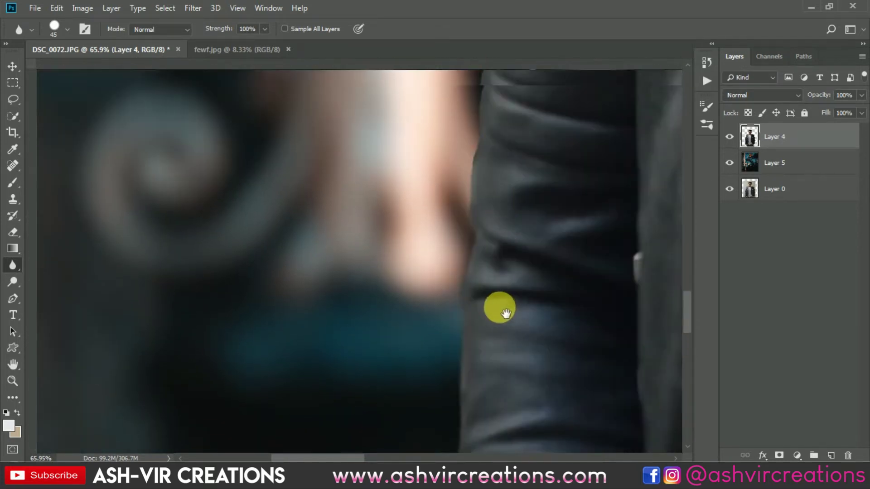
pyautogui.scroll(3, 503, 197)
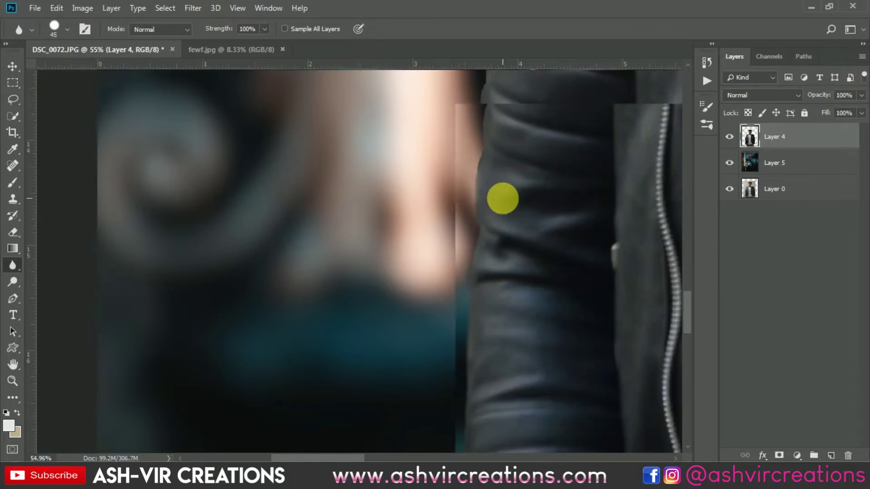
pyautogui.scroll(2, 472, 236)
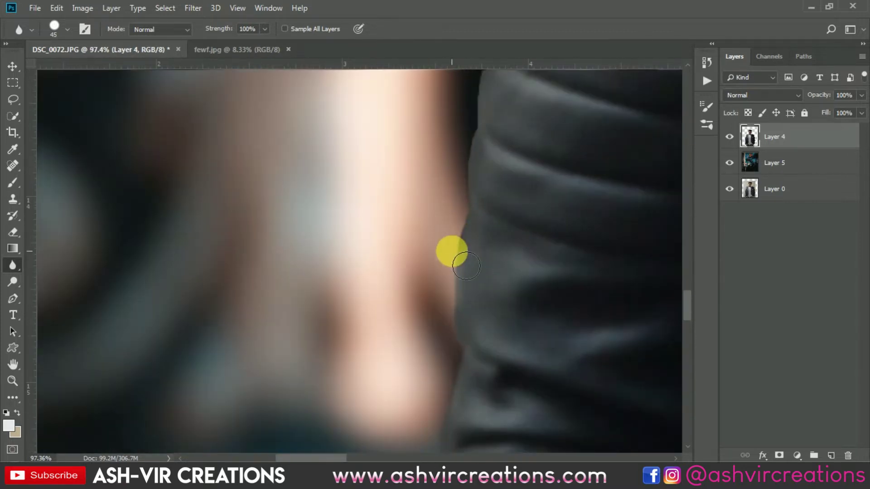
# - Blur the cut-out edge along the upper sleeve, shoulder and collar on the picture's left side up to the jaw
pyautogui.moveTo(525, 128)
pyautogui.mouseDown()
pyautogui.moveTo(522, 312)
pyautogui.moveTo(484, 310)
pyautogui.moveTo(482, 281)
pyautogui.moveTo(500, 141)
pyautogui.moveTo(522, 131)
pyautogui.moveTo(527, 194)
pyautogui.moveTo(501, 335)
pyautogui.moveTo(506, 329)
pyautogui.moveTo(482, 309)
pyautogui.moveTo(509, 194)
pyautogui.moveTo(521, 205)
pyautogui.moveTo(505, 337)
pyautogui.moveTo(494, 330)
pyautogui.moveTo(486, 340)
pyautogui.moveTo(481, 318)
pyautogui.moveTo(503, 201)
pyautogui.moveTo(520, 150)
pyautogui.moveTo(533, 148)
pyautogui.moveTo(513, 212)
pyautogui.moveTo(528, 153)
pyautogui.moveTo(546, 147)
pyautogui.moveTo(468, 406)
pyautogui.moveTo(462, 359)
pyautogui.moveTo(488, 240)
pyautogui.moveTo(514, 174)
pyautogui.moveTo(414, 367)
pyautogui.moveTo(407, 362)
pyautogui.moveTo(420, 333)
pyautogui.moveTo(520, 277)
pyautogui.moveTo(553, 277)
pyautogui.moveTo(536, 277)
pyautogui.moveTo(649, 233)
pyautogui.moveTo(687, 235)
pyautogui.moveTo(680, 253)
pyautogui.moveTo(457, 245)
pyautogui.moveTo(507, 239)
pyautogui.moveTo(518, 228)
pyautogui.moveTo(287, 322)
pyautogui.mouseUp()
pyautogui.press('space')
pyautogui.moveTo(448, 246)
pyautogui.mouseDown()
pyautogui.moveTo(121, 330)
pyautogui.moveTo(163, 277)
pyautogui.mouseUp()
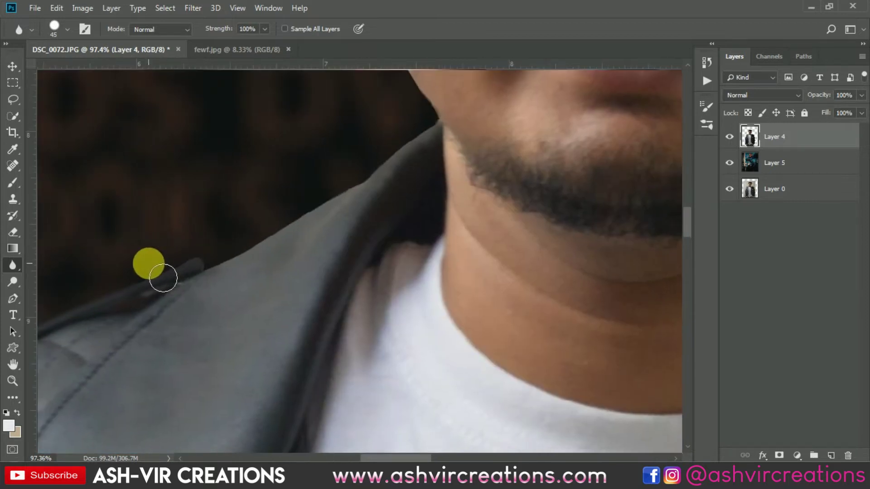
pyautogui.moveTo(221, 273)
pyautogui.mouseDown()
pyautogui.moveTo(353, 215)
pyautogui.moveTo(397, 164)
pyautogui.moveTo(384, 222)
pyautogui.moveTo(385, 317)
pyautogui.mouseUp()
pyautogui.press('space')
pyautogui.moveTo(419, 284)
pyautogui.mouseDown()
pyautogui.moveTo(434, 299)
pyautogui.moveTo(449, 276)
pyautogui.mouseUp()
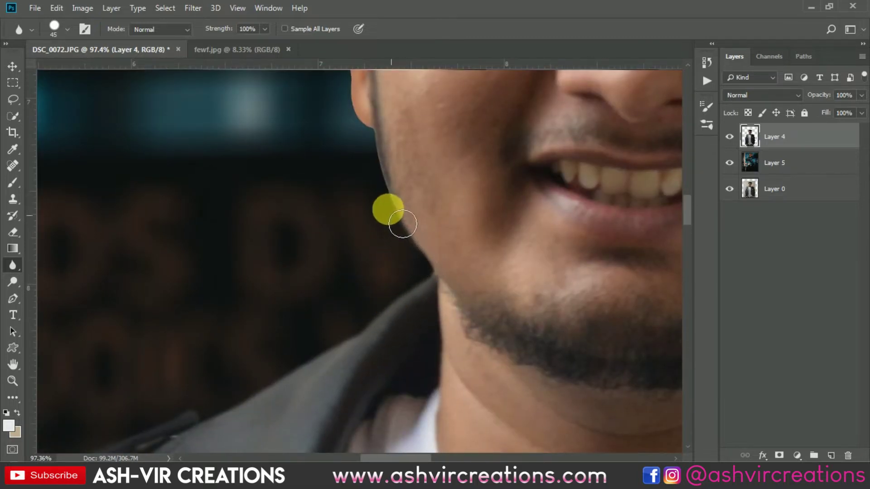
# - Blur the cut-out edge along the cheek and ear on the picture's left side
pyautogui.press('space')
pyautogui.moveTo(386, 154); pyautogui.dragTo(435, 296)
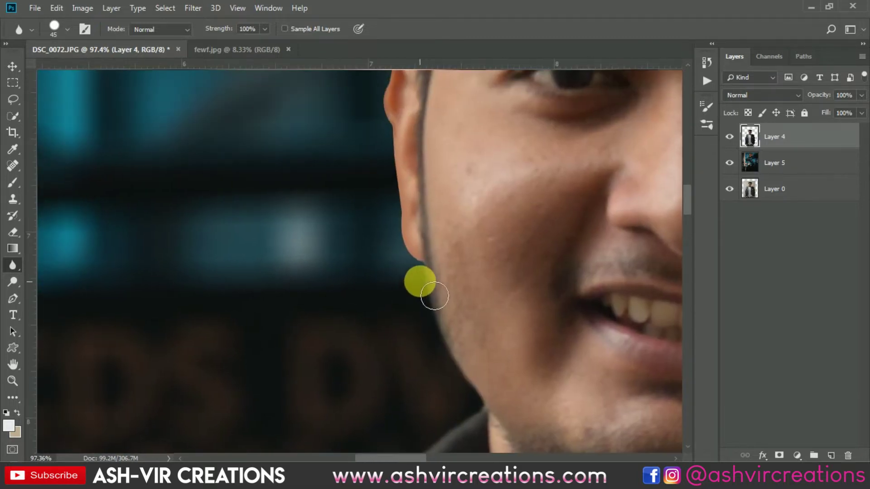
pyautogui.moveTo(412, 262); pyautogui.dragTo(409, 211)
pyautogui.press('space')
pyautogui.moveTo(397, 160)
pyautogui.mouseDown()
pyautogui.moveTo(437, 288)
pyautogui.moveTo(423, 241)
pyautogui.mouseUp()
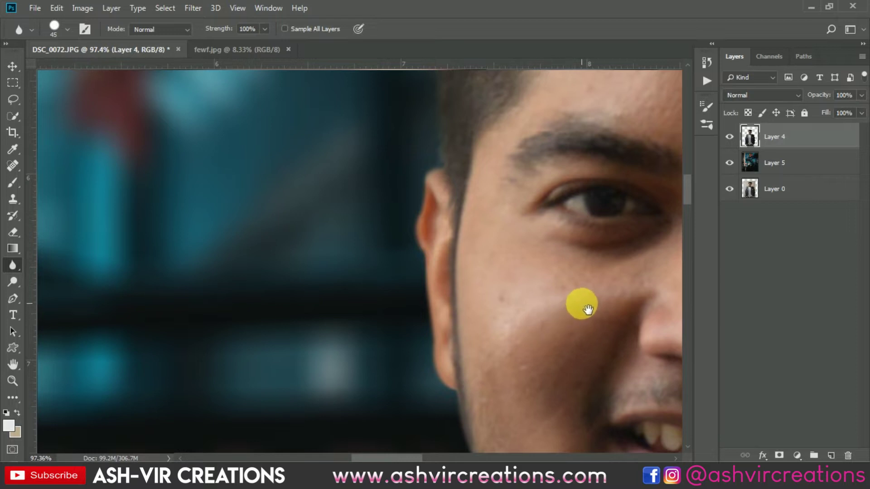
# - Blur the cut-out edge around the ear and down the jaw on the picture's right side
pyautogui.moveTo(587, 309); pyautogui.dragTo(113, 248)
pyautogui.moveTo(520, 126); pyautogui.dragTo(533, 139)
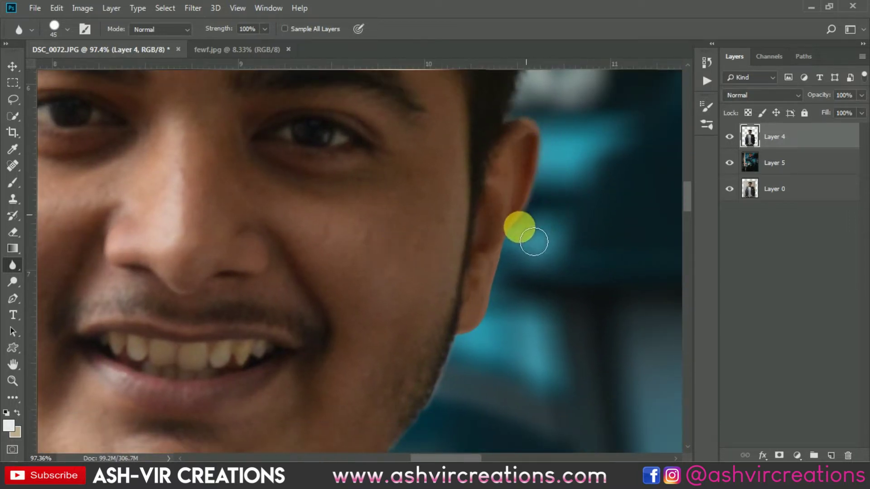
pyautogui.moveTo(512, 277); pyautogui.dragTo(507, 315)
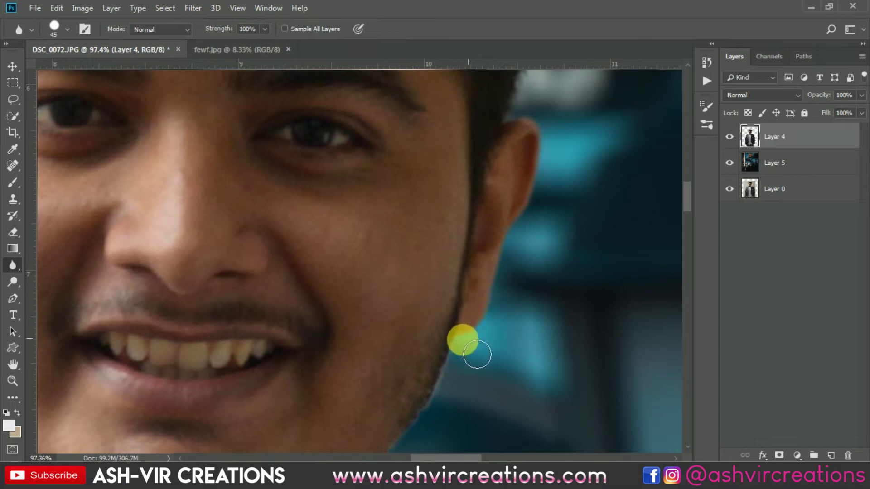
pyautogui.moveTo(477, 363)
pyautogui.mouseDown()
pyautogui.moveTo(534, 204)
pyautogui.moveTo(579, 239)
pyautogui.moveTo(828, 189)
pyautogui.mouseUp()
pyautogui.scroll(3, 589, 235)
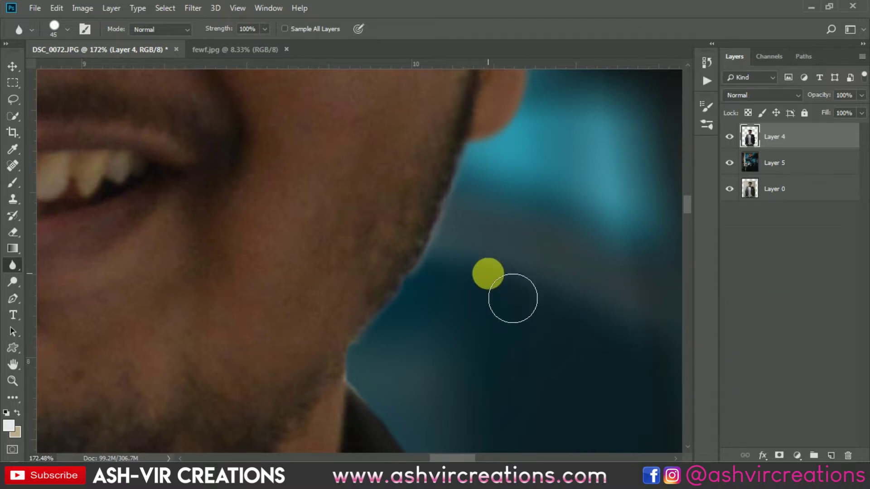
pyautogui.scroll(-3, 502, 288)
pyautogui.scroll(-3, 502, 288)
pyautogui.scroll(4, 666, 361)
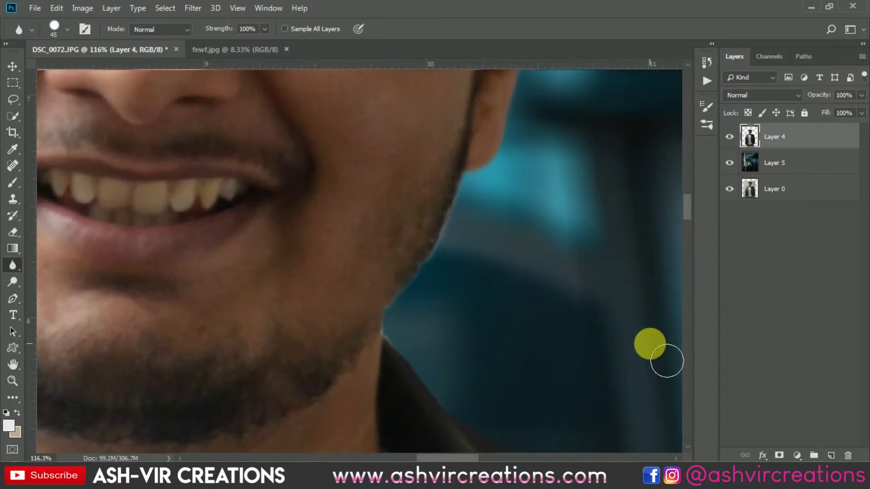
# - Add a new layer clipped to Layer 4 and paint over the light fringe along the jaw with a dark 25 px soft round brush
pyautogui.rightClick(819, 156)
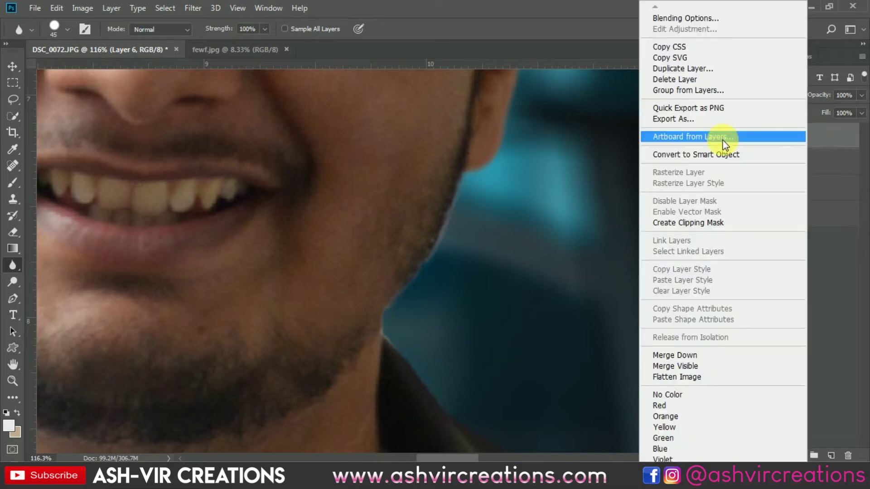
pyautogui.click(694, 219)
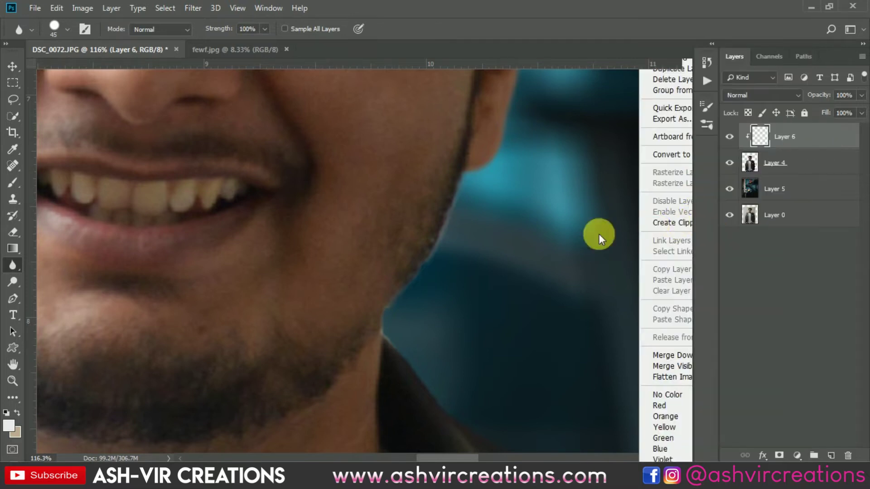
pyautogui.click(13, 182)
pyautogui.scroll(1, 466, 226)
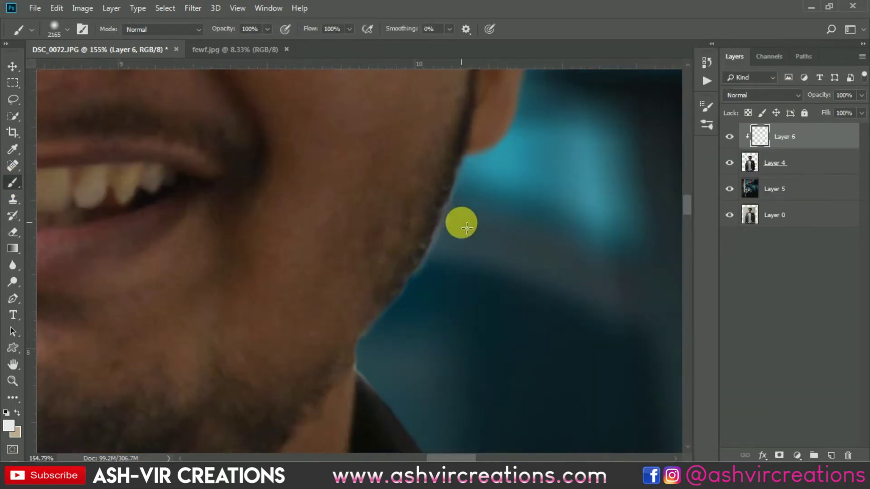
pyautogui.rightClick(449, 205)
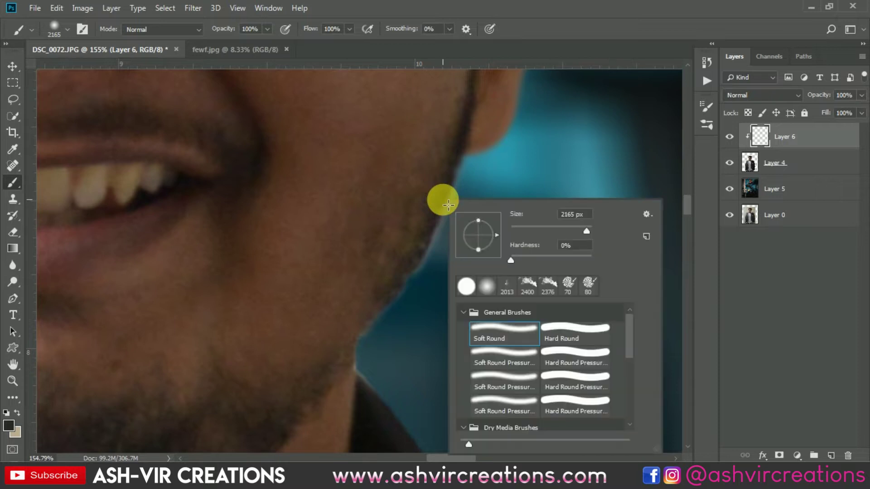
pyautogui.press('Return')
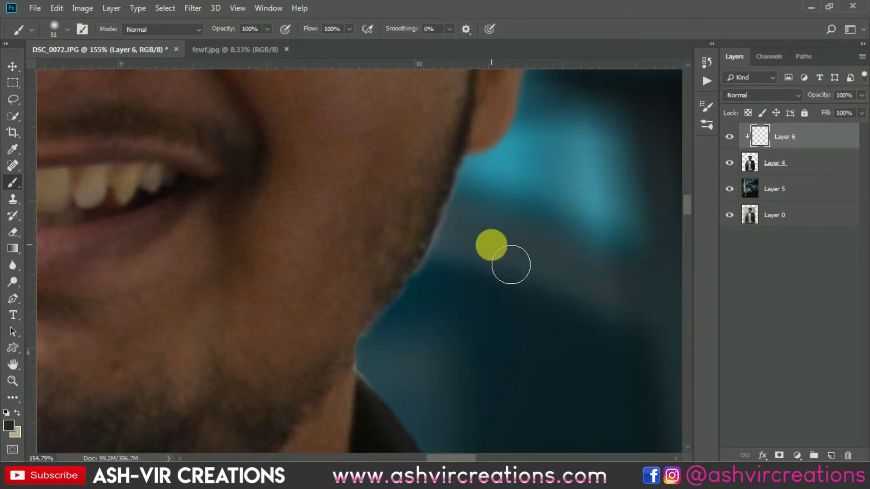
pyautogui.scroll(1, 452, 204)
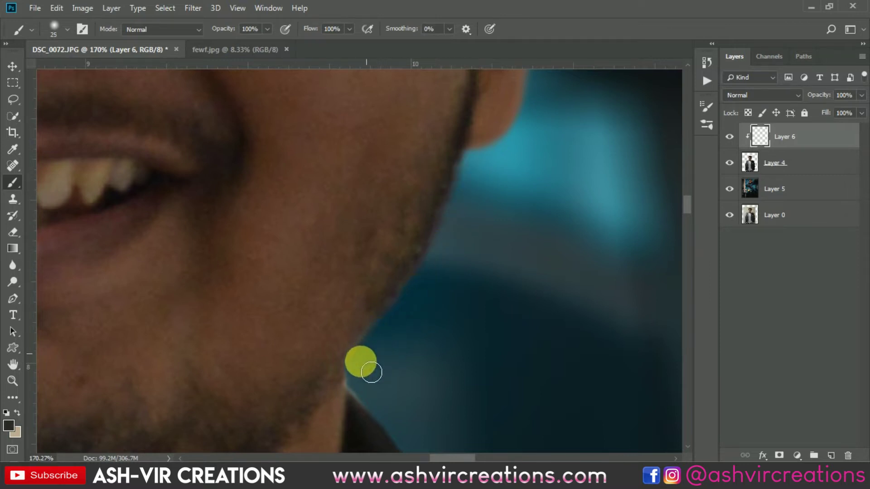
pyautogui.moveTo(371, 372)
pyautogui.mouseDown()
pyautogui.moveTo(443, 320)
pyautogui.moveTo(476, 252)
pyautogui.moveTo(471, 191)
pyautogui.moveTo(446, 273)
pyautogui.moveTo(414, 329)
pyautogui.moveTo(530, 245)
pyautogui.mouseUp()
pyautogui.moveTo(477, 180)
pyautogui.mouseDown()
pyautogui.moveTo(426, 256)
pyautogui.moveTo(494, 236)
pyautogui.mouseUp()
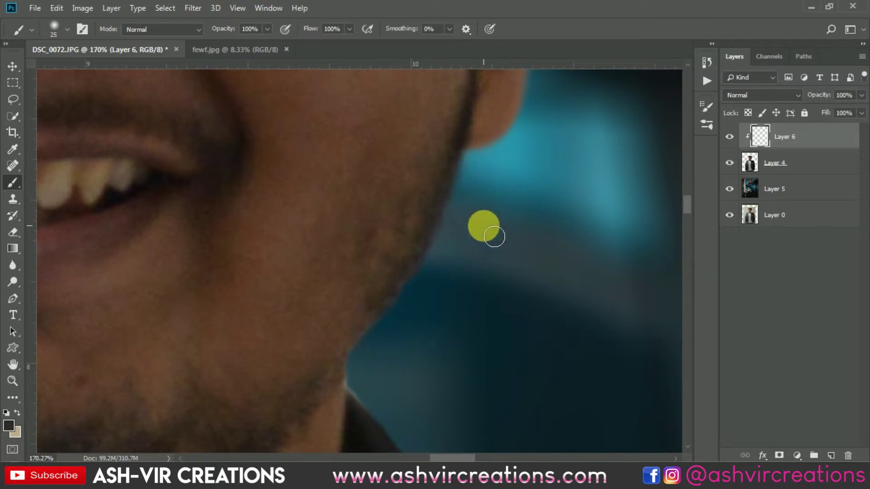
pyautogui.moveTo(473, 177)
pyautogui.mouseDown()
pyautogui.moveTo(470, 208)
pyautogui.moveTo(589, 216)
pyautogui.mouseUp()
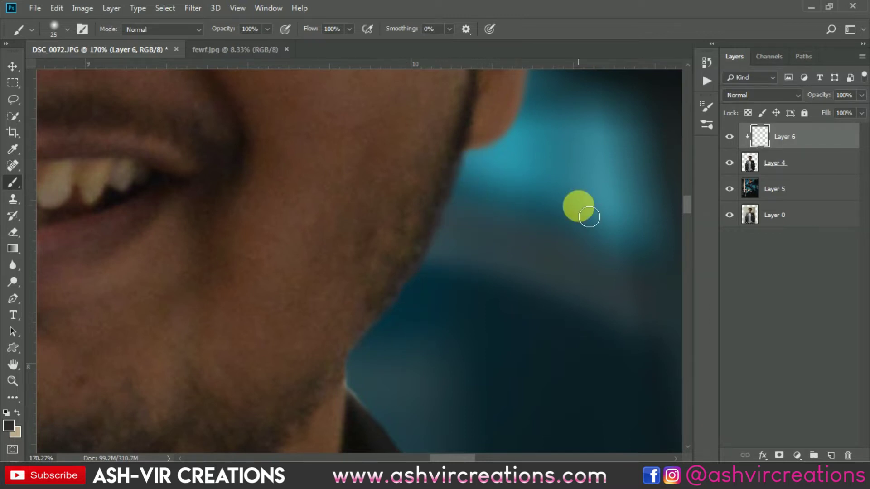
# - Merge Layer 6 with Layer 4 and soften the repainted jaw edge using the 45 px Blur tool
pyautogui.keyDown('shift'); pyautogui.click(797, 168); pyautogui.keyUp('shift')
pyautogui.rightClick(792, 164)
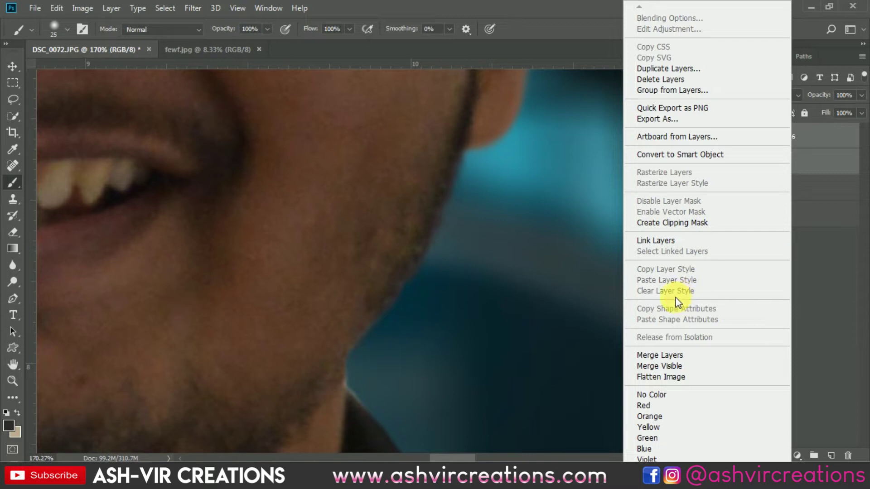
pyautogui.click(650, 354)
pyautogui.click(13, 267)
pyautogui.moveTo(432, 253)
pyautogui.mouseDown()
pyautogui.moveTo(467, 278)
pyautogui.moveTo(455, 310)
pyautogui.moveTo(385, 394)
pyautogui.moveTo(471, 334)
pyautogui.moveTo(511, 220)
pyautogui.mouseUp()
pyautogui.scroll(-2, 511, 220)
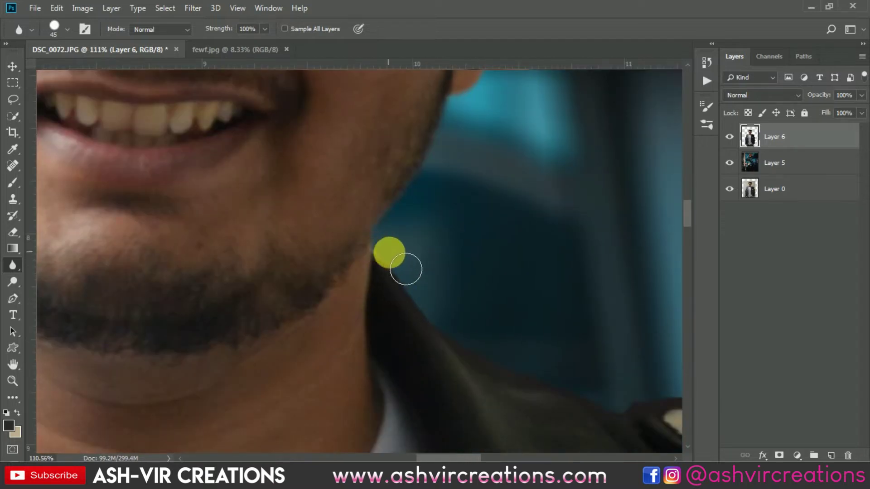
# - Add a new layer clipped to Layer 6 and paint over the light fringe where jaw meets collar with a dark 15 px brush
pyautogui.scroll(3, 405, 269)
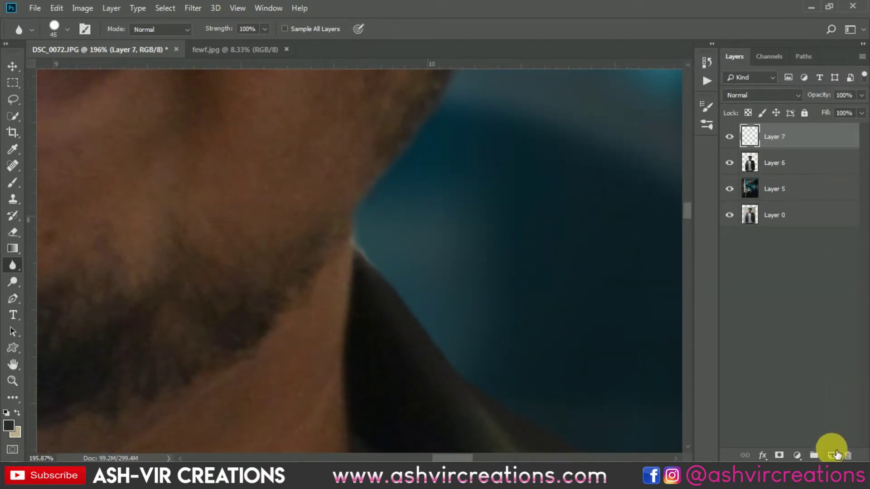
pyautogui.rightClick(819, 148)
pyautogui.click(714, 226)
pyautogui.press('b')
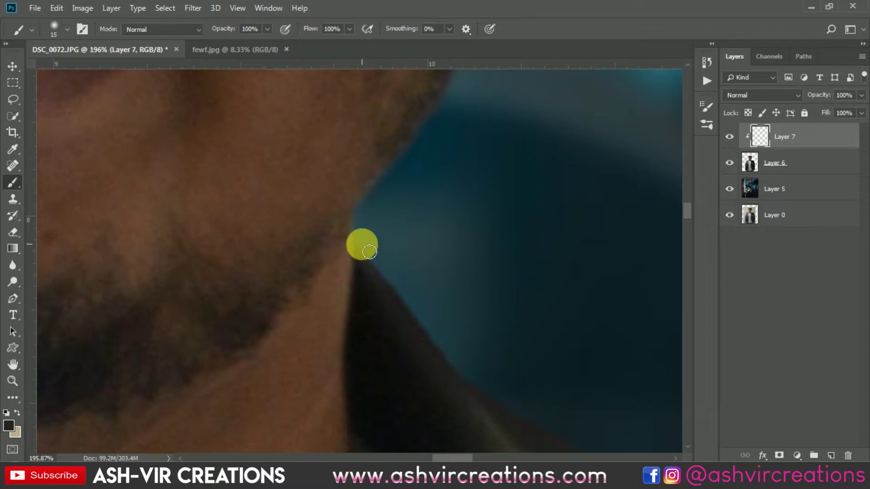
# - Merge the clipped Layer 7 with Layer 6
pyautogui.keyDown('shift'); pyautogui.click(789, 171); pyautogui.keyUp('shift')
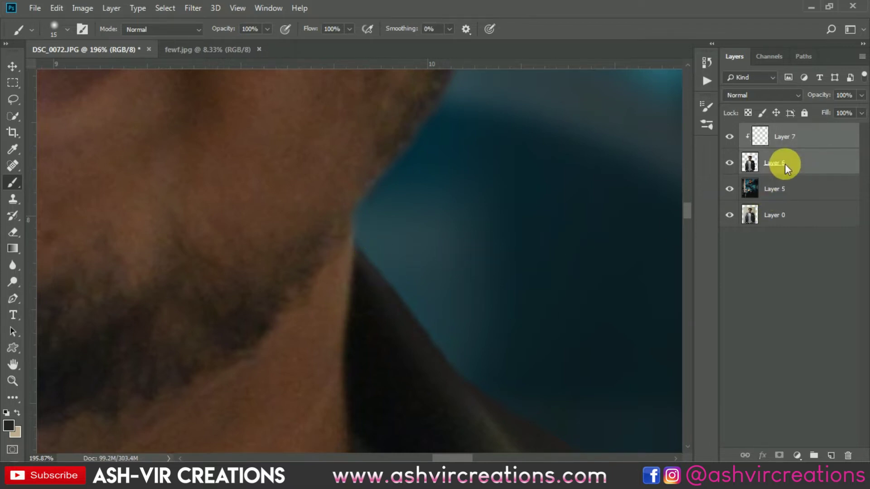
pyautogui.rightClick(785, 164)
pyautogui.click(650, 356)
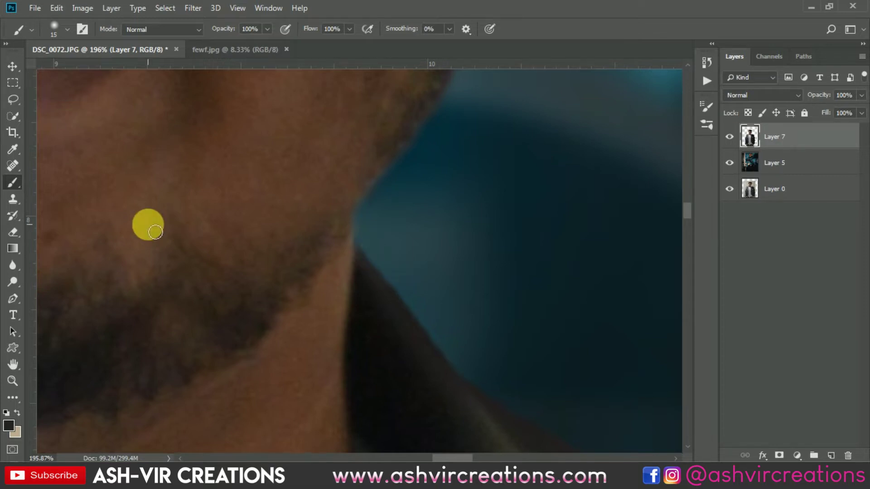
# - Blur the collar, shoulder and upper sleeve edges on the picture's right side, reducing the Blur tool size to 25 px
pyautogui.click(12, 266)
pyautogui.moveTo(437, 268)
pyautogui.mouseDown()
pyautogui.moveTo(412, 276)
pyautogui.moveTo(453, 311)
pyautogui.moveTo(478, 359)
pyautogui.moveTo(499, 357)
pyautogui.moveTo(326, 197)
pyautogui.moveTo(343, 233)
pyautogui.moveTo(303, 223)
pyautogui.moveTo(465, 316)
pyautogui.moveTo(541, 321)
pyautogui.moveTo(299, 157)
pyautogui.moveTo(235, 165)
pyautogui.moveTo(388, 221)
pyautogui.moveTo(365, 229)
pyautogui.moveTo(545, 215)
pyautogui.moveTo(180, 155)
pyautogui.moveTo(208, 181)
pyautogui.moveTo(480, 237)
pyautogui.moveTo(529, 243)
pyautogui.moveTo(174, 155)
pyautogui.mouseUp()
pyautogui.press('[')
pyautogui.press('[')
pyautogui.moveTo(198, 186)
pyautogui.mouseDown()
pyautogui.moveTo(392, 258)
pyautogui.moveTo(442, 291)
pyautogui.moveTo(413, 164)
pyautogui.mouseUp()
pyautogui.moveTo(373, 143)
pyautogui.mouseDown()
pyautogui.moveTo(375, 163)
pyautogui.moveTo(425, 242)
pyautogui.moveTo(472, 367)
pyautogui.moveTo(457, 213)
pyautogui.moveTo(439, 213)
pyautogui.moveTo(487, 347)
pyautogui.moveTo(482, 338)
pyautogui.moveTo(512, 334)
pyautogui.moveTo(503, 211)
pyautogui.moveTo(492, 164)
pyautogui.moveTo(444, 173)
pyautogui.moveTo(447, 192)
pyautogui.moveTo(485, 241)
pyautogui.moveTo(505, 344)
pyautogui.moveTo(539, 346)
pyautogui.moveTo(513, 248)
pyautogui.moveTo(482, 180)
pyautogui.moveTo(484, 191)
pyautogui.moveTo(455, 200)
pyautogui.moveTo(477, 332)
pyautogui.moveTo(486, 336)
pyautogui.moveTo(535, 325)
pyautogui.moveTo(539, 210)
pyautogui.moveTo(560, 288)
pyautogui.moveTo(499, 156)
pyautogui.moveTo(466, 198)
pyautogui.moveTo(474, 316)
pyautogui.moveTo(533, 408)
pyautogui.moveTo(549, 357)
pyautogui.moveTo(502, 185)
pyautogui.moveTo(492, 225)
pyautogui.moveTo(473, 249)
pyautogui.moveTo(471, 290)
pyautogui.moveTo(521, 409)
pyautogui.moveTo(567, 212)
pyautogui.moveTo(527, 259)
pyautogui.mouseUp()
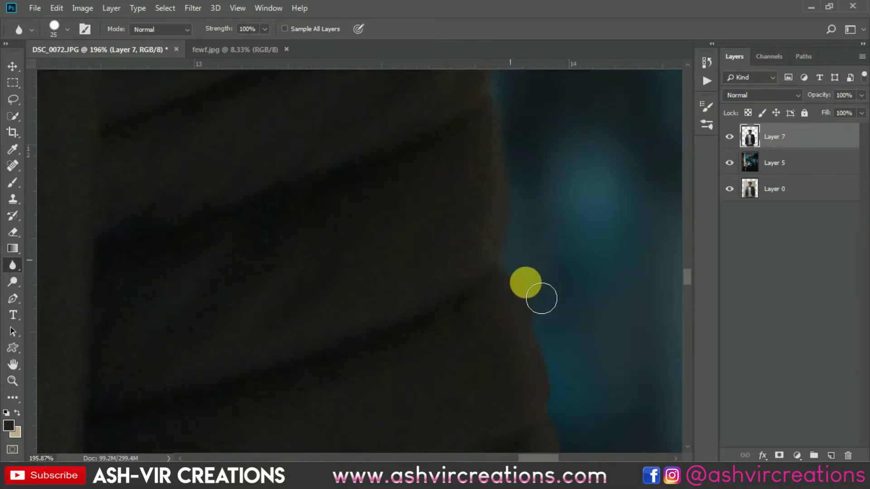
# - Blur the outer sleeve edge on the picture's right side from the upper arm down to the wrist
pyautogui.moveTo(541, 298)
pyautogui.mouseDown()
pyautogui.moveTo(569, 361)
pyautogui.moveTo(550, 316)
pyautogui.moveTo(563, 402)
pyautogui.moveTo(569, 303)
pyautogui.moveTo(516, 190)
pyautogui.moveTo(502, 233)
pyautogui.moveTo(527, 340)
pyautogui.moveTo(526, 398)
pyautogui.moveTo(475, 145)
pyautogui.moveTo(483, 354)
pyautogui.moveTo(473, 170)
pyautogui.moveTo(458, 184)
pyautogui.moveTo(481, 286)
pyautogui.moveTo(459, 280)
pyautogui.moveTo(476, 293)
pyautogui.moveTo(468, 355)
pyautogui.mouseUp()
pyautogui.moveTo(490, 273)
pyautogui.mouseDown()
pyautogui.moveTo(444, 118)
pyautogui.moveTo(415, 148)
pyautogui.moveTo(472, 238)
pyautogui.moveTo(477, 273)
pyautogui.moveTo(471, 307)
pyautogui.moveTo(430, 348)
pyautogui.moveTo(513, 386)
pyautogui.moveTo(462, 170)
pyautogui.moveTo(409, 208)
pyautogui.moveTo(416, 304)
pyautogui.moveTo(447, 366)
pyautogui.moveTo(444, 394)
pyautogui.mouseUp()
pyautogui.moveTo(493, 339)
pyautogui.mouseDown()
pyautogui.moveTo(468, 144)
pyautogui.moveTo(421, 217)
pyautogui.moveTo(423, 337)
pyautogui.moveTo(485, 374)
pyautogui.moveTo(503, 212)
pyautogui.mouseUp()
pyautogui.moveTo(503, 212)
pyautogui.mouseDown()
pyautogui.moveTo(499, 161)
pyautogui.moveTo(447, 246)
pyautogui.moveTo(450, 386)
pyautogui.moveTo(471, 344)
pyautogui.moveTo(499, 226)
pyautogui.moveTo(469, 342)
pyautogui.moveTo(494, 350)
pyautogui.moveTo(515, 124)
pyautogui.moveTo(476, 385)
pyautogui.moveTo(545, 161)
pyautogui.moveTo(470, 369)
pyautogui.moveTo(493, 378)
pyautogui.moveTo(547, 116)
pyautogui.mouseUp()
pyautogui.moveTo(538, 241)
pyautogui.mouseDown()
pyautogui.moveTo(493, 253)
pyautogui.moveTo(486, 230)
pyautogui.moveTo(454, 439)
pyautogui.moveTo(467, 418)
pyautogui.moveTo(497, 213)
pyautogui.moveTo(480, 253)
pyautogui.moveTo(456, 409)
pyautogui.moveTo(481, 74)
pyautogui.mouseUp()
pyautogui.moveTo(467, 186)
pyautogui.mouseDown()
pyautogui.moveTo(466, 307)
pyautogui.moveTo(466, 142)
pyautogui.moveTo(469, 261)
pyautogui.mouseUp()
pyautogui.moveTo(466, 97)
pyautogui.mouseDown()
pyautogui.moveTo(480, 334)
pyautogui.moveTo(469, 428)
pyautogui.moveTo(498, 417)
pyautogui.moveTo(543, 208)
pyautogui.moveTo(551, 83)
pyautogui.moveTo(467, 203)
pyautogui.moveTo(379, 205)
pyautogui.moveTo(316, 267)
pyautogui.moveTo(448, 136)
pyautogui.moveTo(394, 198)
pyautogui.moveTo(305, 355)
pyautogui.moveTo(404, 223)
pyautogui.mouseUp()
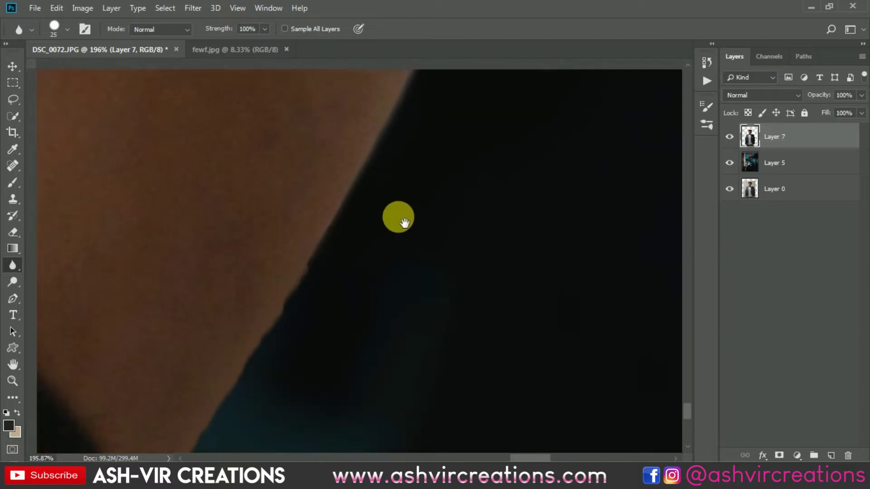
# - Blur the skin edge of the wrist and hand on the picture's right side with the 25 px Blur tool
pyautogui.moveTo(385, 169)
pyautogui.mouseDown()
pyautogui.moveTo(291, 361)
pyautogui.moveTo(434, 121)
pyautogui.moveTo(401, 118)
pyautogui.moveTo(373, 156)
pyautogui.moveTo(285, 351)
pyautogui.moveTo(389, 134)
pyautogui.mouseUp()
pyautogui.moveTo(305, 186)
pyautogui.mouseDown()
pyautogui.moveTo(316, 301)
pyautogui.moveTo(305, 301)
pyautogui.moveTo(314, 276)
pyautogui.moveTo(417, 358)
pyautogui.mouseUp()
pyautogui.moveTo(300, 252); pyautogui.dragTo(357, 238)
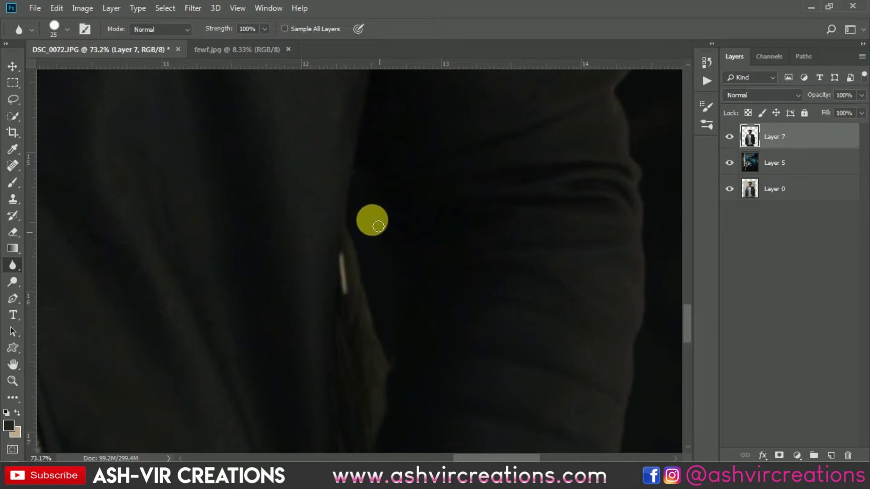
# - Blur the jacket's inner edge beside the small light zipper detail, between torso and sleeve on the picture's right side
pyautogui.scroll(4, 392, 240)
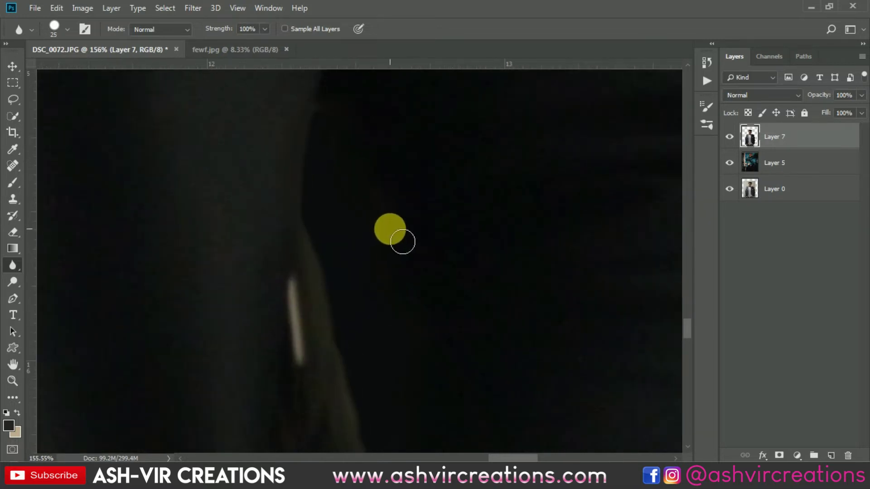
pyautogui.scroll(3, 419, 229)
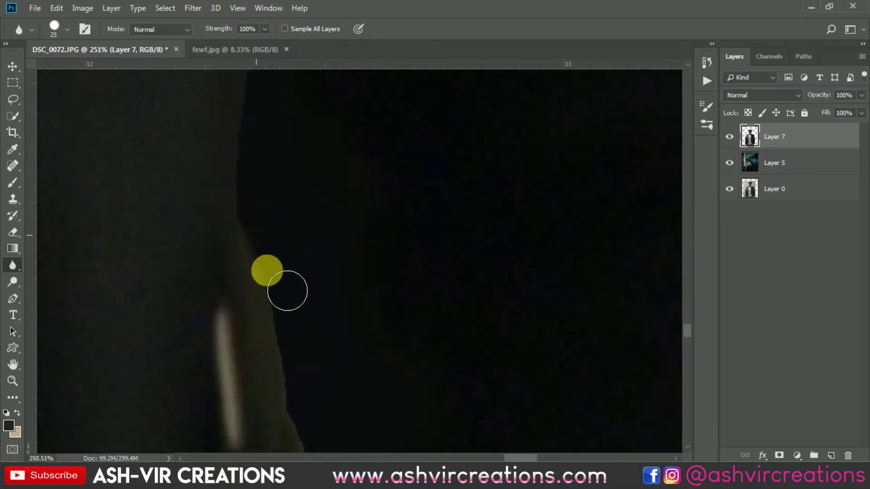
pyautogui.click(351, 281)
pyautogui.scroll(-3, 335, 267)
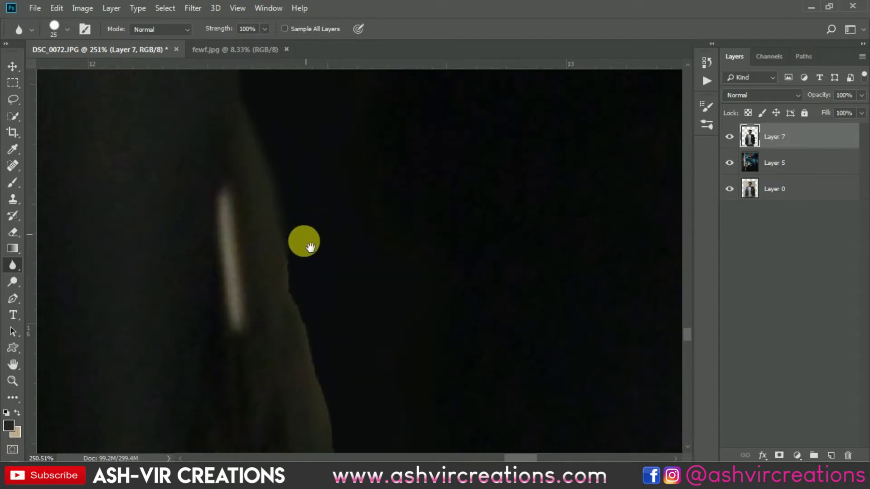
pyautogui.moveTo(366, 364)
pyautogui.mouseDown()
pyautogui.moveTo(384, 246)
pyautogui.moveTo(429, 368)
pyautogui.moveTo(423, 311)
pyautogui.moveTo(445, 215)
pyautogui.moveTo(451, 254)
pyautogui.moveTo(438, 144)
pyautogui.moveTo(454, 122)
pyautogui.moveTo(468, 313)
pyautogui.mouseUp()
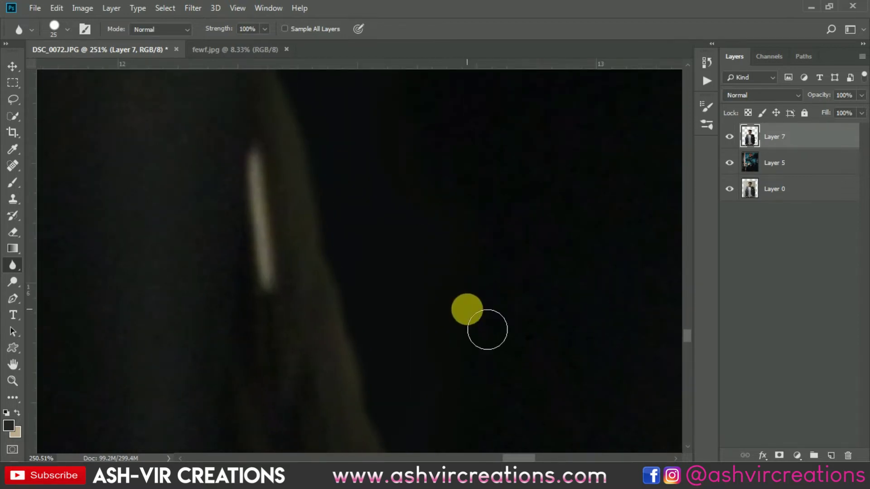
pyautogui.scroll(-5, 472, 295)
pyautogui.scroll(3, 456, 334)
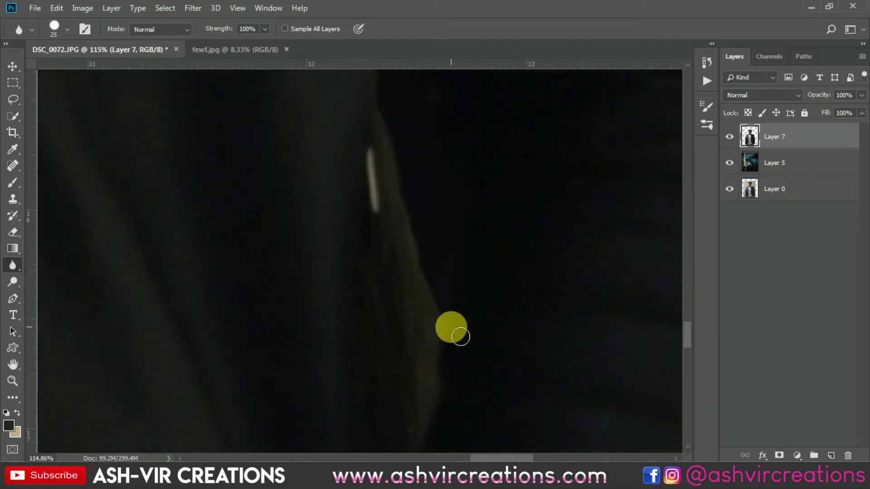
# - Examine the softened cut-out edges along the jacket, the sleeve and hand on the picture's left side, and the shoulder
pyautogui.scroll(-3, 456, 352)
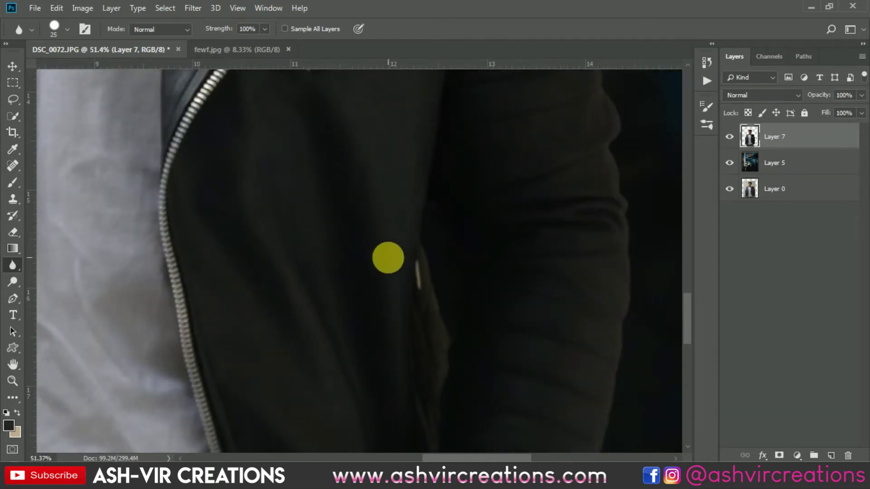
pyautogui.scroll(3, 463, 216)
pyautogui.hscroll(-10, 417, 248)
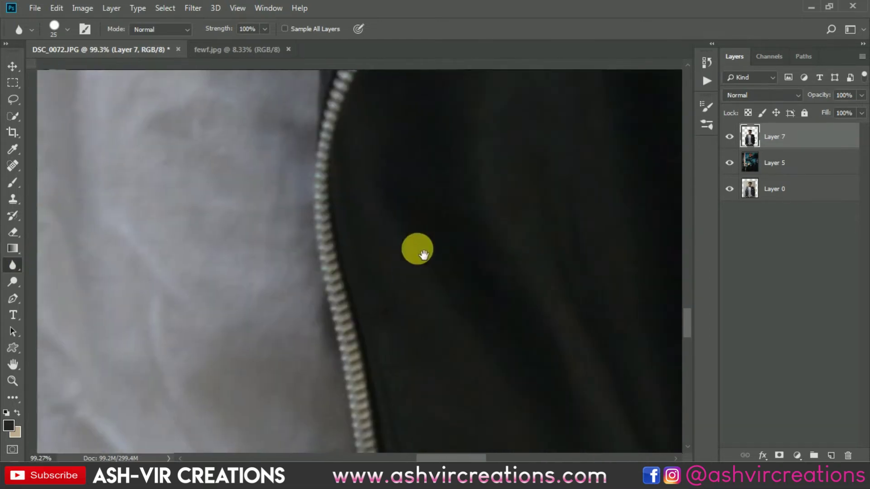
pyautogui.scroll(-5, 479, 261)
pyautogui.hscroll(-5, 359, 281)
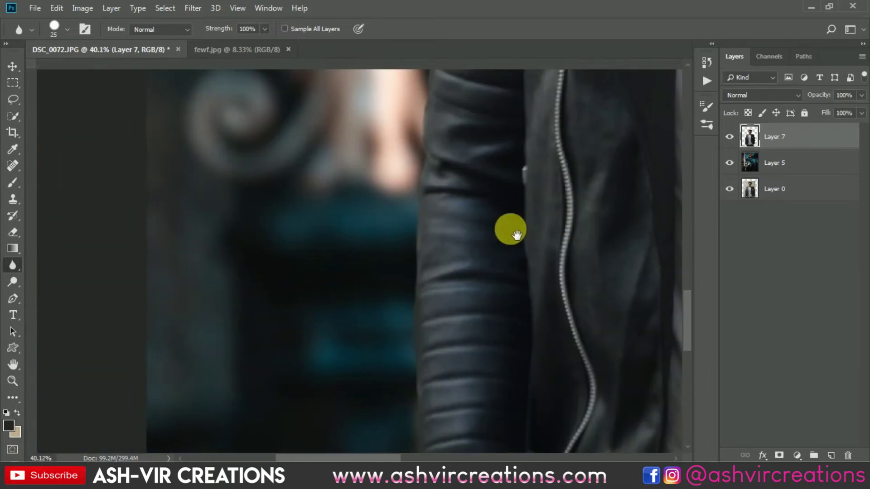
pyautogui.scroll(-3, 592, 365)
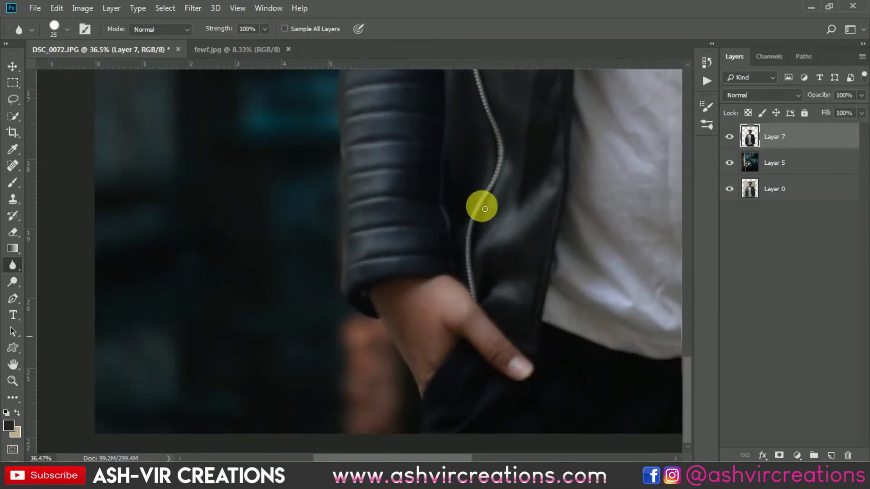
pyautogui.scroll(-3, 484, 209)
pyautogui.moveTo(493, 213); pyautogui.dragTo(476, 413)
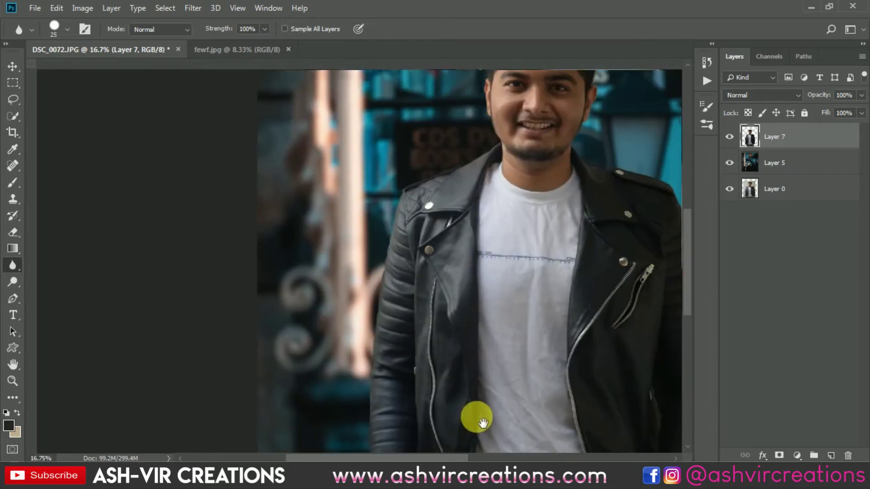
pyautogui.scroll(2, 457, 173)
pyautogui.scroll(3, 458, 173)
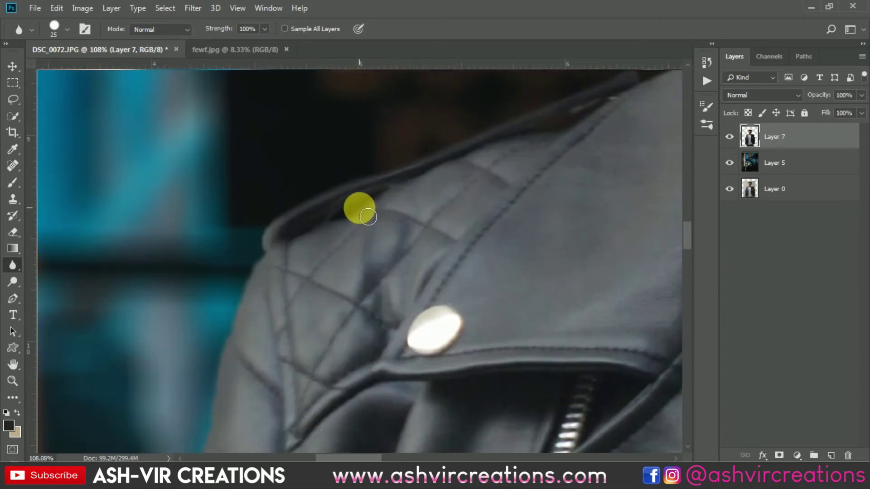
pyautogui.scroll(-3, 360, 208)
pyautogui.scroll(1, 383, 214)
pyautogui.moveTo(382, 214); pyautogui.dragTo(323, 239)
pyautogui.scroll(-6, 403, 202)
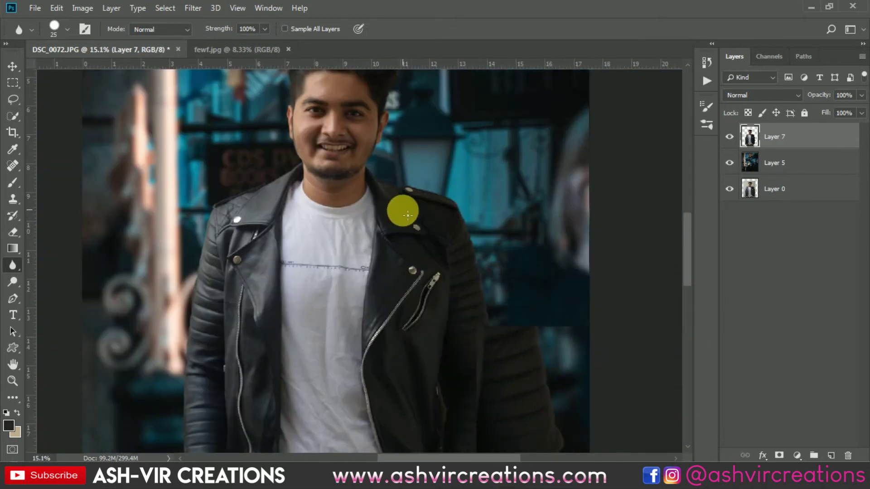
# - Add a Color Lookup adjustment layer above Layer 7 using the 3D LUT file AVC-Cinematic Film-a4.cube
pyautogui.press('v')
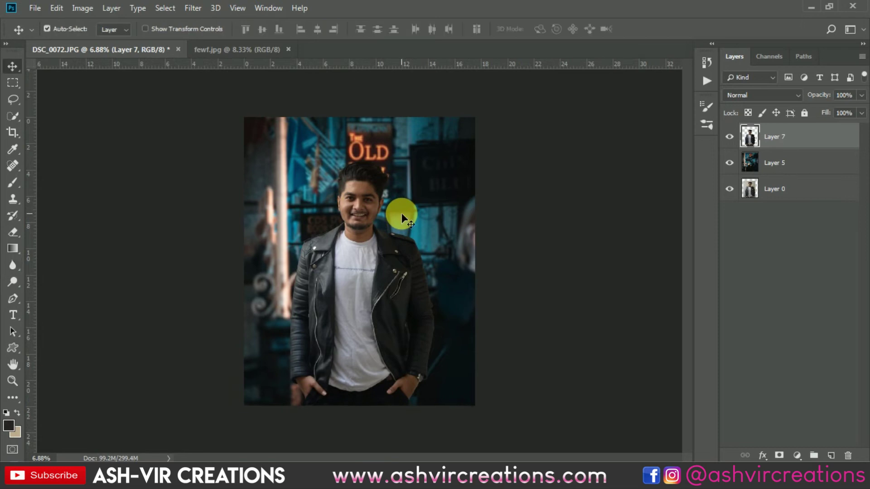
pyautogui.scroll(2, 401, 213)
pyautogui.scroll(-1, 405, 211)
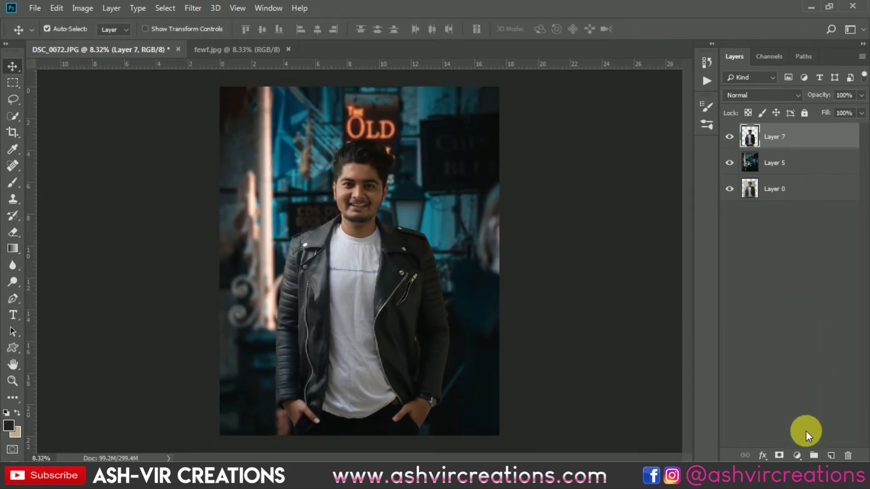
pyautogui.click(797, 454)
pyautogui.click(804, 383)
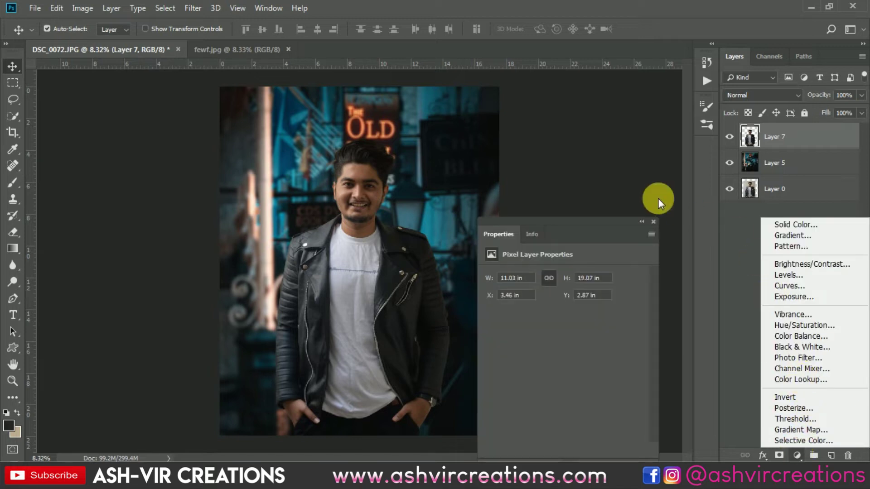
pyautogui.click(577, 277)
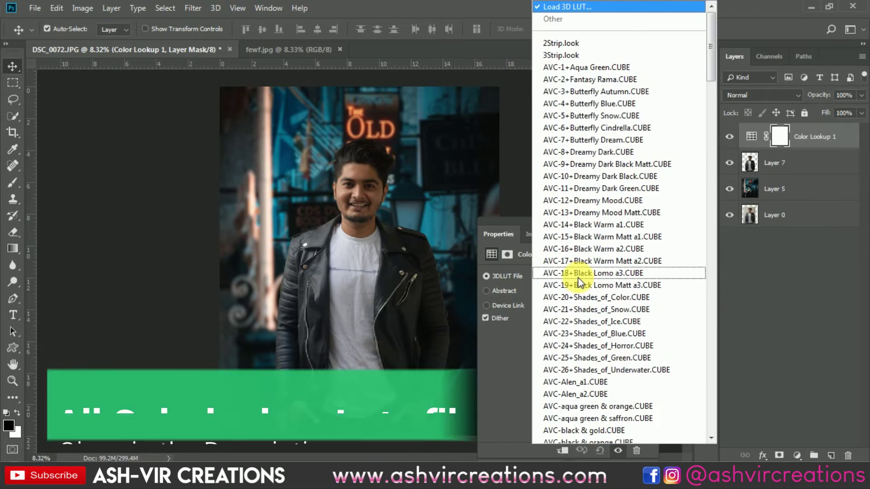
pyautogui.scroll(-9, 578, 277)
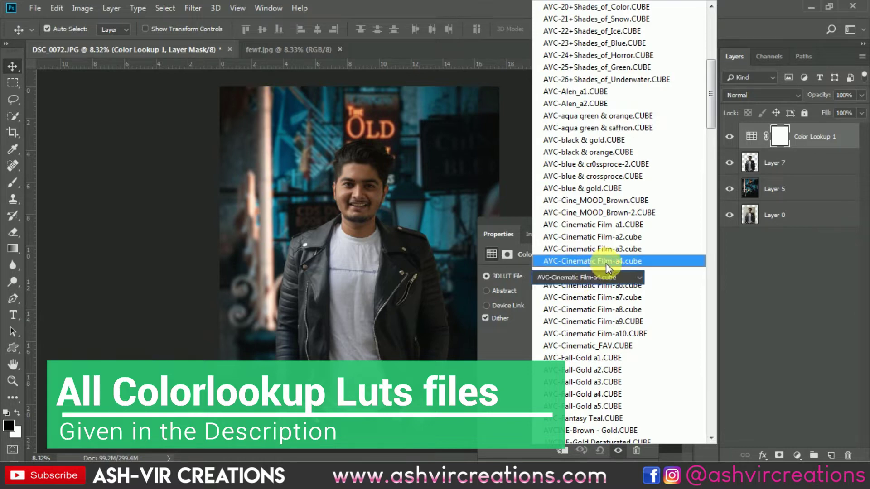
pyautogui.click(606, 261)
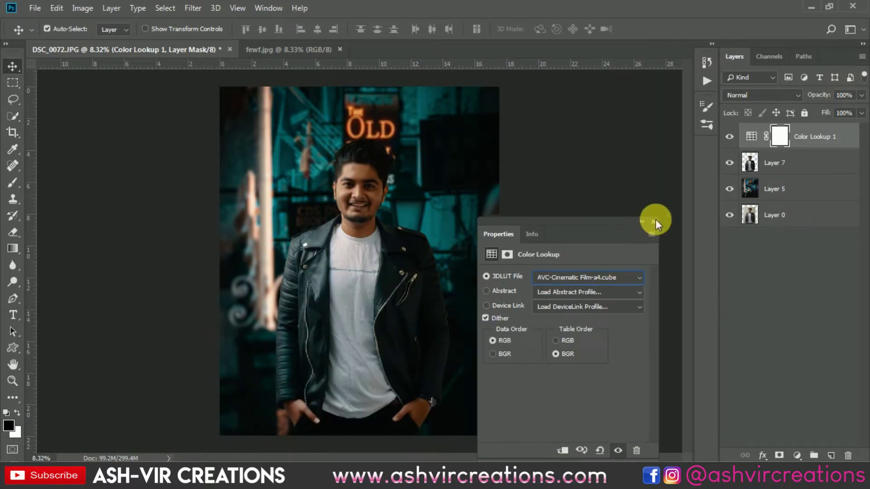
pyautogui.click(654, 220)
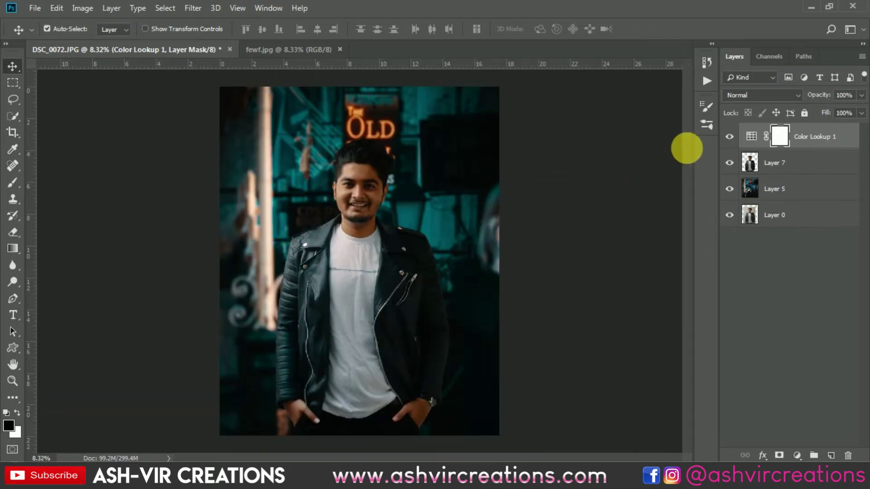
# - Compare the picture with and without the Color Lookup adjustment and examine the face up close
pyautogui.click(730, 137)
pyautogui.click(730, 138)
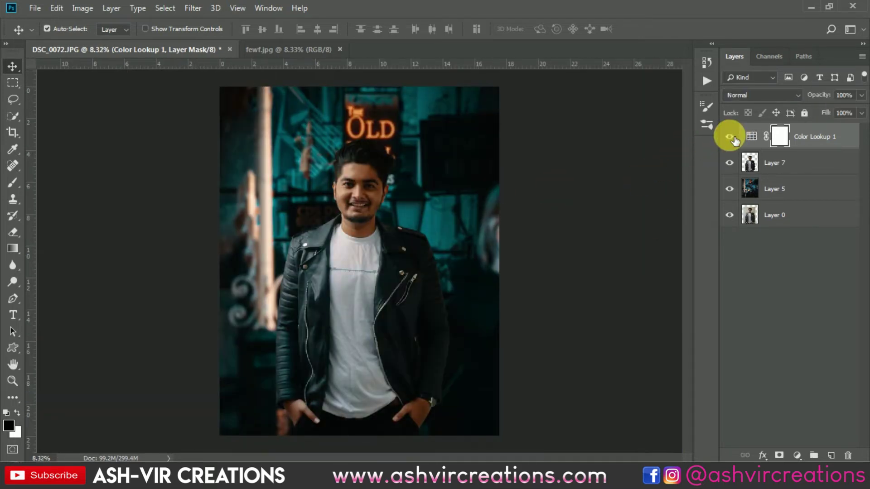
pyautogui.click(730, 138)
pyautogui.click(730, 137)
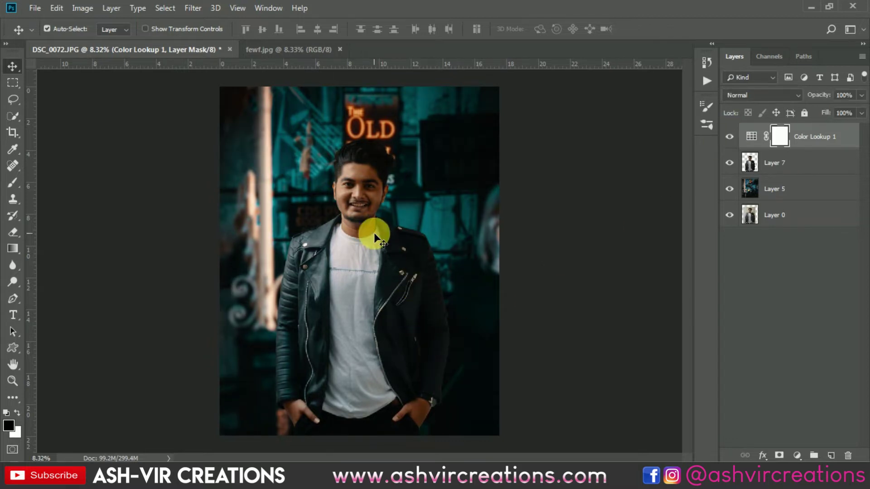
pyautogui.scroll(3, 356, 184)
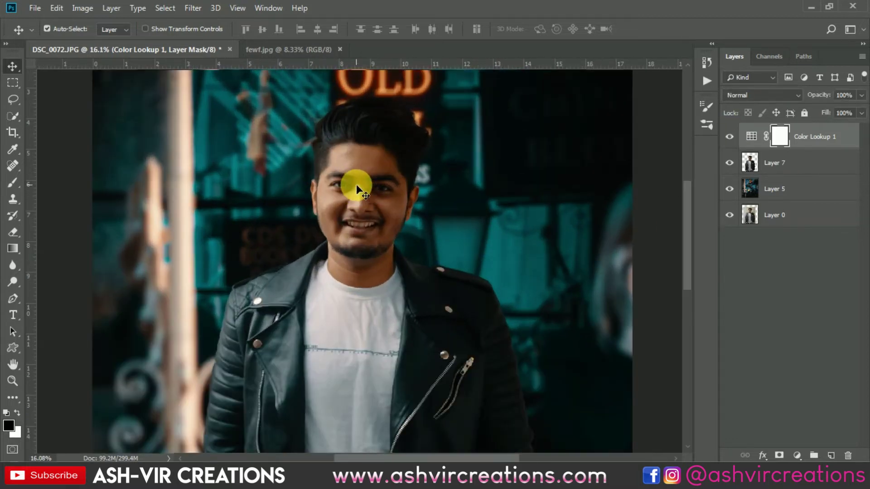
pyautogui.scroll(3, 360, 192)
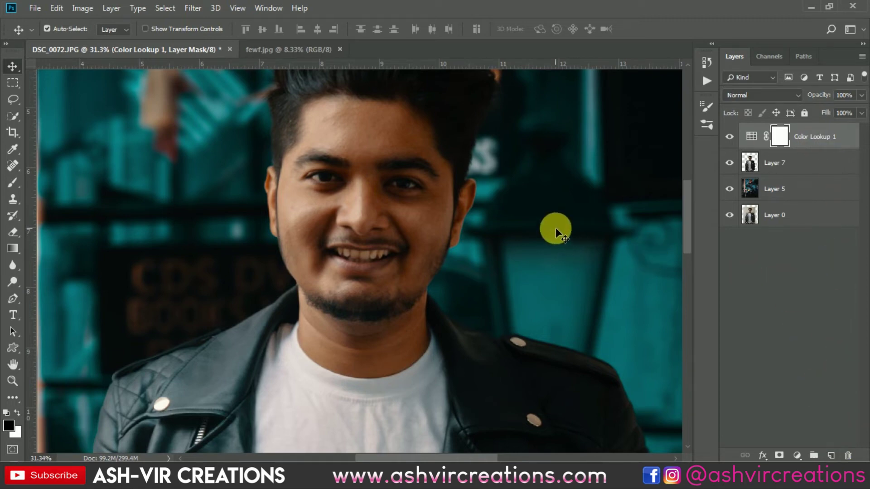
pyautogui.scroll(-2, 554, 226)
# - Hide the Color Lookup 1 layer and activate the Mixer Brush tool on Layer 7 for retouching the face
pyautogui.click(784, 171)
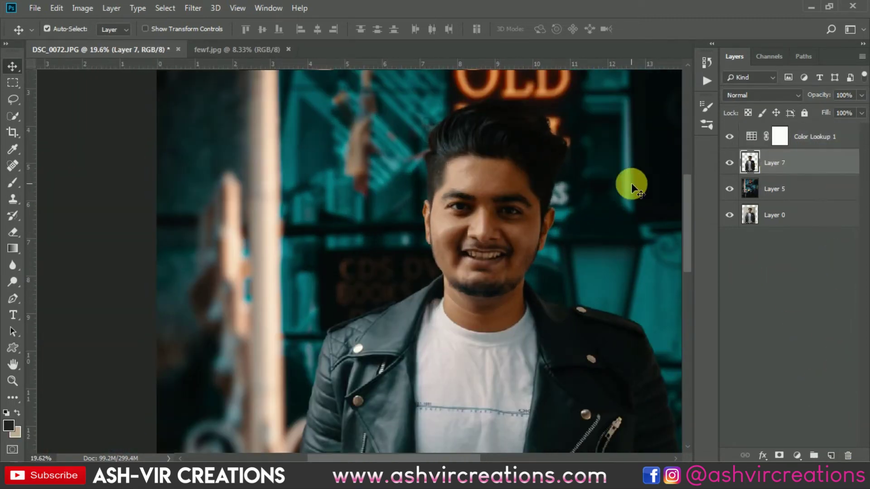
pyautogui.click(729, 136)
pyautogui.scroll(2, 588, 197)
pyautogui.moveTo(590, 199); pyautogui.dragTo(430, 194)
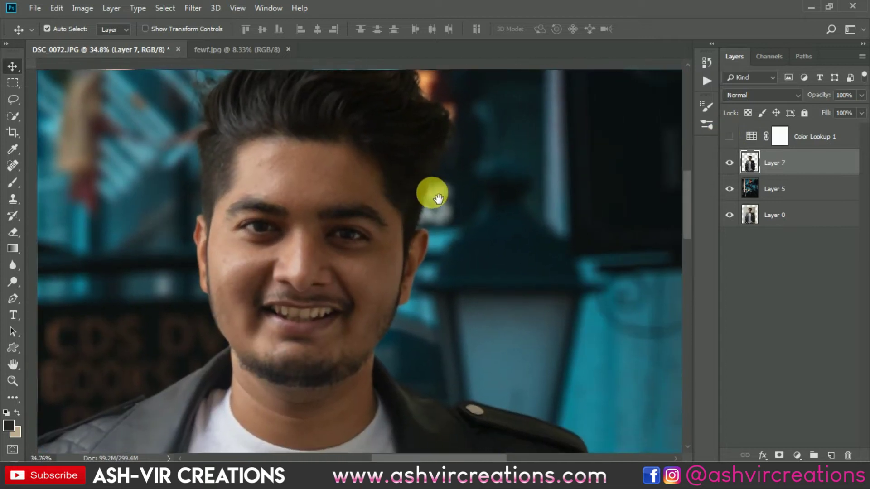
pyautogui.rightClick(15, 183)
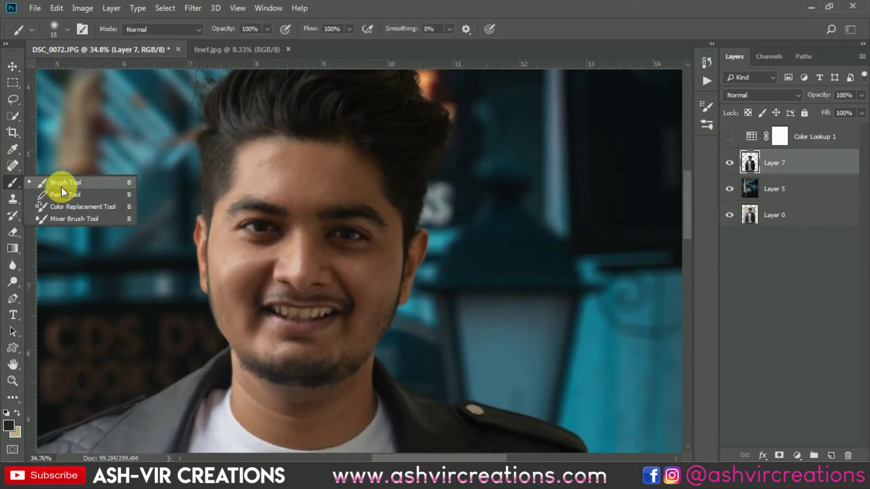
pyautogui.click(64, 216)
pyautogui.scroll(1, 249, 176)
pyautogui.scroll(1, 251, 176)
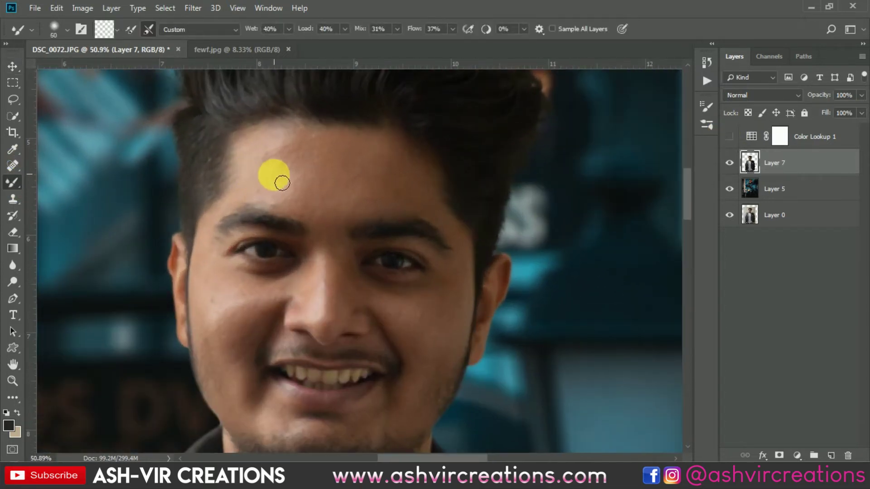
# - Smooth the skin of the forehead and the cheek on the picture's right side with the Mixer Brush at 100 px
pyautogui.press(']')
pyautogui.press(']')
pyautogui.press(']')
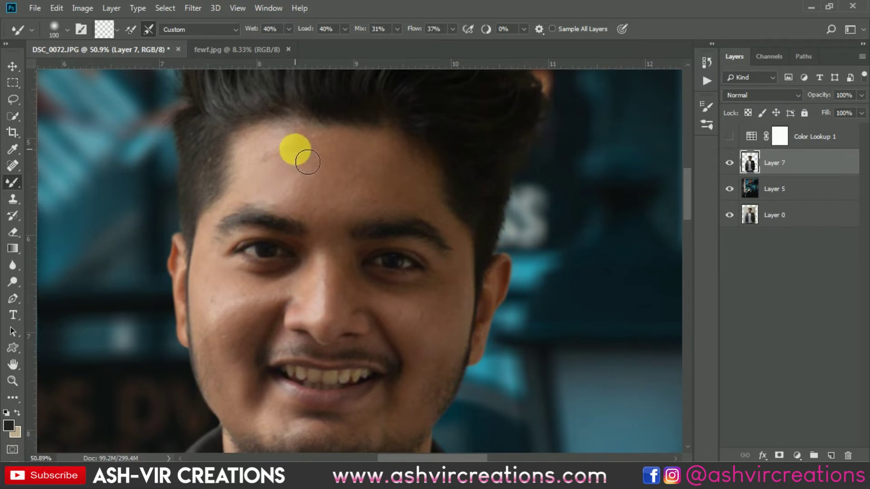
pyautogui.press(']')
pyautogui.press(']')
pyautogui.moveTo(361, 176)
pyautogui.mouseDown()
pyautogui.moveTo(289, 207)
pyautogui.moveTo(371, 213)
pyautogui.moveTo(380, 189)
pyautogui.moveTo(398, 214)
pyautogui.moveTo(394, 179)
pyautogui.moveTo(394, 214)
pyautogui.moveTo(352, 230)
pyautogui.moveTo(343, 271)
pyautogui.moveTo(330, 253)
pyautogui.moveTo(373, 181)
pyautogui.moveTo(310, 169)
pyautogui.moveTo(283, 175)
pyautogui.moveTo(331, 175)
pyautogui.moveTo(279, 211)
pyautogui.moveTo(212, 313)
pyautogui.moveTo(250, 322)
pyautogui.moveTo(242, 379)
pyautogui.moveTo(296, 435)
pyautogui.moveTo(254, 406)
pyautogui.moveTo(281, 431)
pyautogui.moveTo(422, 438)
pyautogui.moveTo(399, 419)
pyautogui.moveTo(445, 346)
pyautogui.moveTo(410, 322)
pyautogui.moveTo(436, 361)
pyautogui.moveTo(441, 318)
pyautogui.moveTo(461, 321)
pyautogui.moveTo(472, 295)
pyautogui.moveTo(449, 339)
pyautogui.moveTo(453, 358)
pyautogui.moveTo(441, 318)
pyautogui.mouseUp()
pyautogui.press(']')
pyautogui.press('[')
pyautogui.press(']')
pyautogui.press(']')
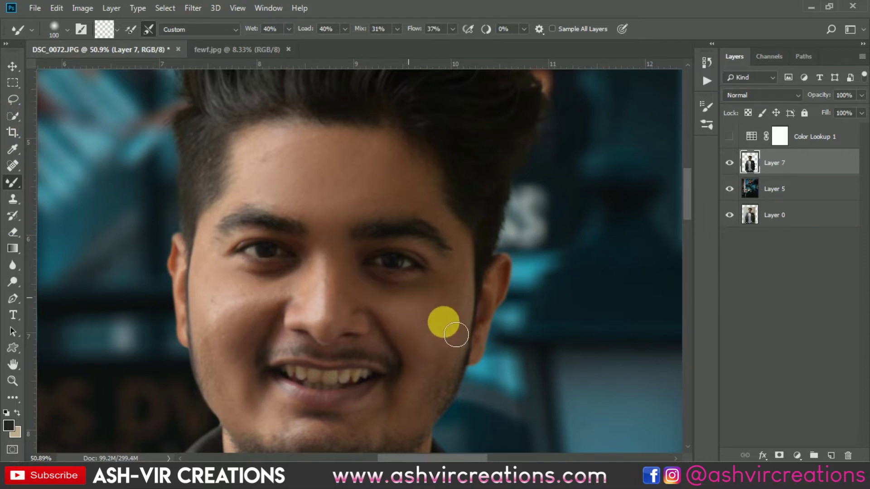
# - Smooth the skin around the nose bridge and below the inner eye corner with the 100 px Mixer Brush
pyautogui.scroll(-2, 449, 328)
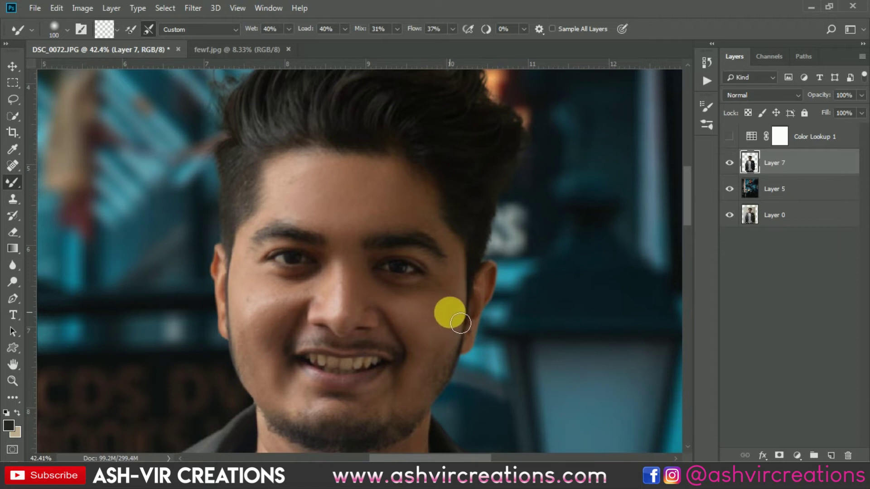
pyautogui.scroll(3, 442, 311)
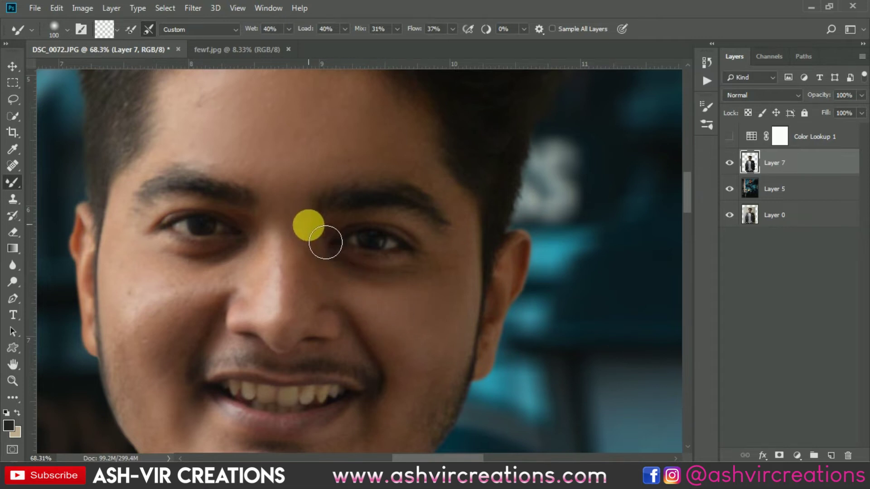
pyautogui.moveTo(325, 242)
pyautogui.mouseDown()
pyautogui.moveTo(339, 292)
pyautogui.moveTo(329, 273)
pyautogui.moveTo(325, 310)
pyautogui.moveTo(341, 296)
pyautogui.moveTo(324, 319)
pyautogui.moveTo(330, 249)
pyautogui.moveTo(322, 203)
pyautogui.moveTo(342, 246)
pyautogui.moveTo(332, 252)
pyautogui.moveTo(357, 232)
pyautogui.moveTo(524, 252)
pyautogui.moveTo(302, 299)
pyautogui.moveTo(303, 319)
pyautogui.moveTo(321, 311)
pyautogui.moveTo(382, 316)
pyautogui.moveTo(338, 287)
pyautogui.mouseUp()
pyautogui.scroll(-5, 398, 324)
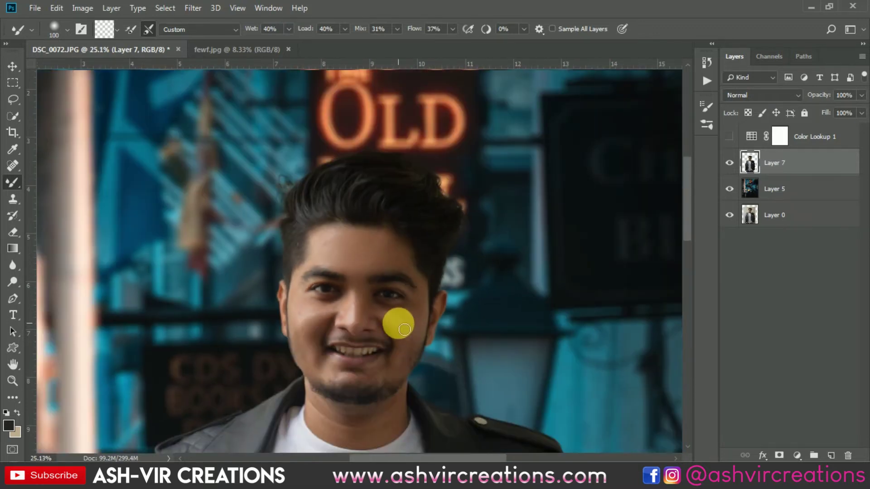
# - Blend the remaining uneven skin on the cheeks and across the forehead with the 100 px Mixer Brush
pyautogui.moveTo(405, 330)
pyautogui.mouseDown()
pyautogui.moveTo(376, 316)
pyautogui.moveTo(341, 320)
pyautogui.mouseUp()
pyautogui.scroll(4, 340, 308)
pyautogui.moveTo(337, 282)
pyautogui.mouseDown()
pyautogui.moveTo(336, 300)
pyautogui.moveTo(356, 303)
pyautogui.moveTo(286, 311)
pyautogui.moveTo(332, 312)
pyautogui.moveTo(297, 344)
pyautogui.moveTo(314, 302)
pyautogui.moveTo(348, 331)
pyautogui.mouseUp()
pyautogui.scroll(-3, 314, 302)
pyautogui.scroll(3, 326, 222)
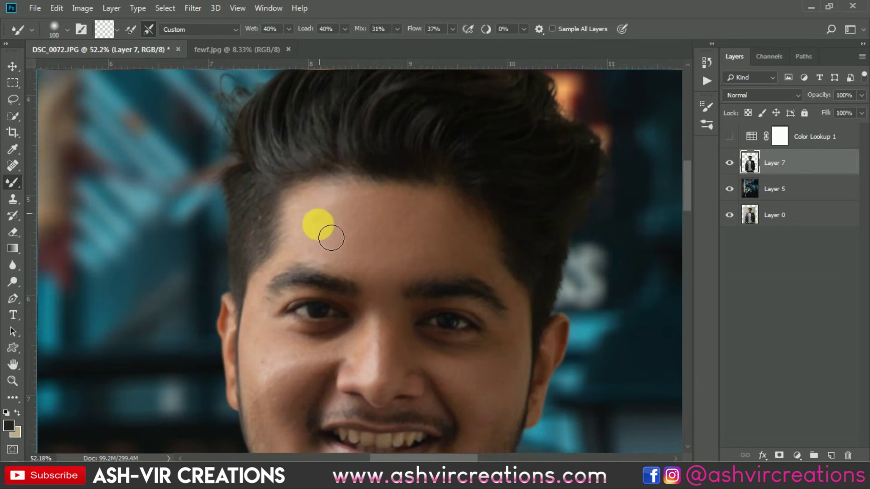
pyautogui.moveTo(331, 237)
pyautogui.mouseDown()
pyautogui.moveTo(340, 258)
pyautogui.moveTo(352, 222)
pyautogui.moveTo(452, 262)
pyautogui.moveTo(442, 253)
pyautogui.mouseUp()
pyautogui.scroll(-4, 442, 252)
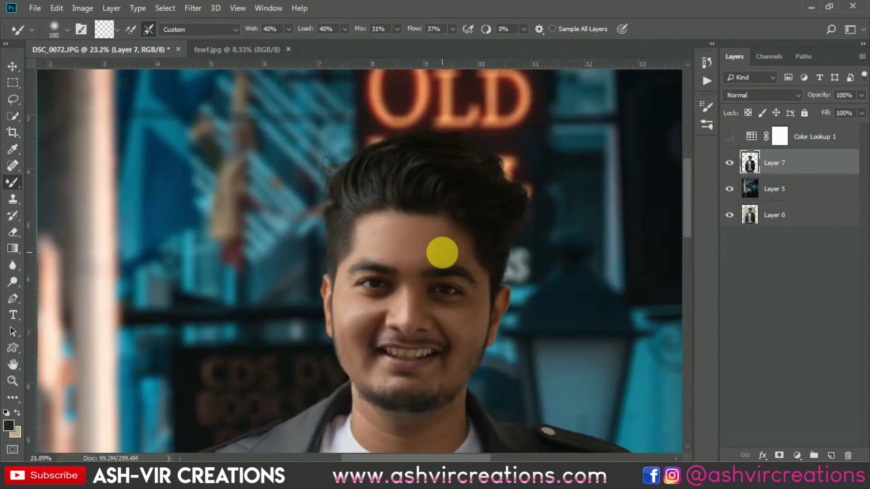
# - Show the Color Lookup 1 layer again and switch to the Move tool
pyautogui.scroll(-2, 442, 252)
pyautogui.click(729, 137)
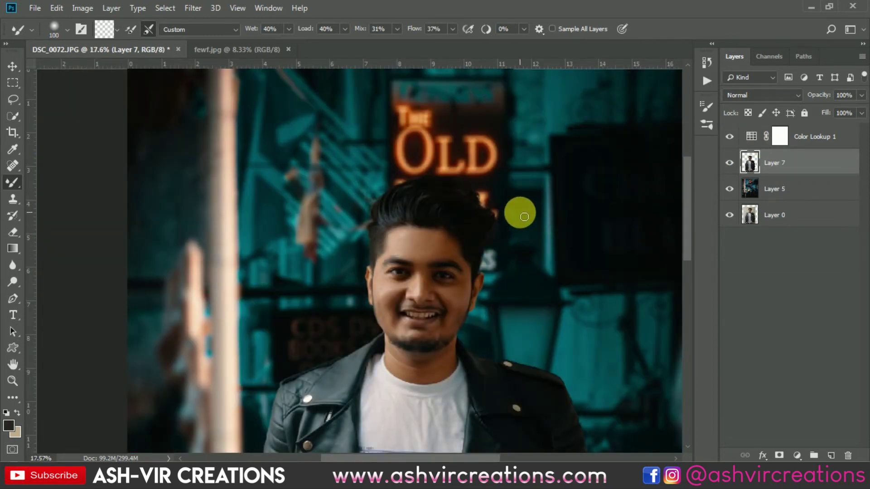
pyautogui.press('v')
pyautogui.scroll(-2, 480, 231)
pyautogui.scroll(-2, 427, 218)
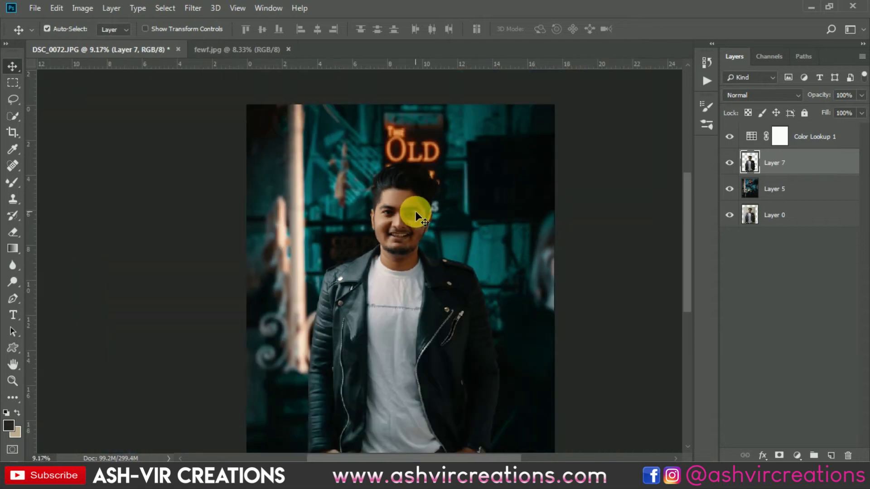
# - Brighten the man's face and neck on Layer 7 with the Dodge tool at 600 px, Midtones range and 23% exposure
pyautogui.scroll(8, 421, 213)
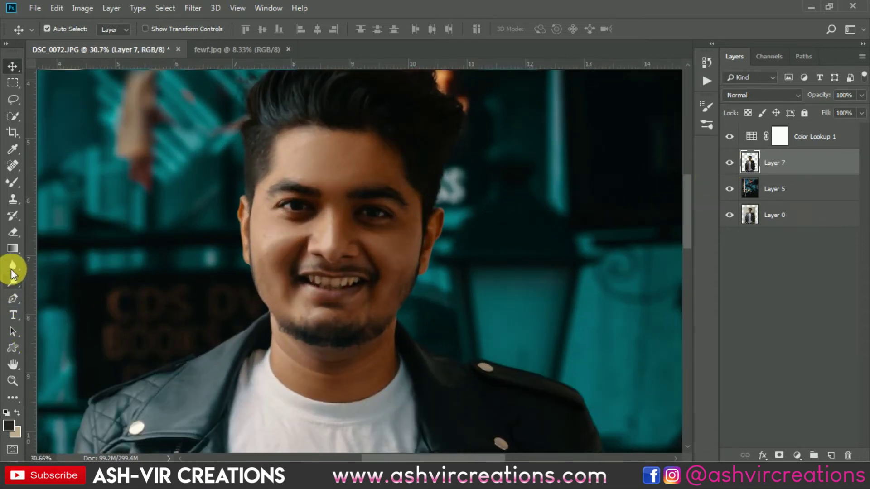
pyautogui.moveTo(12, 276); pyautogui.dragTo(54, 281)
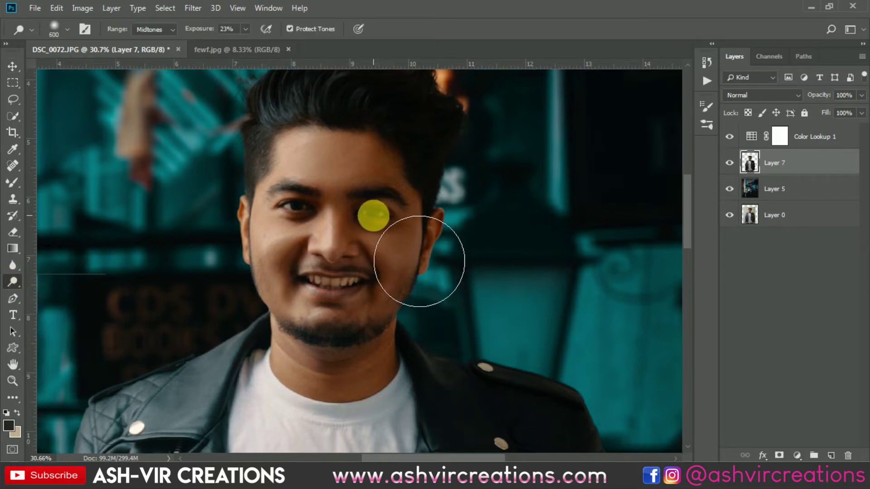
pyautogui.moveTo(419, 261)
pyautogui.mouseDown()
pyautogui.moveTo(468, 317)
pyautogui.moveTo(424, 192)
pyautogui.moveTo(389, 166)
pyautogui.moveTo(470, 260)
pyautogui.moveTo(364, 242)
pyautogui.moveTo(298, 225)
pyautogui.moveTo(287, 208)
pyautogui.moveTo(331, 257)
pyautogui.moveTo(359, 186)
pyautogui.moveTo(312, 291)
pyautogui.moveTo(340, 306)
pyautogui.moveTo(346, 295)
pyautogui.moveTo(357, 396)
pyautogui.mouseUp()
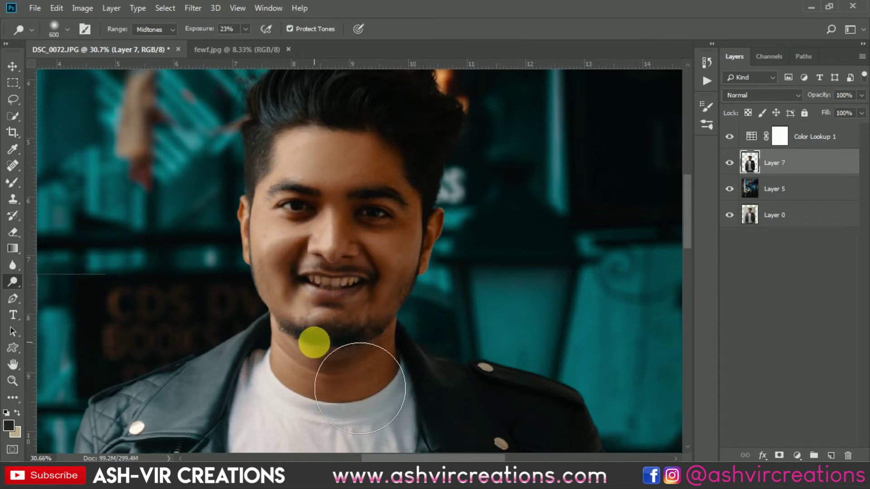
pyautogui.scroll(-4, 314, 342)
pyautogui.scroll(4, 314, 337)
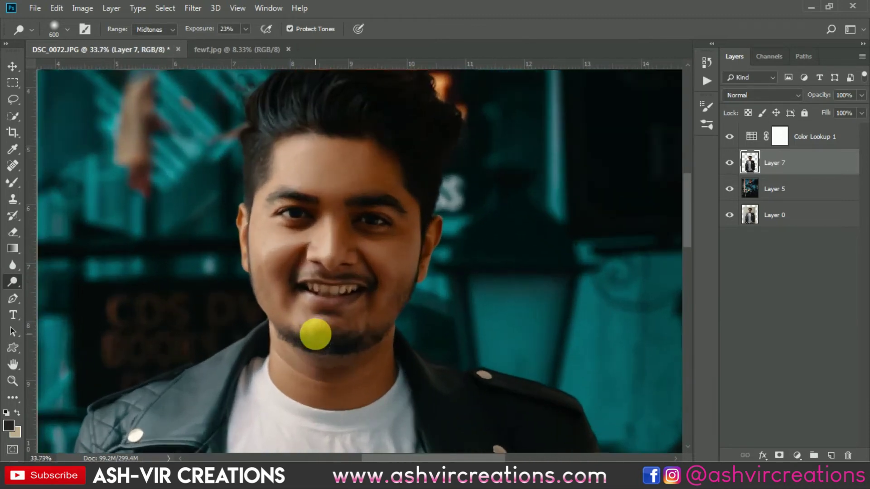
pyautogui.scroll(-5, 315, 334)
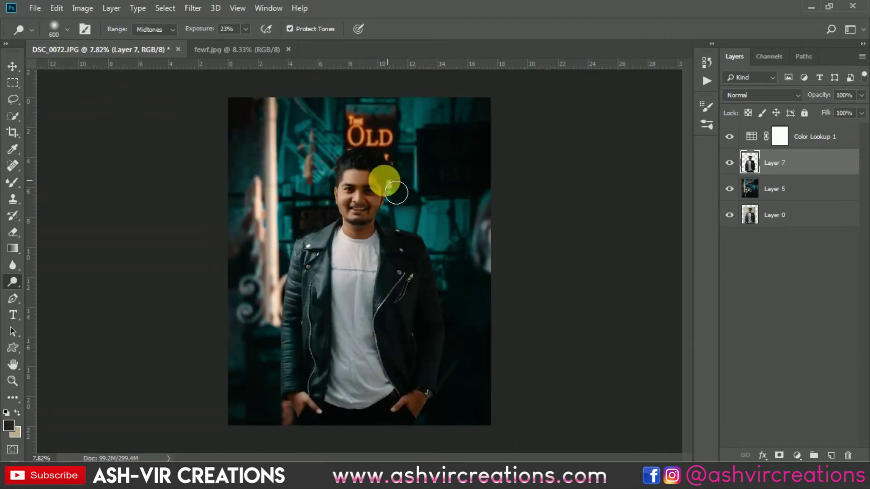
pyautogui.scroll(2, 397, 193)
pyautogui.press('v')
pyautogui.scroll(5, 395, 156)
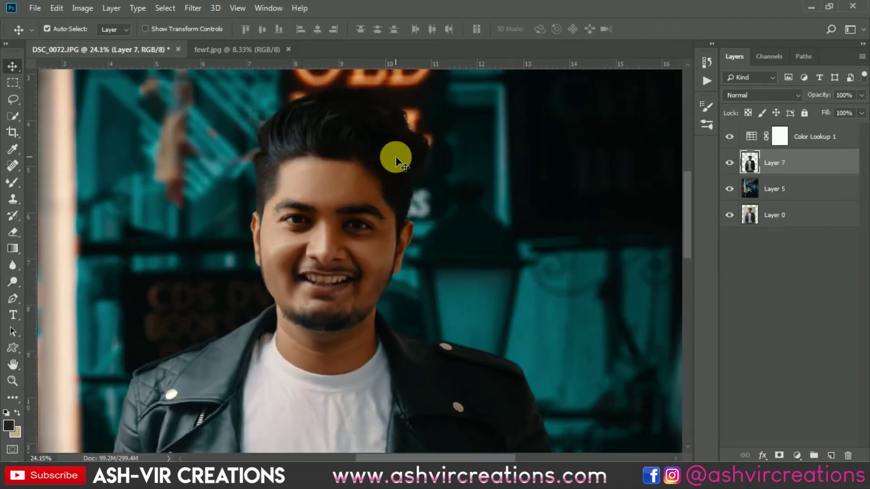
# - Hide the Color Lookup 1 layer and smooth the skin below the eye on the picture's right side with the 100 px Mixer Brush
pyautogui.scroll(1, 366, 234)
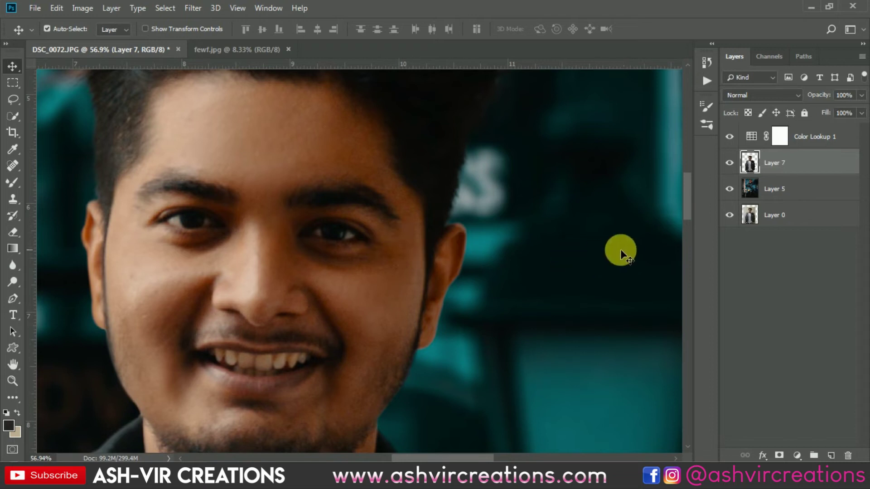
pyautogui.click(730, 137)
pyautogui.click(730, 138)
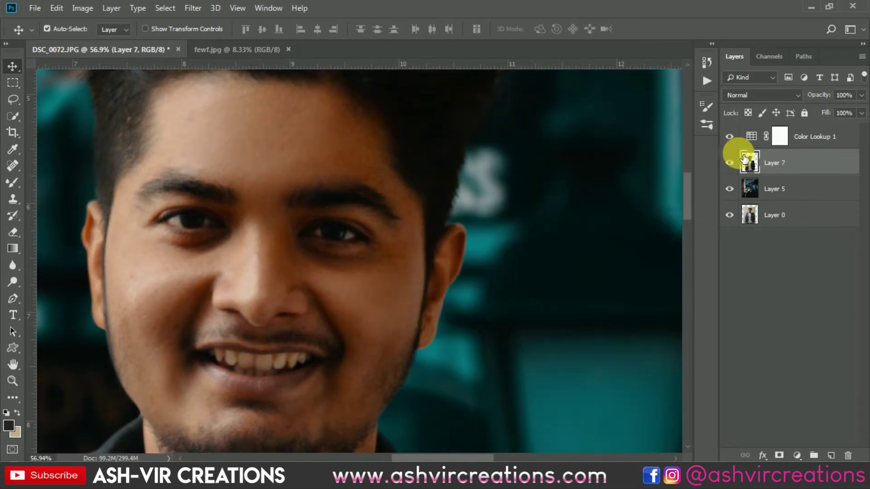
pyautogui.click(728, 136)
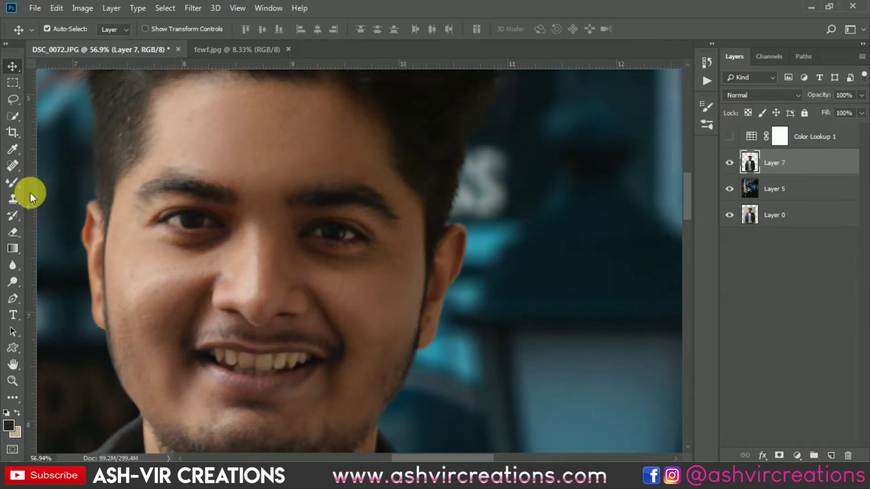
pyautogui.press('b')
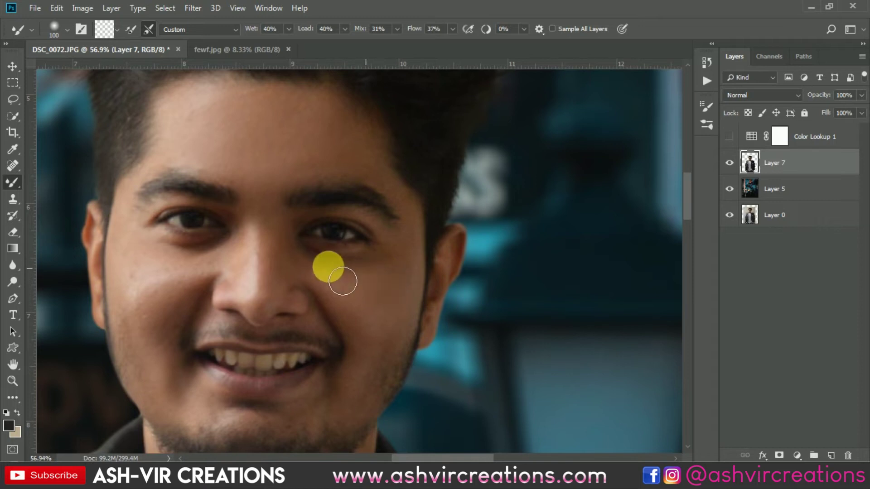
pyautogui.moveTo(342, 282)
pyautogui.mouseDown()
pyautogui.moveTo(373, 288)
pyautogui.moveTo(322, 264)
pyautogui.moveTo(380, 289)
pyautogui.moveTo(317, 262)
pyautogui.mouseUp()
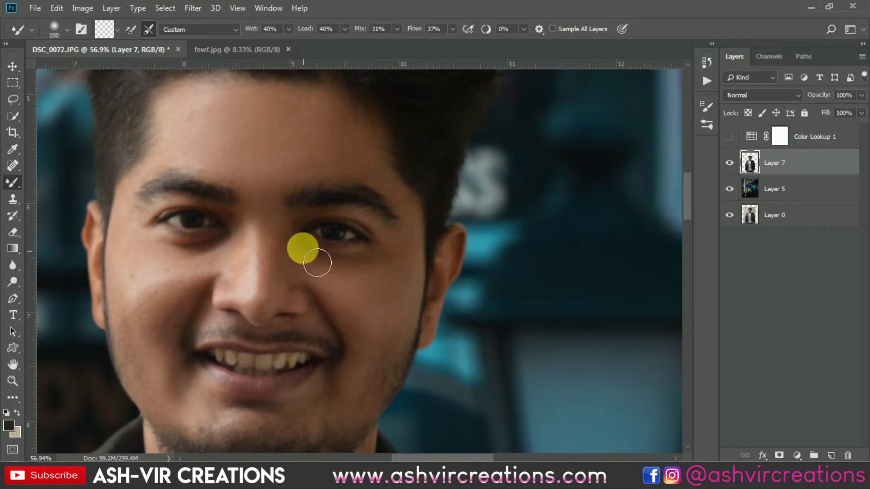
pyautogui.scroll(1, 421, 285)
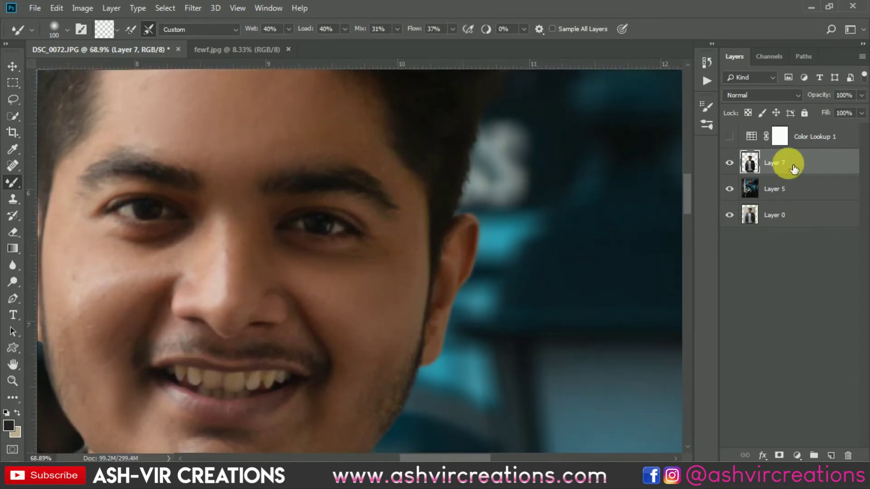
# - Turn the Color Lookup 1 grade back on and return to the Move tool with the whole picture in view
pyautogui.click(729, 136)
pyautogui.scroll(-2, 335, 240)
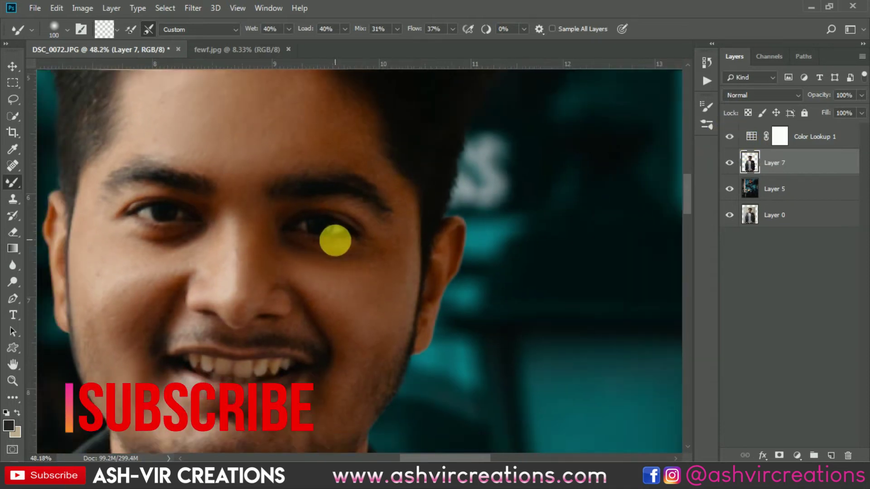
pyautogui.scroll(-3, 335, 240)
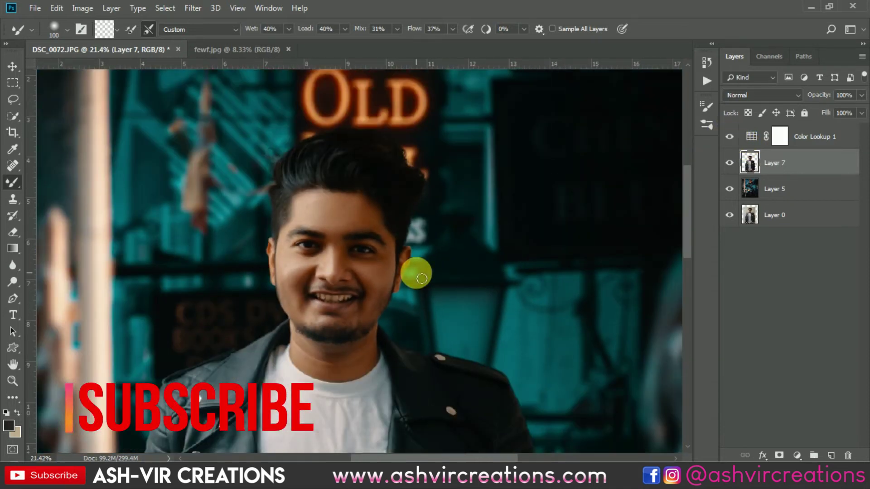
pyautogui.scroll(-3, 421, 276)
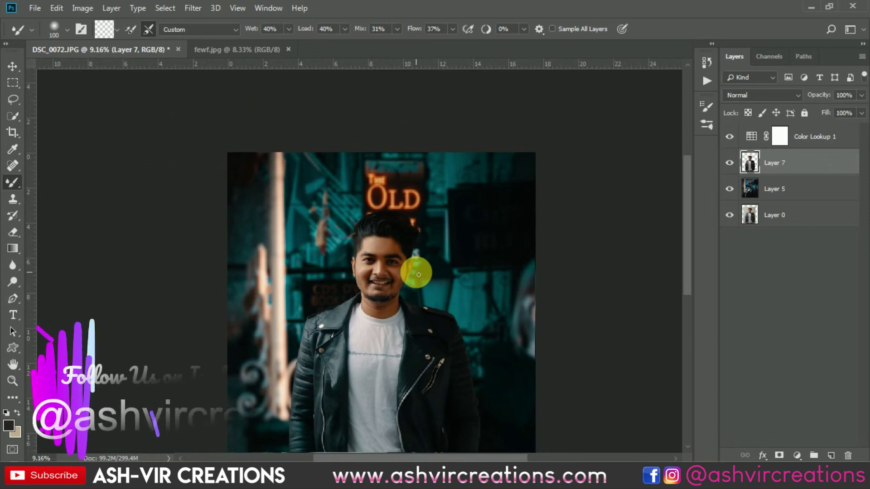
pyautogui.press('v')
pyautogui.scroll(1, 416, 277)
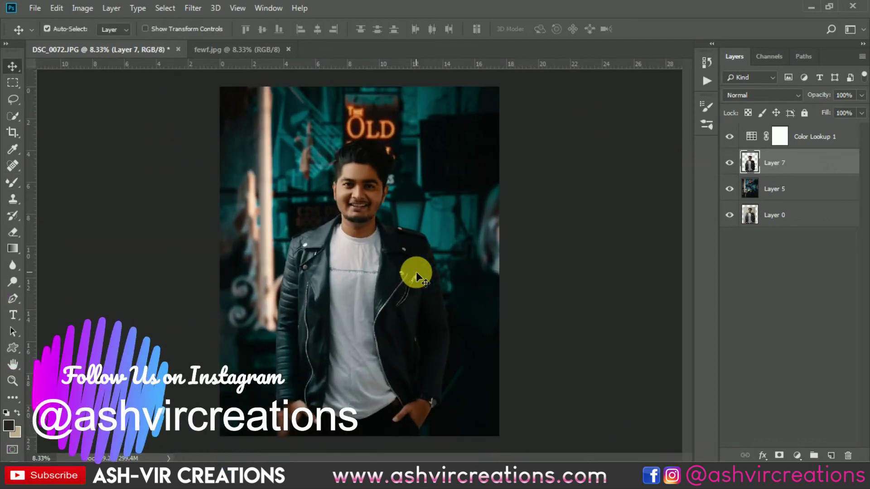
# - Duplicate Layer 7 and place the copy above the Color Lookup 1 layer
pyautogui.click(777, 185)
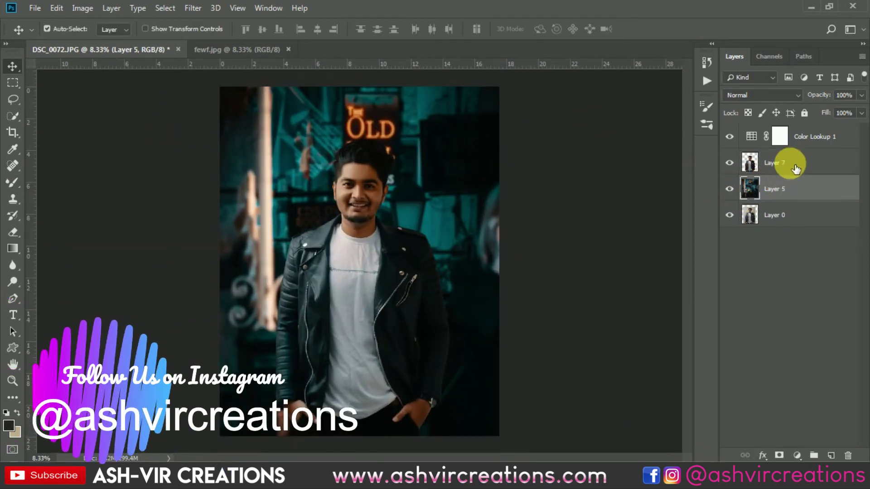
pyautogui.click(767, 166)
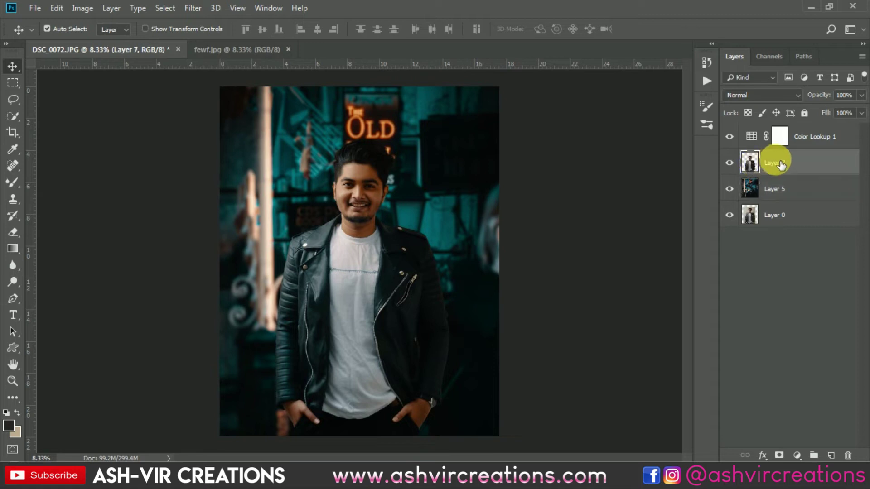
pyautogui.rightClick(779, 165)
pyautogui.click(654, 65)
pyautogui.click(552, 127)
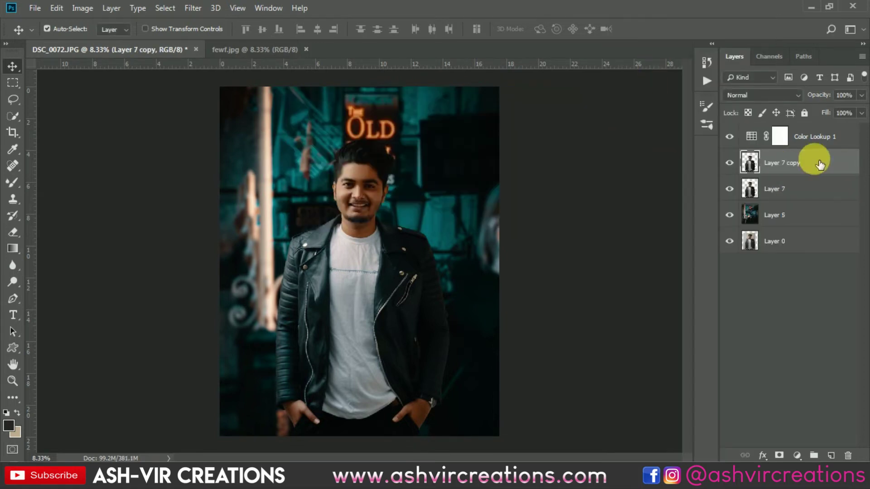
pyautogui.moveTo(799, 162); pyautogui.dragTo(797, 129)
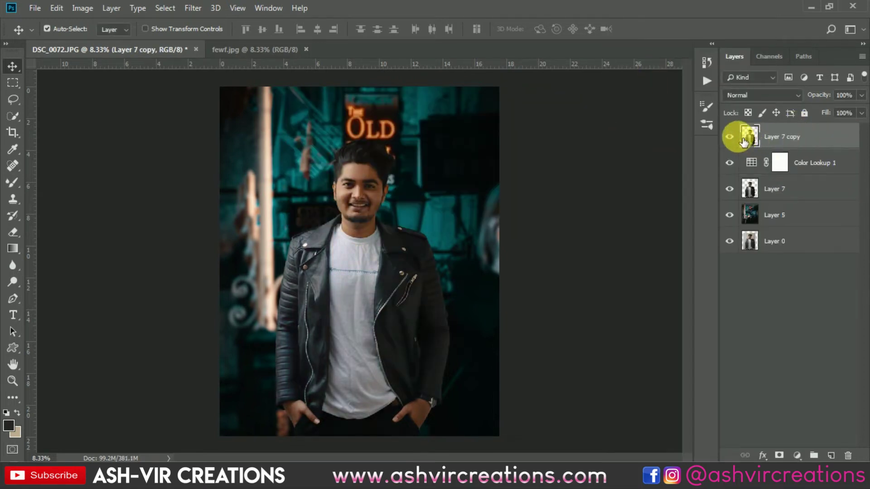
# - Hide Layer 7 copy and merge the Color Lookup 1, Layer 7 and Layer 5 layers into one
pyautogui.click(730, 137)
pyautogui.click(800, 166)
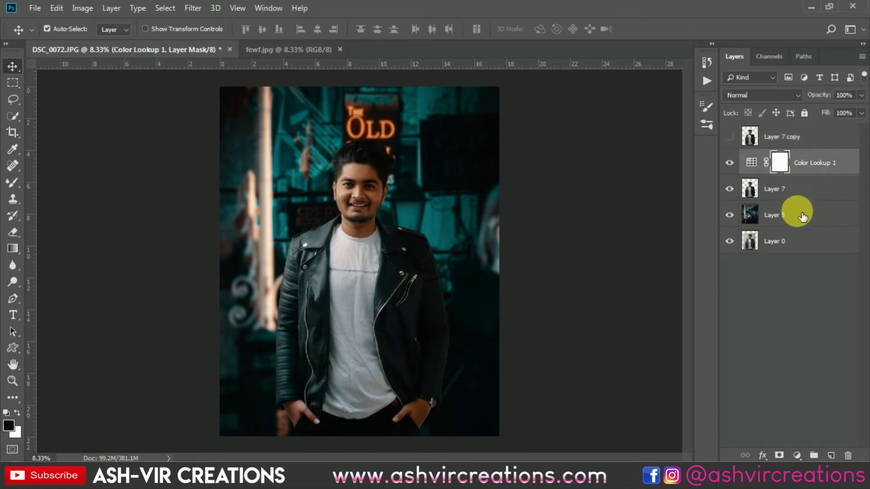
pyautogui.keyDown('shift'); pyautogui.click(802, 217); pyautogui.keyUp('shift')
pyautogui.rightClick(797, 211)
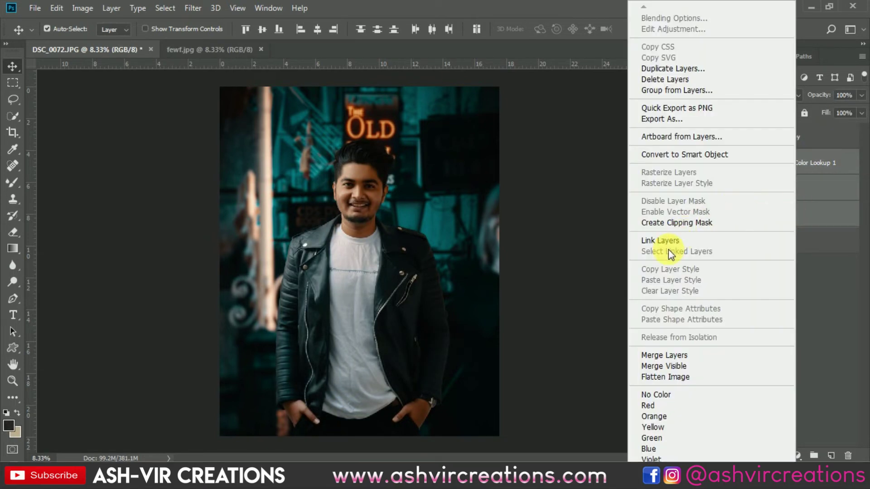
pyautogui.click(657, 355)
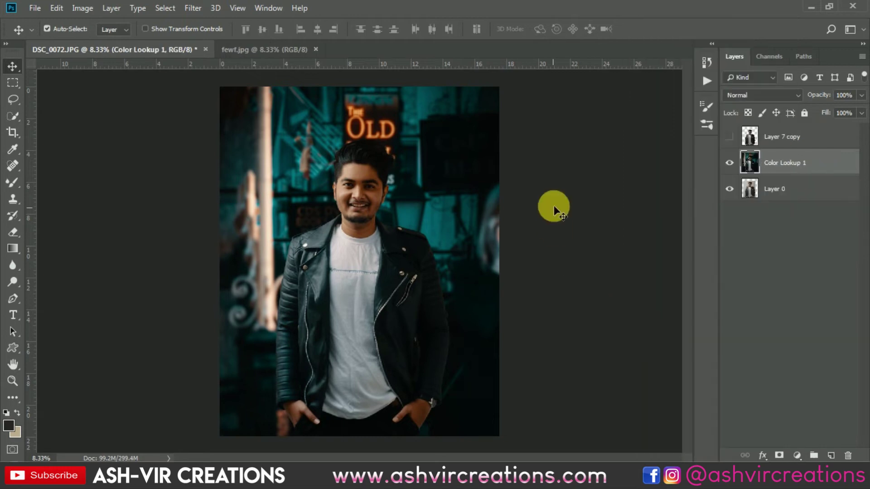
pyautogui.click(755, 164)
pyautogui.click(542, 199)
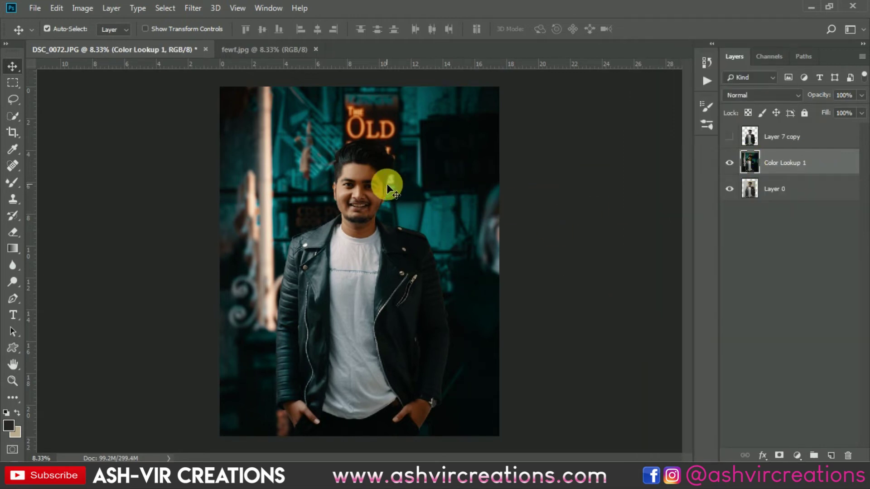
# - Inspect the merged picture up close and compare it with the original Layer 0 by toggling the merged layer's visibility
pyautogui.scroll(5, 383, 180)
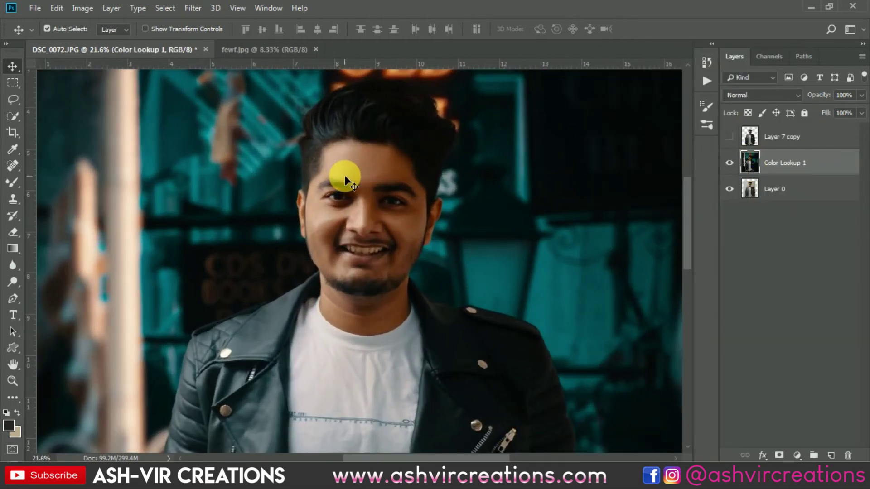
pyautogui.scroll(2, 355, 232)
pyautogui.scroll(-3, 368, 234)
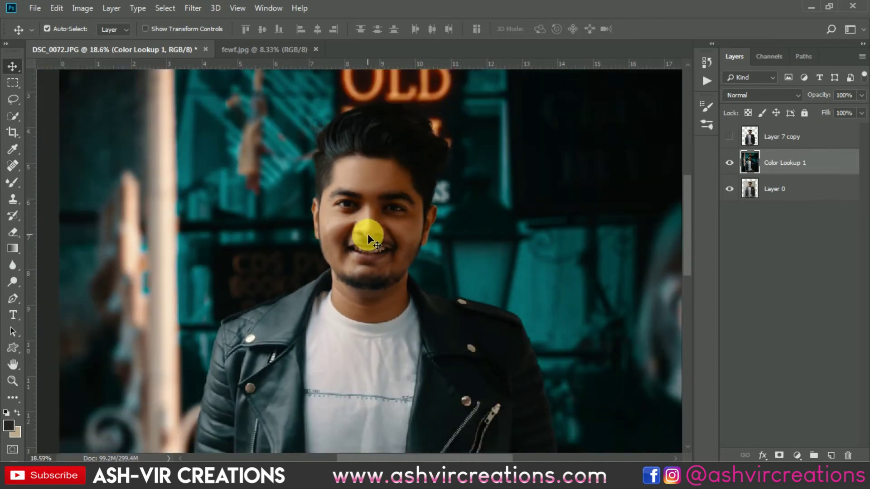
pyautogui.scroll(-3, 368, 234)
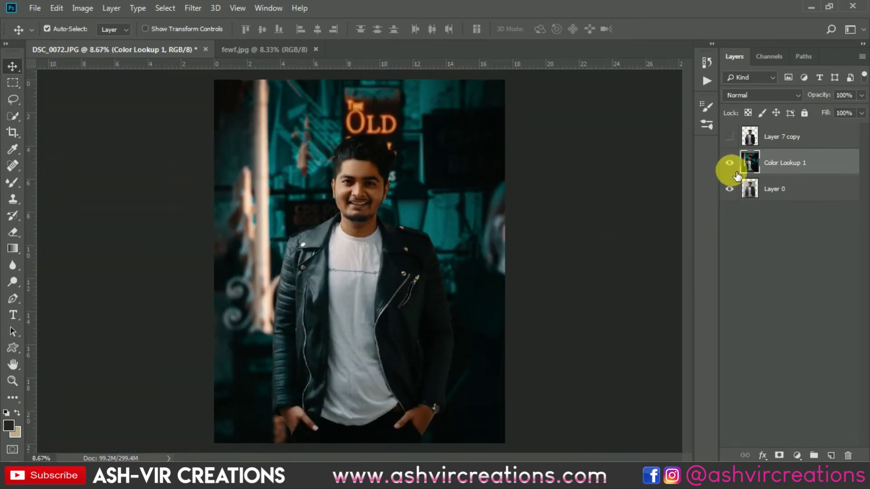
pyautogui.click(729, 163)
pyautogui.click(730, 164)
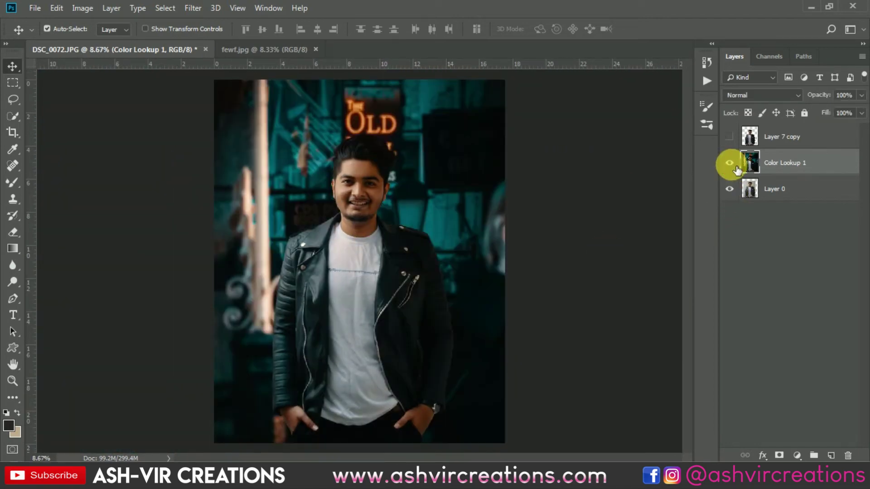
pyautogui.click(734, 164)
pyautogui.click(735, 165)
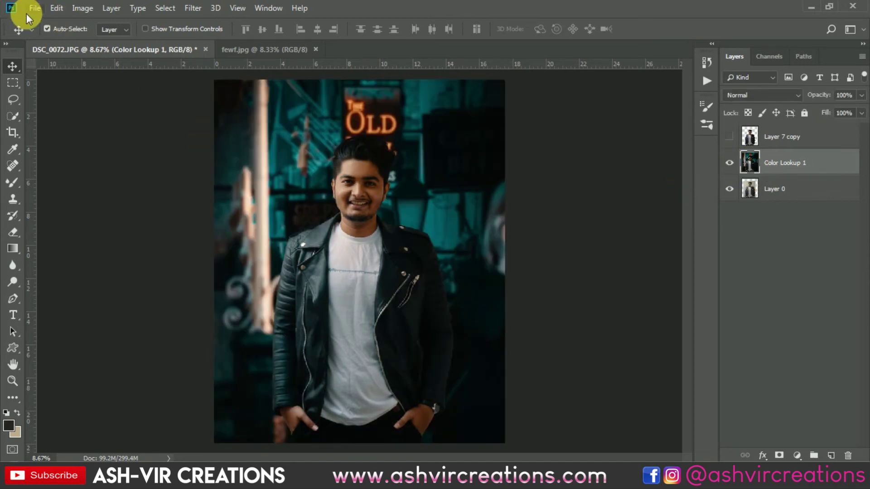
# - Save the picture to the Desktop in JPEG format under the file name "a"
pyautogui.click(26, 9)
pyautogui.click(167, 148)
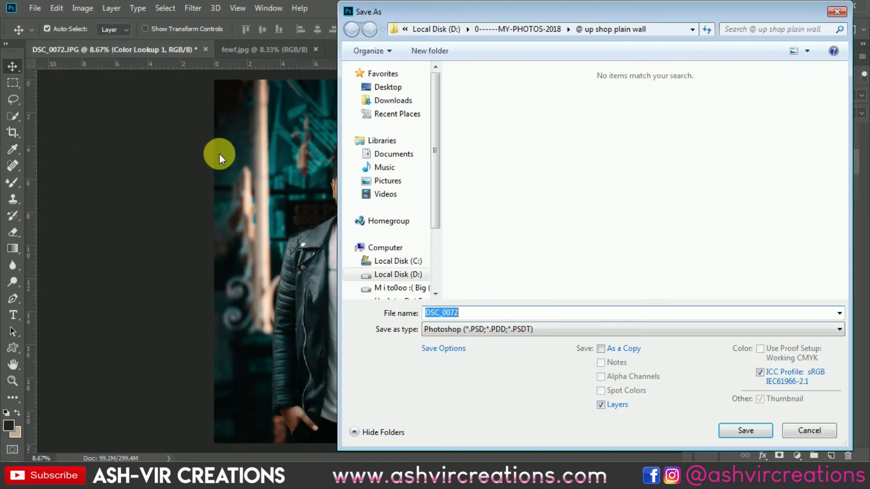
pyautogui.click(385, 87)
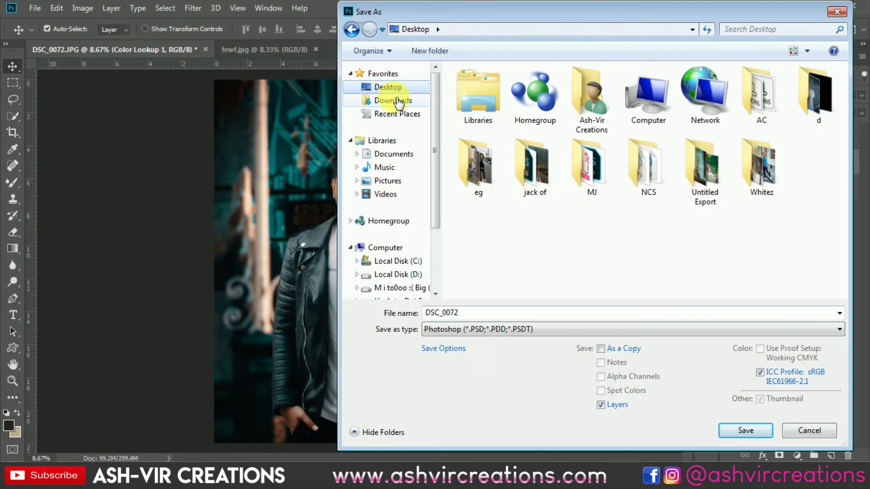
pyautogui.click(462, 332)
pyautogui.click(441, 193)
pyautogui.click(464, 315)
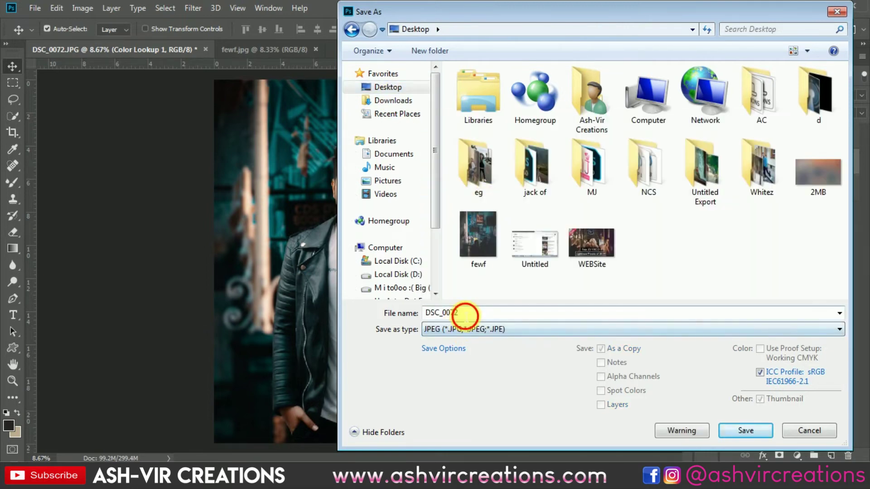
pyautogui.doubleClick(465, 313)
pyautogui.write('a')
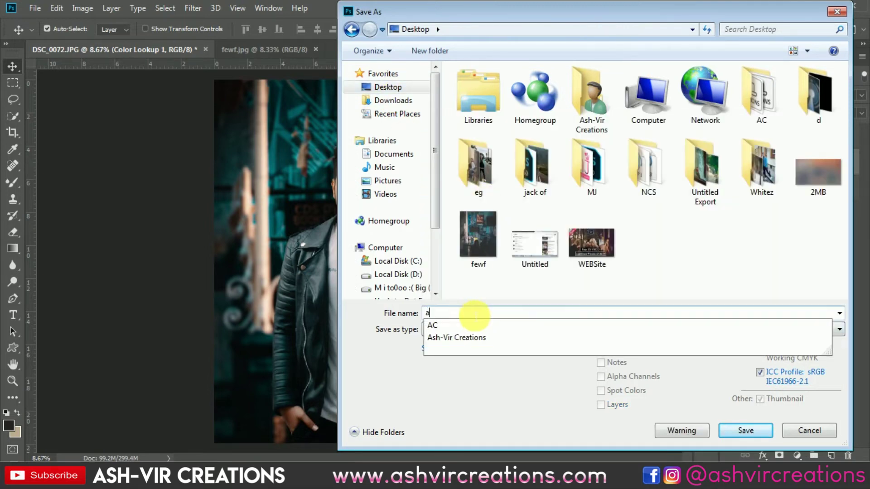
pyautogui.click(743, 430)
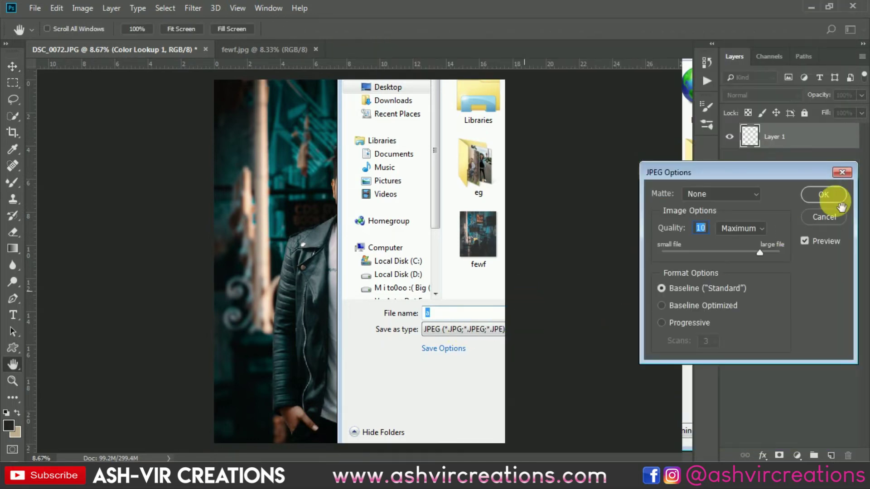
# - Set the JPEG quality to 10 with the Baseline ("Standard") format and complete the save
pyautogui.click(779, 253)
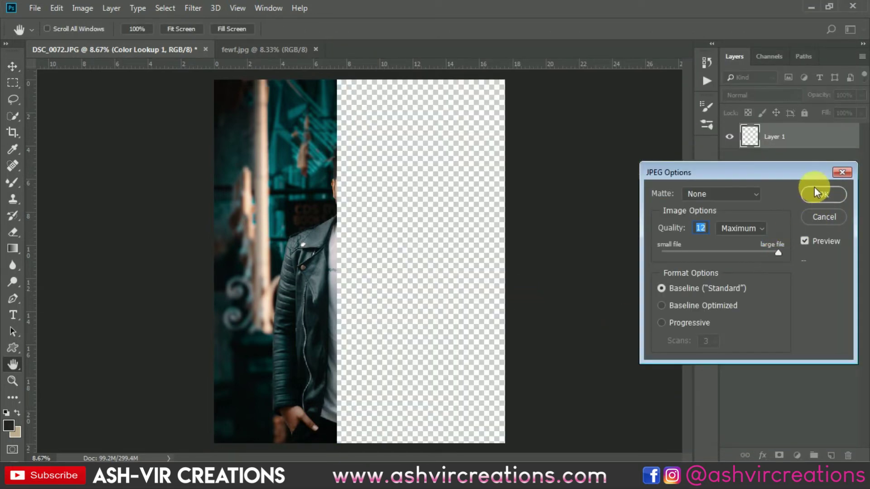
pyautogui.click(767, 253)
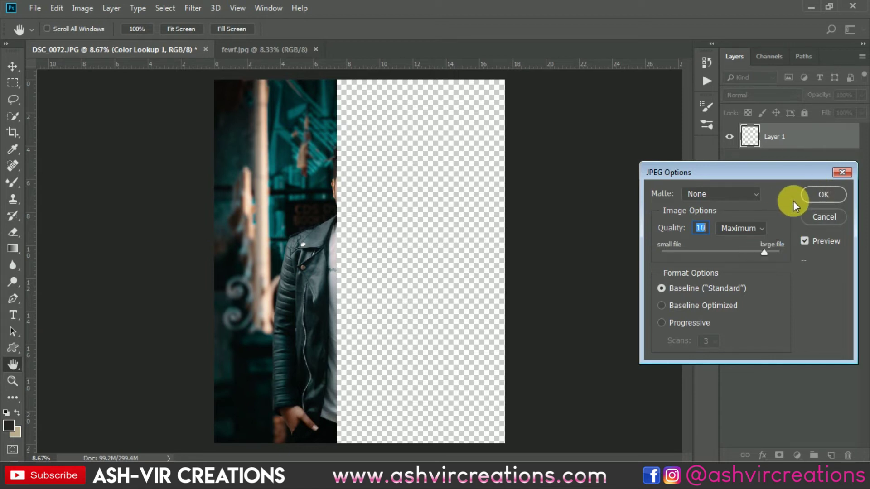
pyautogui.click(812, 195)
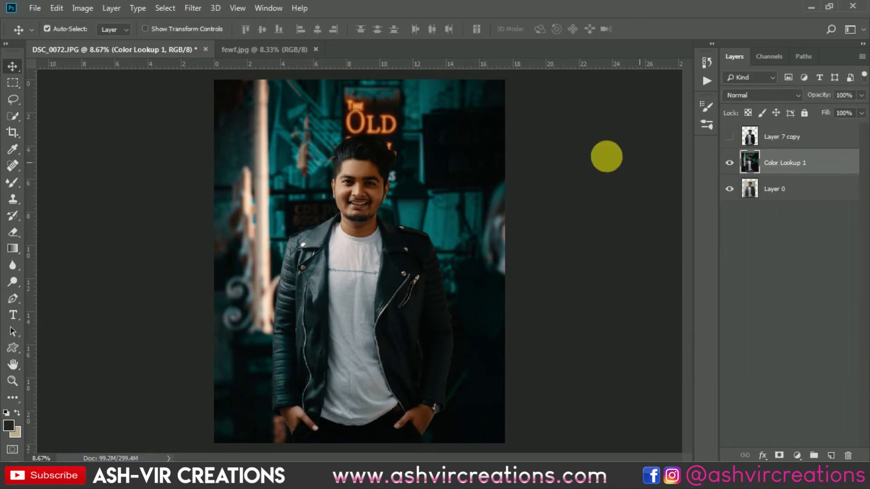
# - Duplicate the image with all its layers into a separate document under the suggested name
pyautogui.click(83, 8)
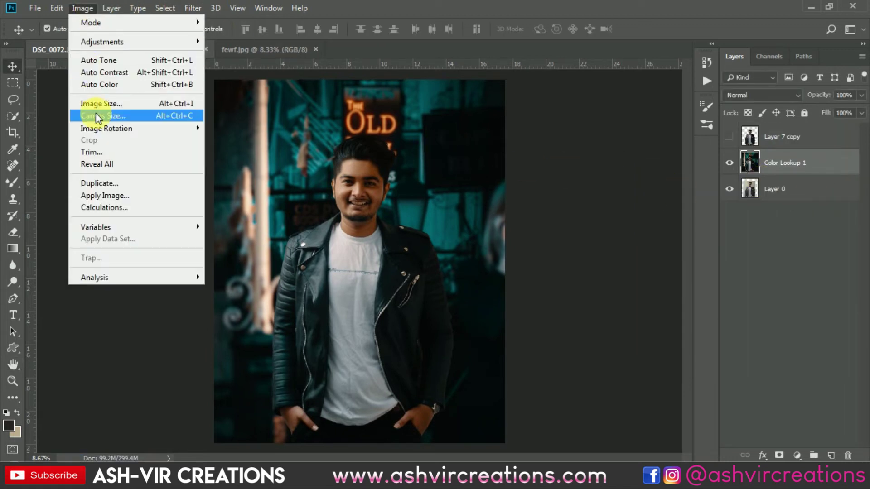
pyautogui.click(104, 183)
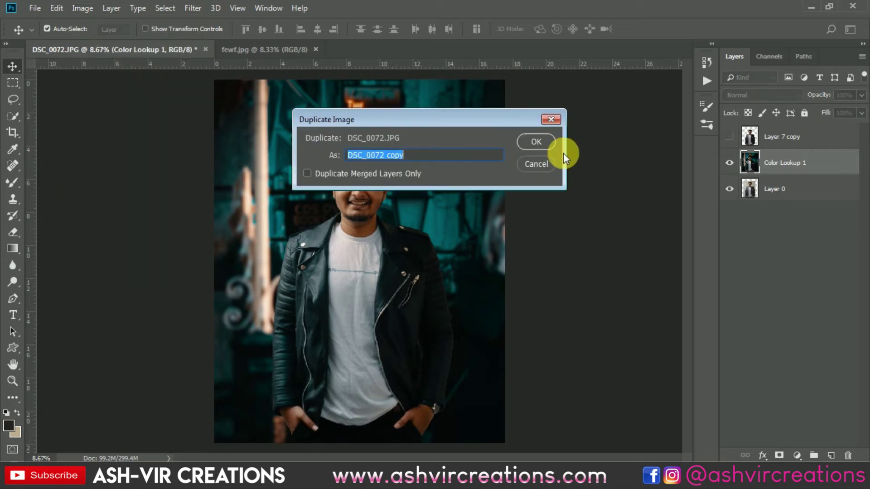
pyautogui.click(544, 141)
pyautogui.scroll(1, 478, 148)
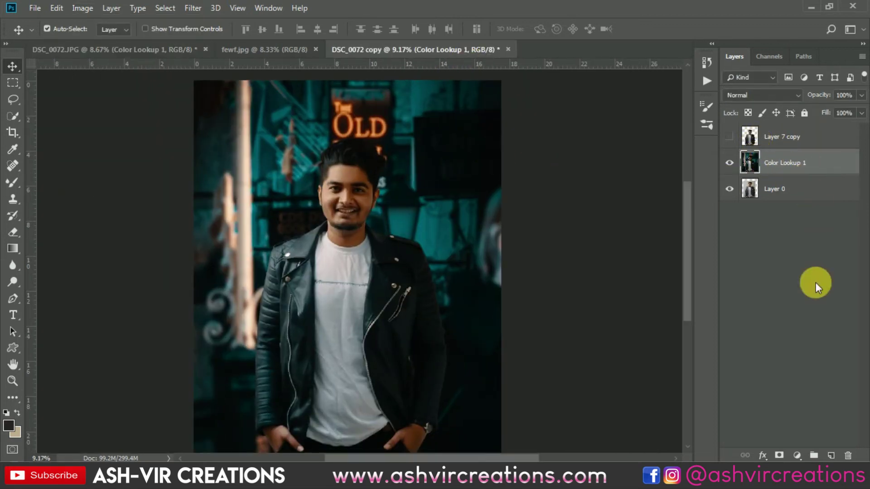
# - Add a new layer above Color Lookup 1 and fill it with a linear Black, White gradient running from top to bottom
pyautogui.click(831, 455)
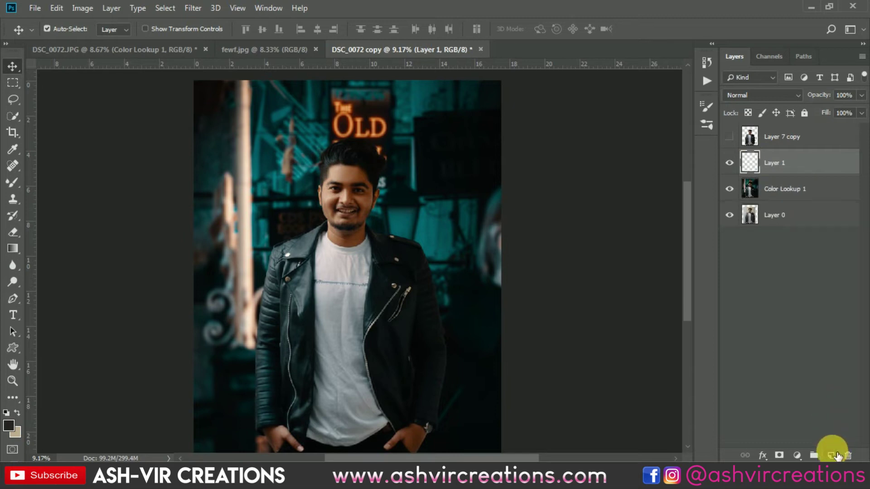
pyautogui.click(13, 248)
pyautogui.click(78, 249)
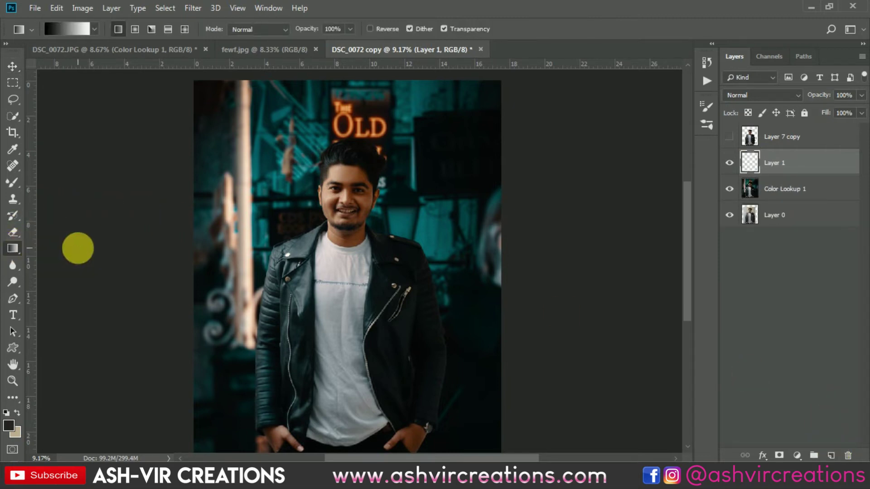
pyautogui.click(73, 30)
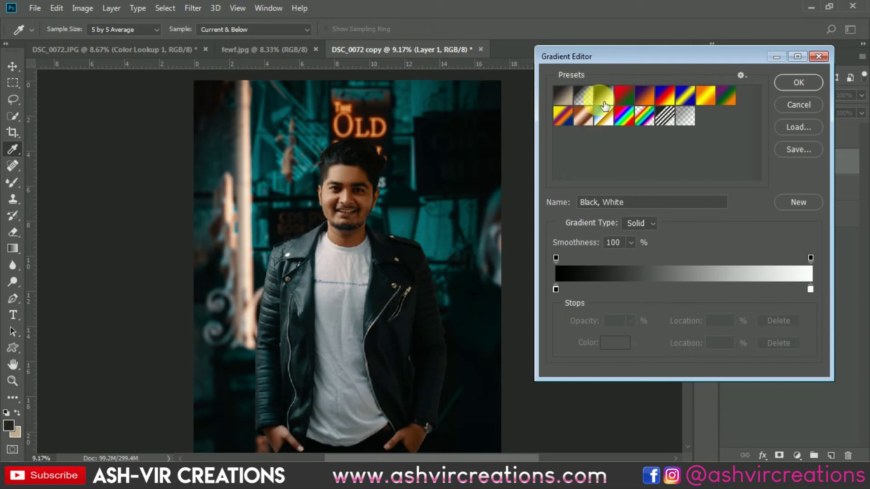
pyautogui.click(798, 82)
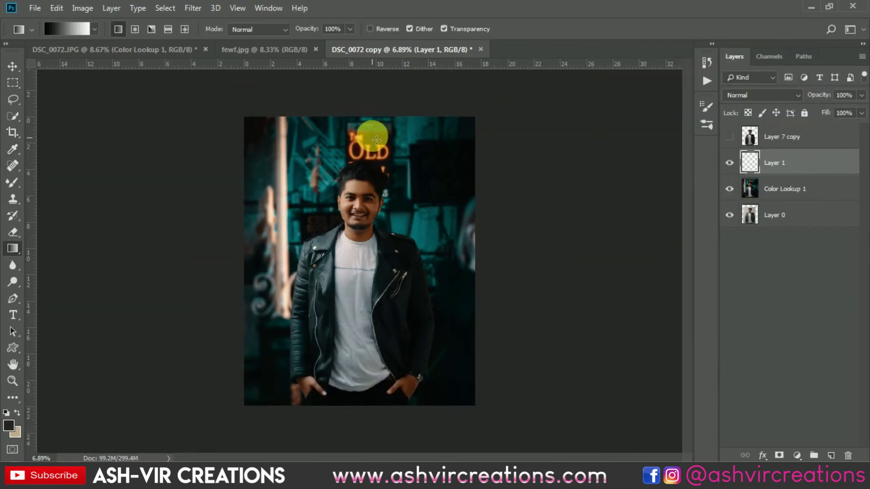
pyautogui.moveTo(364, 117); pyautogui.dragTo(363, 361)
pyautogui.scroll(-2, 366, 362)
pyautogui.scroll(-1, 344, 263)
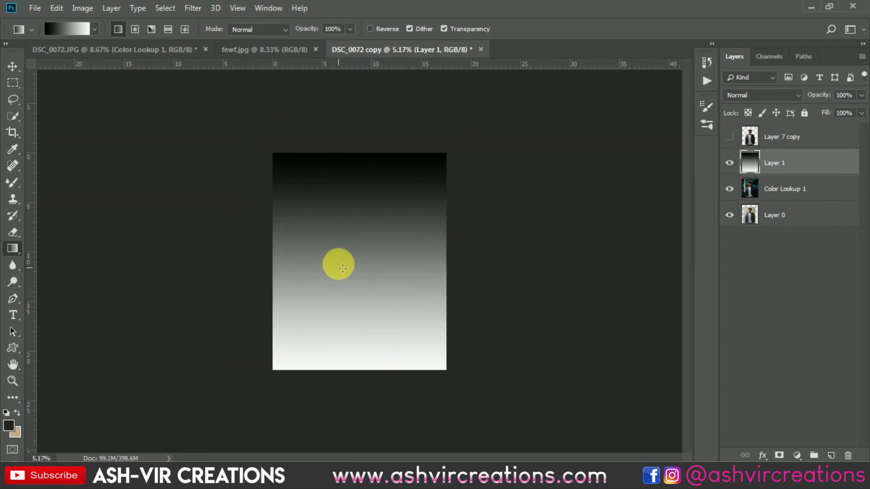
# - Stretch the gradient layer downward past the canvas to about 192% height, keeping its width and top edge
pyautogui.press('v')
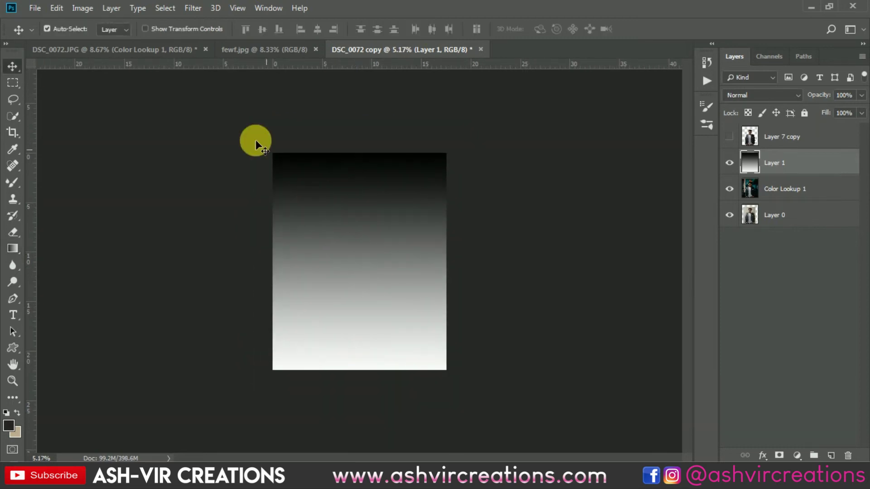
pyautogui.click(58, 10)
pyautogui.click(130, 273)
pyautogui.scroll(-4, 359, 261)
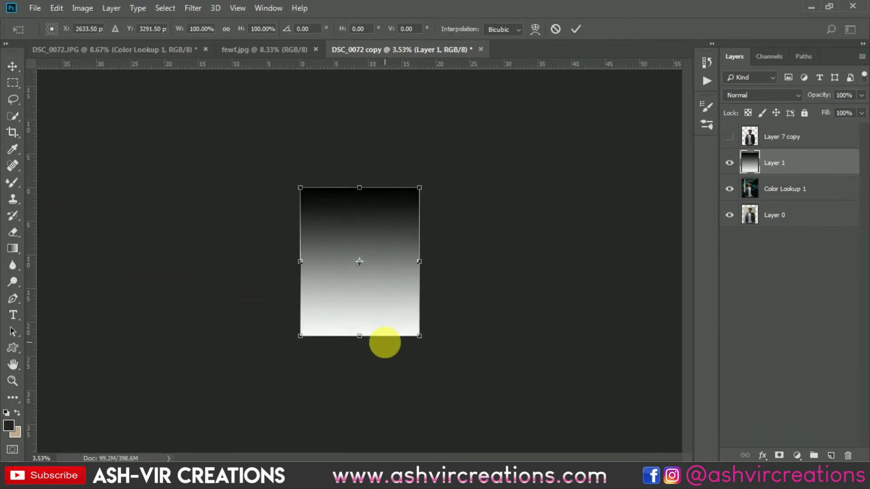
pyautogui.moveTo(362, 337); pyautogui.dragTo(360, 464)
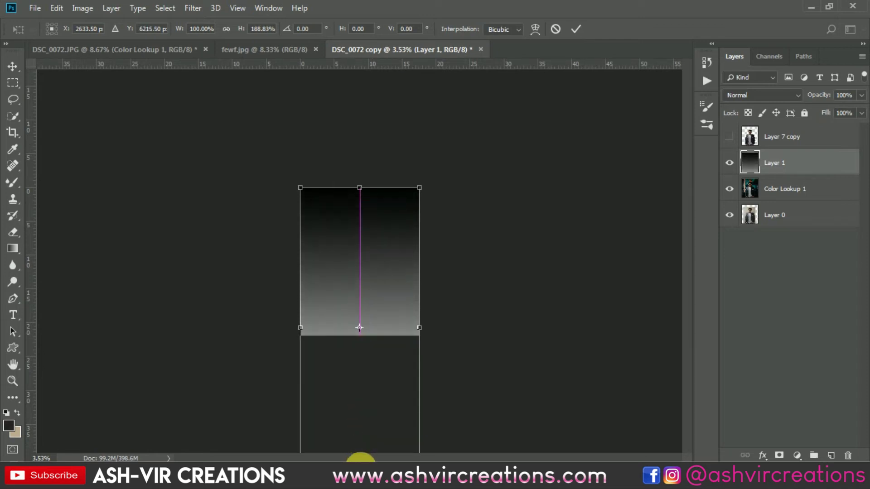
pyautogui.press('Return')
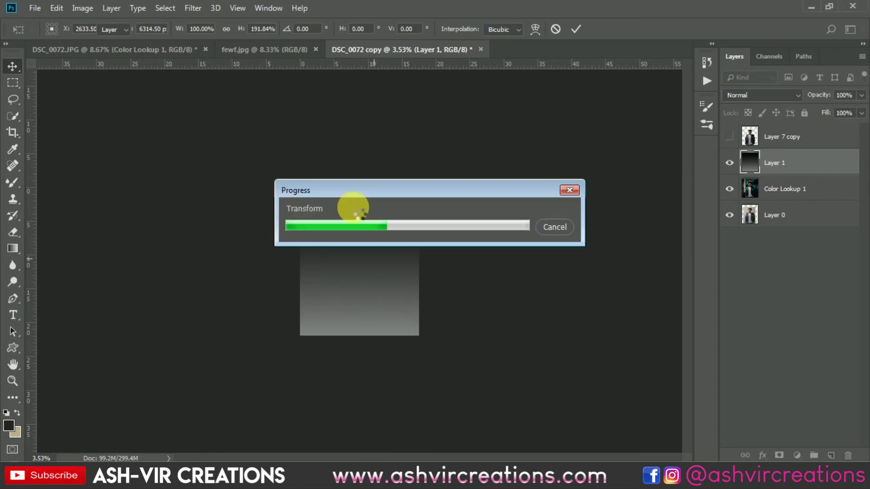
pyautogui.scroll(5, 352, 208)
pyautogui.scroll(-2, 353, 206)
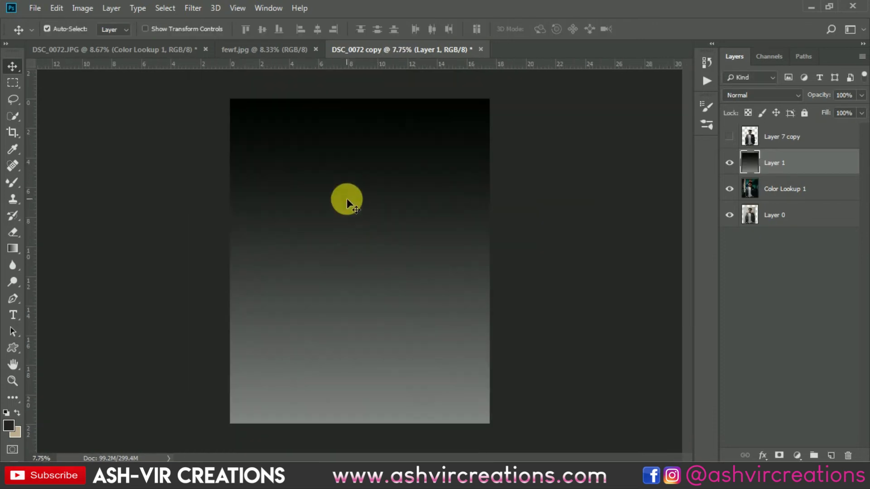
# - Smooth the gradient layer by reapplying the last Box Blur and adding a Gaussian Blur with a 1.6 pixel radius
pyautogui.click(195, 8)
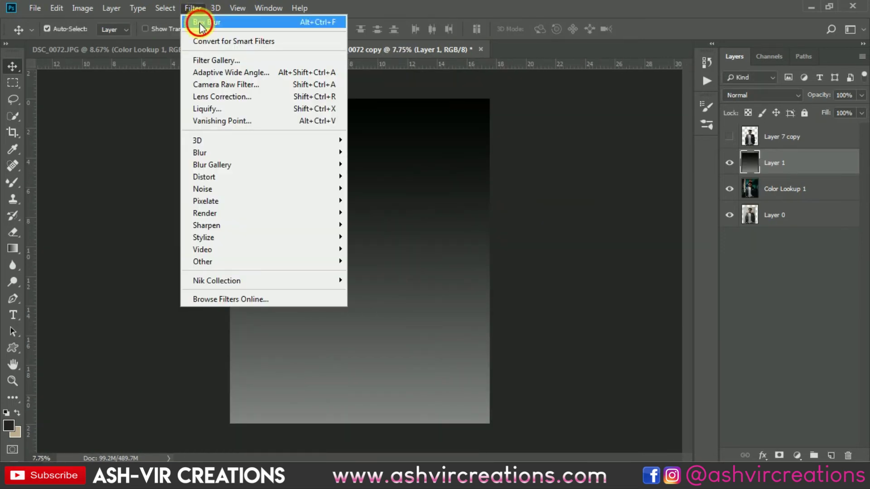
pyautogui.click(204, 22)
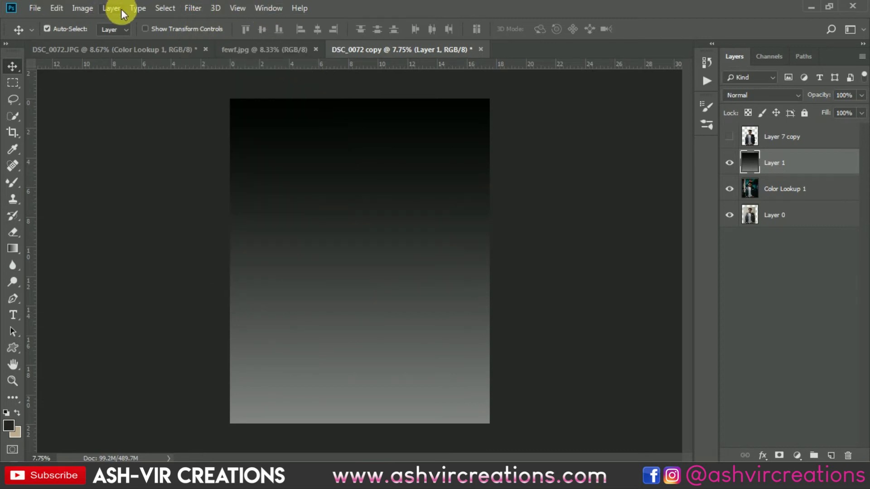
pyautogui.click(193, 8)
pyautogui.moveTo(199, 153)
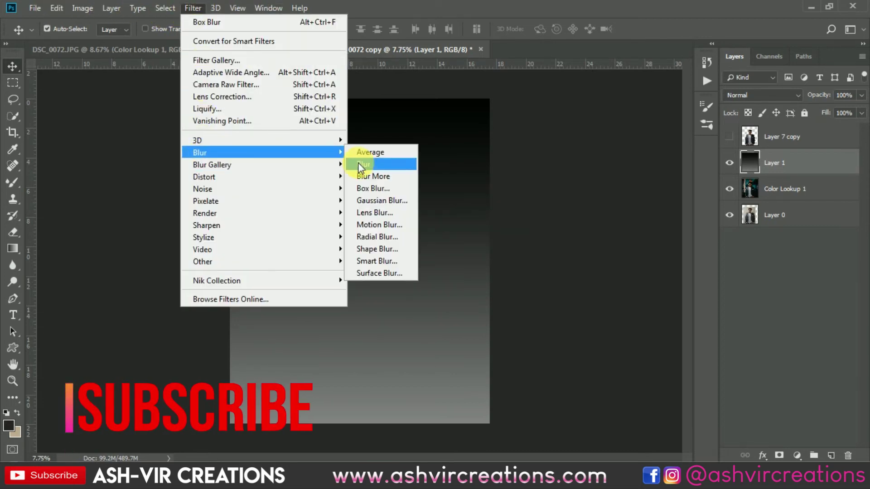
pyautogui.click(384, 201)
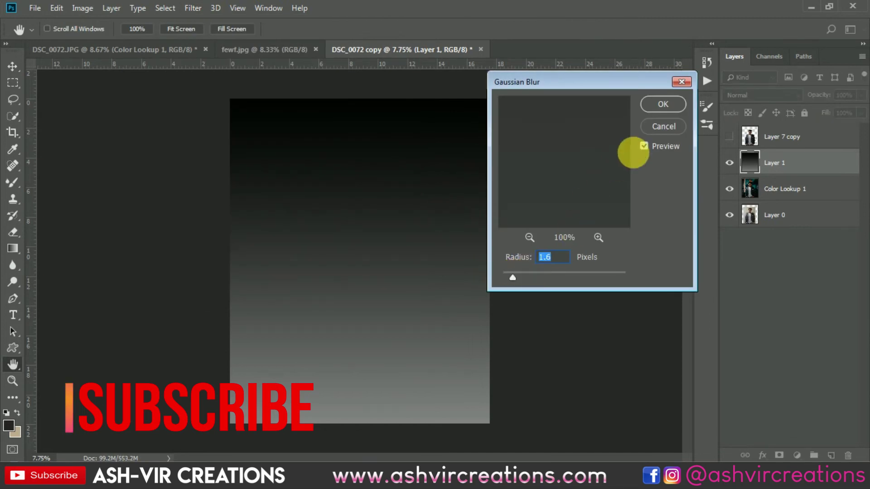
pyautogui.click(661, 104)
pyautogui.scroll(1, 383, 216)
pyautogui.scroll(-1, 384, 216)
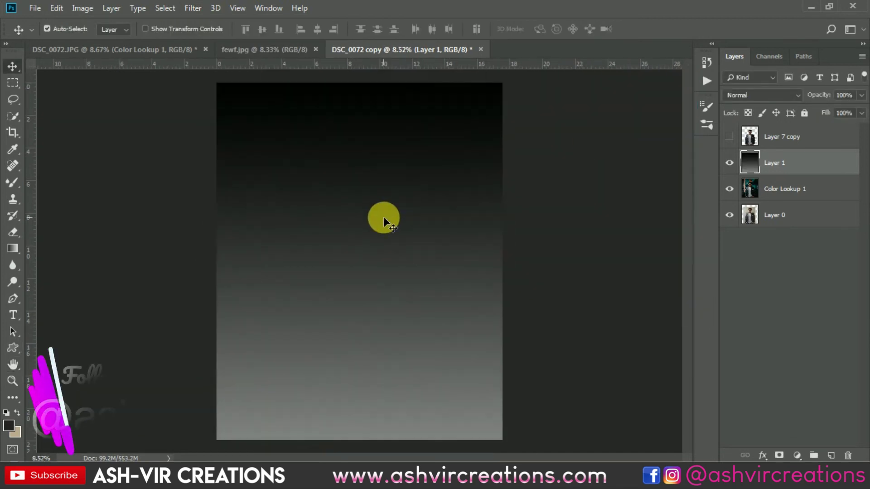
# - Load the man's outline from Layer 7 copy as a selection, leaving that layer hidden
pyautogui.click(728, 136)
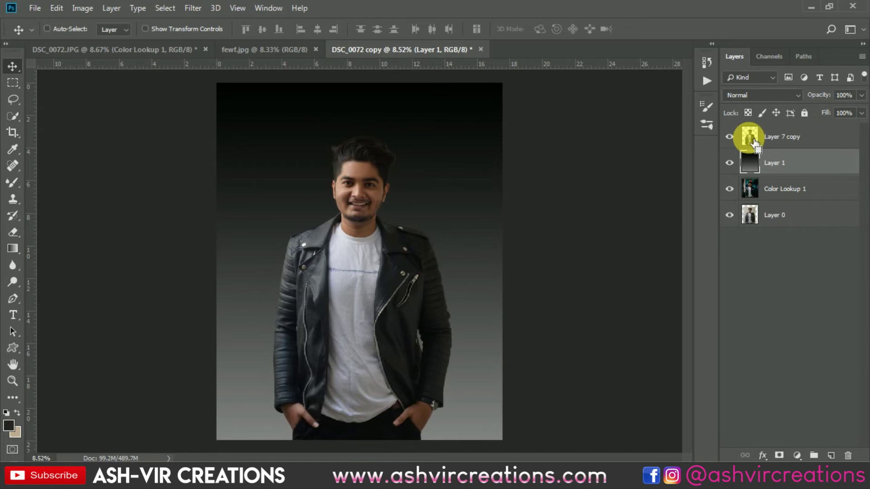
pyautogui.keyDown('ctrl'); pyautogui.click(750, 138); pyautogui.keyUp('ctrl')
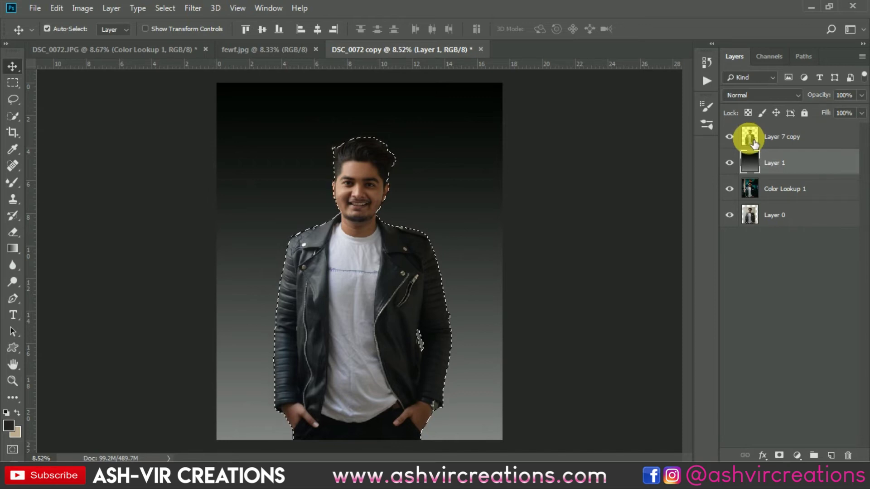
pyautogui.click(729, 137)
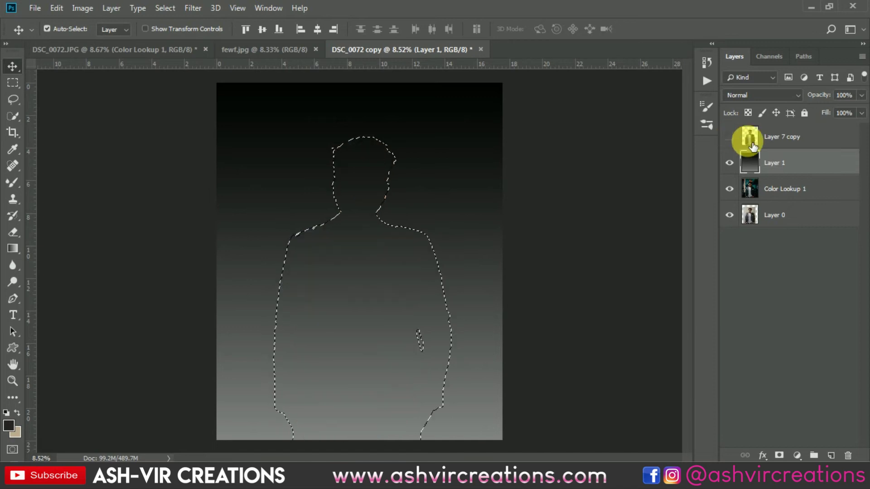
# - Add a new layer above the gradient and fill the man-shaped selection with light grey d1d1d1 using the Paint Bucket
pyautogui.click(831, 455)
pyautogui.moveTo(12, 248); pyautogui.dragTo(67, 262)
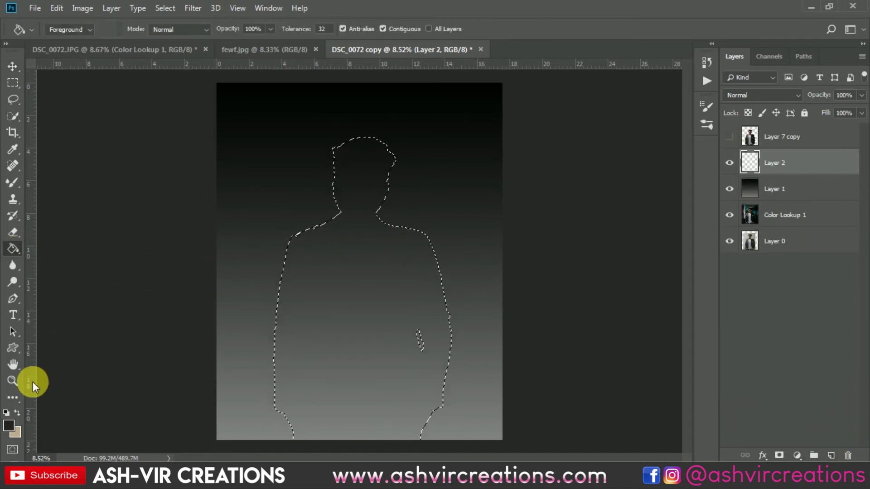
pyautogui.click(9, 428)
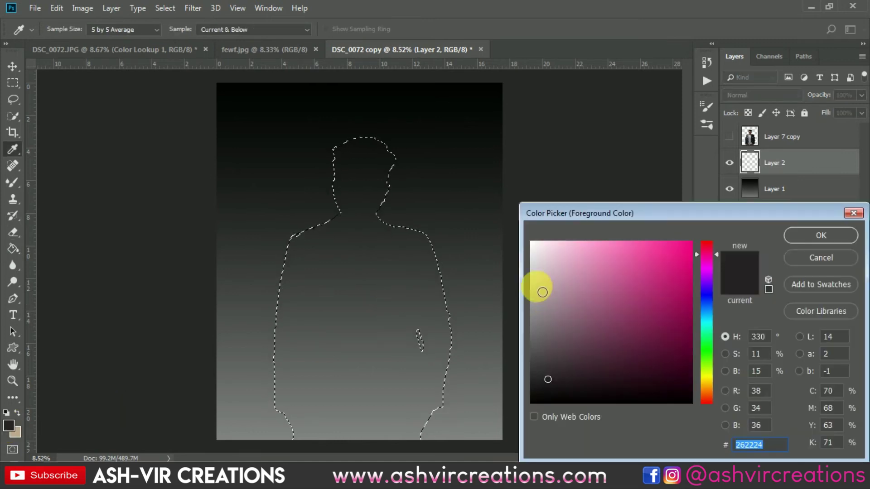
pyautogui.moveTo(539, 281); pyautogui.dragTo(531, 272)
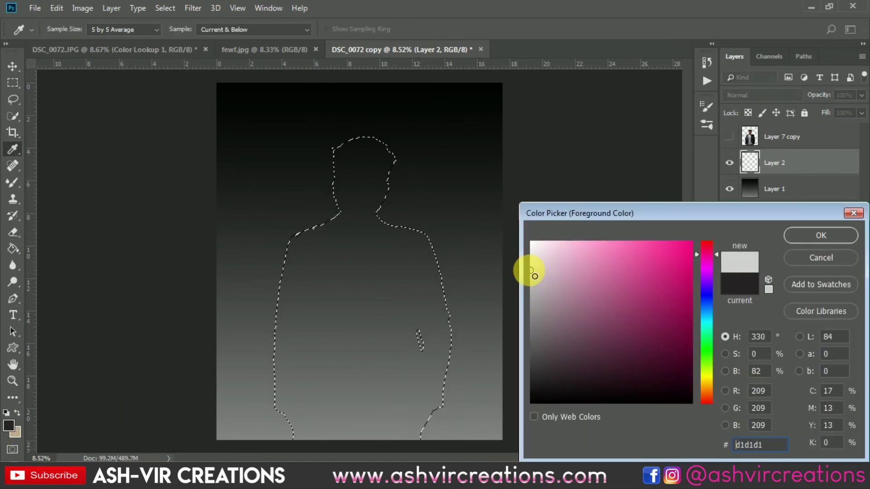
pyautogui.click(795, 236)
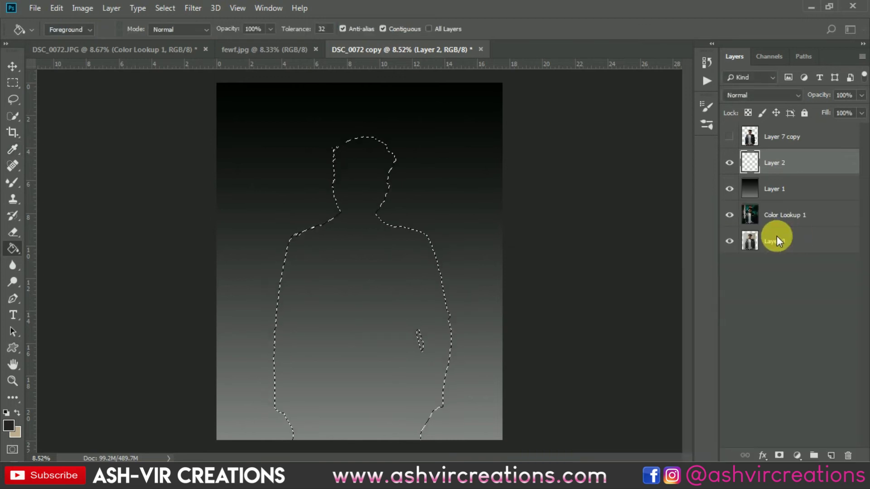
pyautogui.click(380, 307)
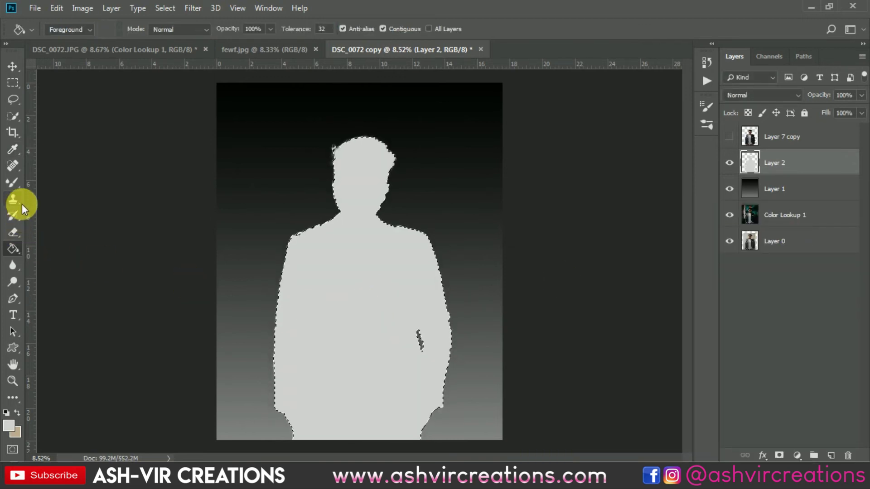
# - Paint the silhouette's head and shoulders lighter grey dfdedf with a soft 1457 px brush, and clear the selection
pyautogui.click(13, 183)
pyautogui.click(68, 178)
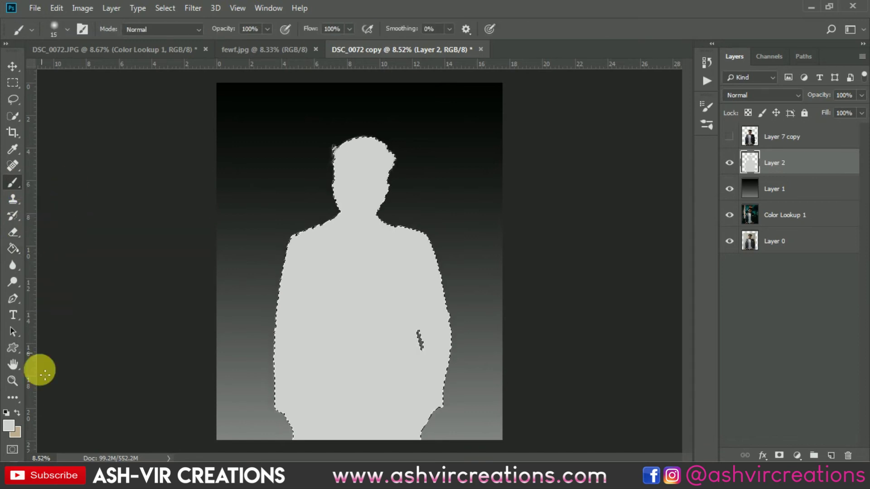
pyautogui.click(12, 425)
pyautogui.click(536, 267)
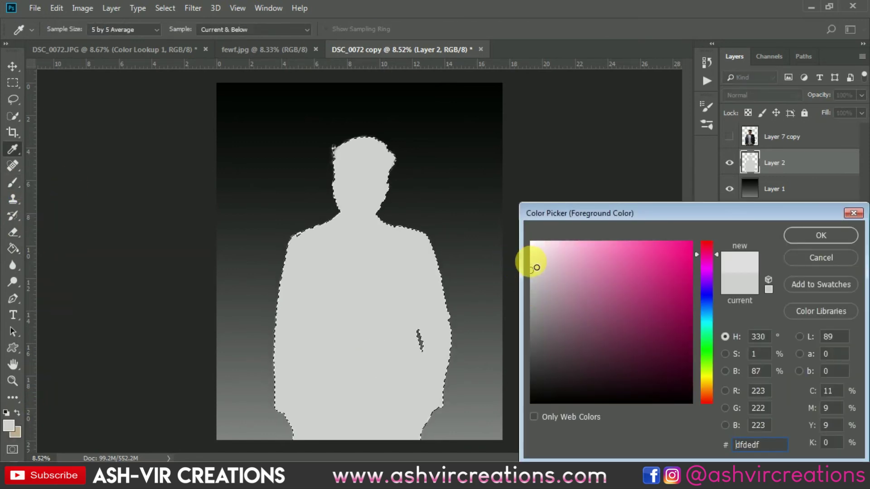
pyautogui.click(821, 235)
pyautogui.rightClick(363, 271)
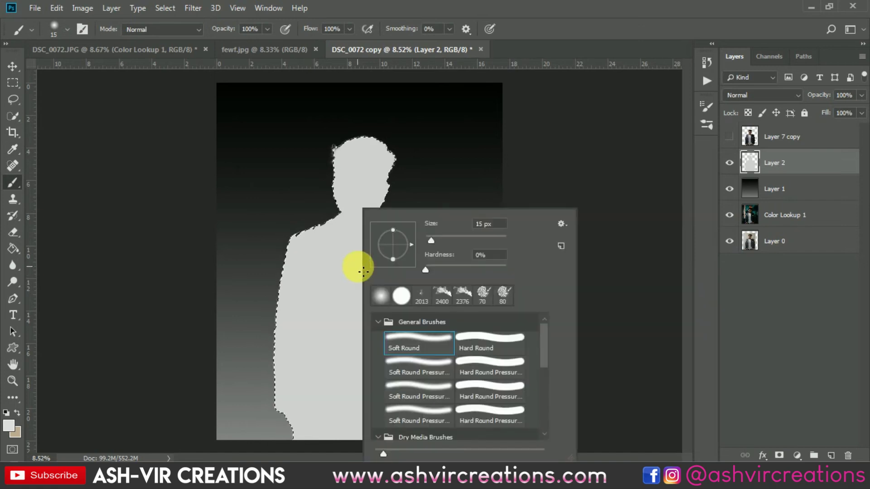
pyautogui.click(500, 241)
pyautogui.press('Return')
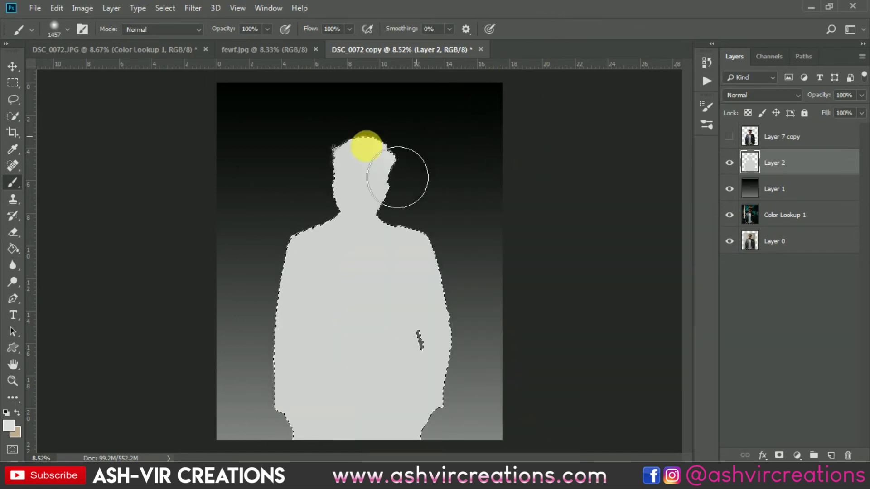
pyautogui.moveTo(315, 272); pyautogui.dragTo(442, 274)
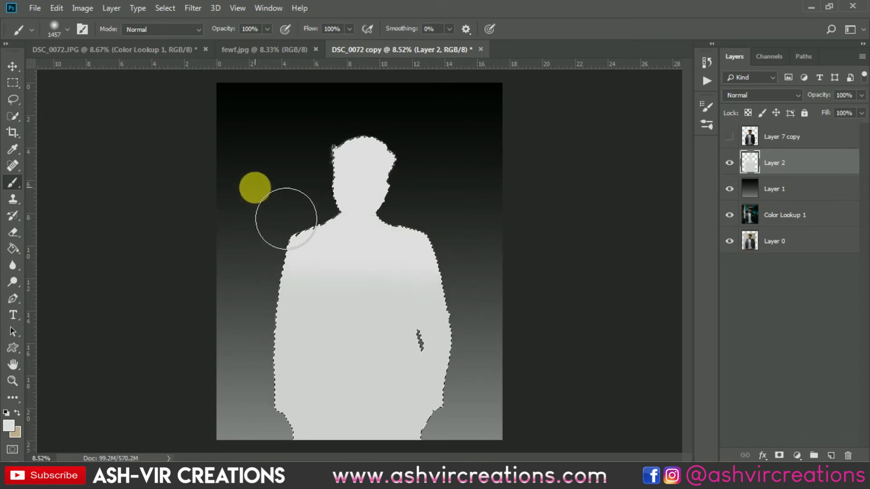
pyautogui.hotkey('ctrl', 'd')
pyautogui.press('v')
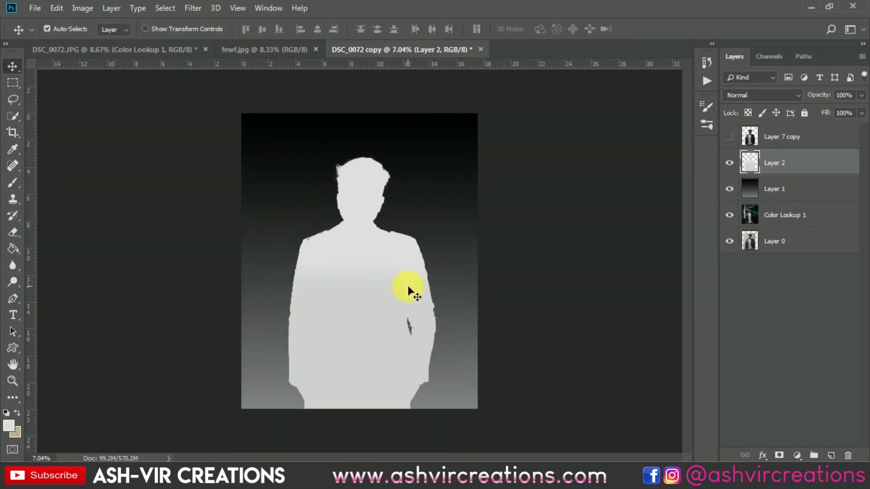
# - Save the depth map to the Desktop as a Maximum-quality JPEG named a_depth
pyautogui.click(33, 8)
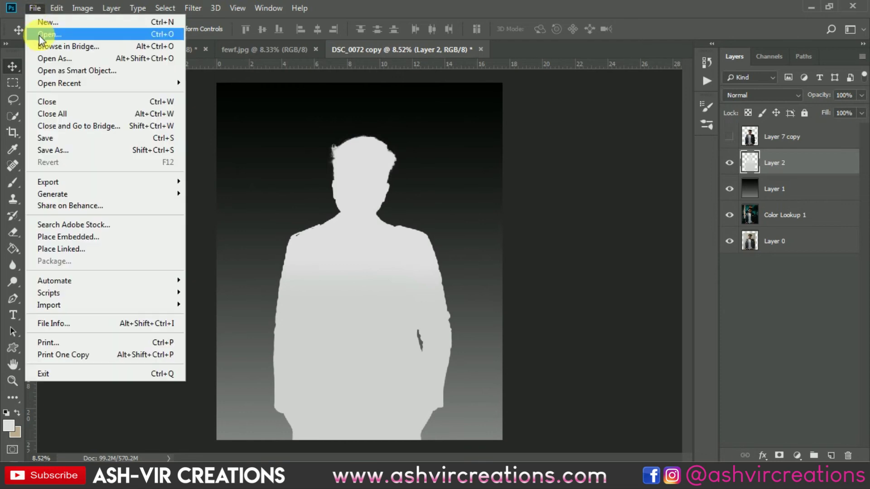
pyautogui.click(50, 150)
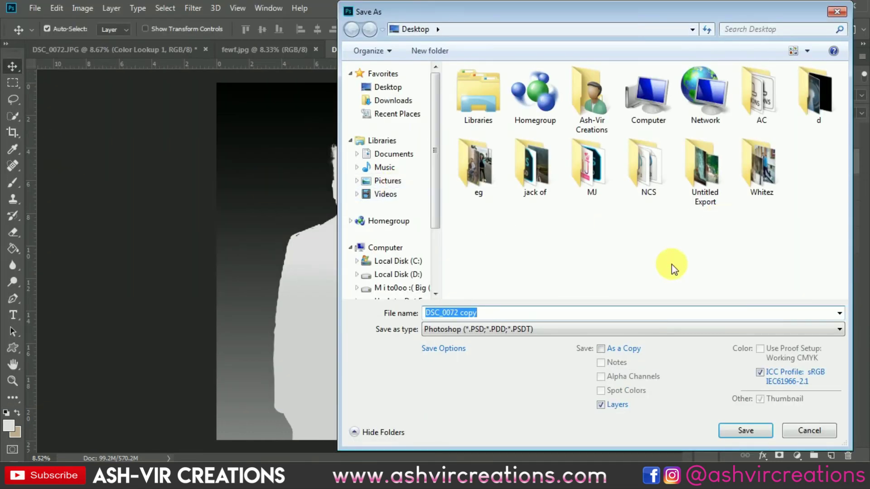
pyautogui.click(552, 335)
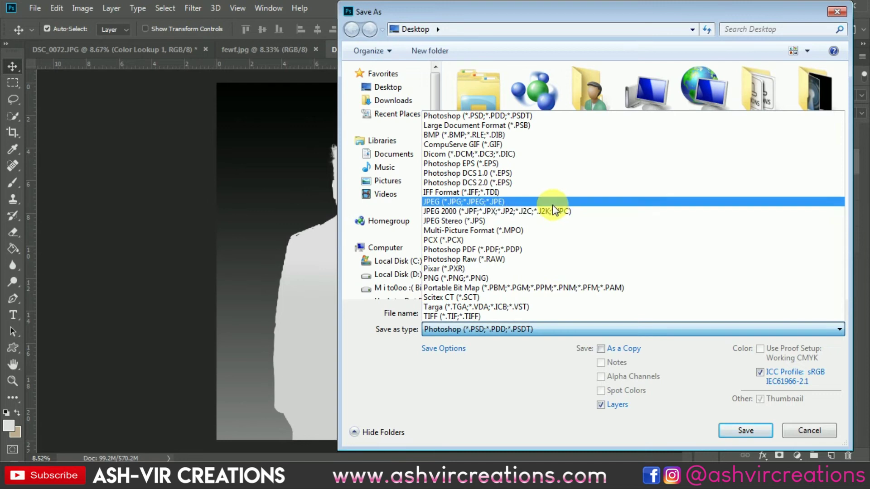
pyautogui.click(434, 202)
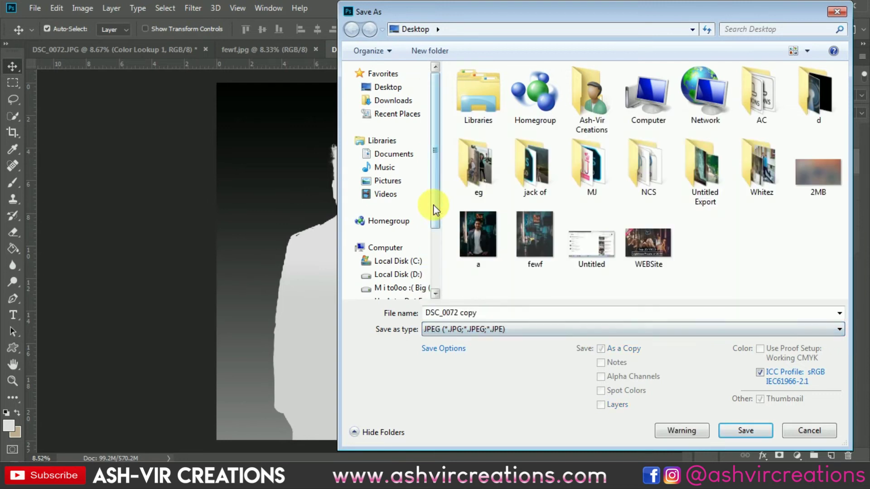
pyautogui.click(491, 238)
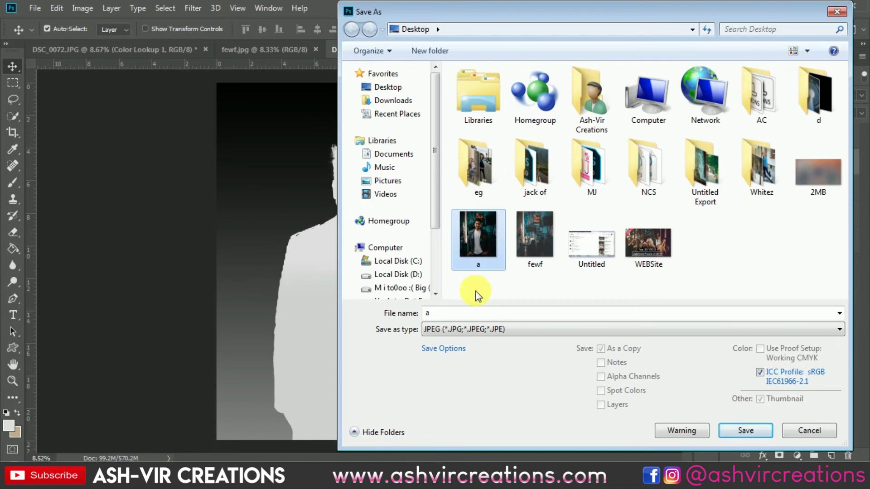
pyautogui.click(462, 313)
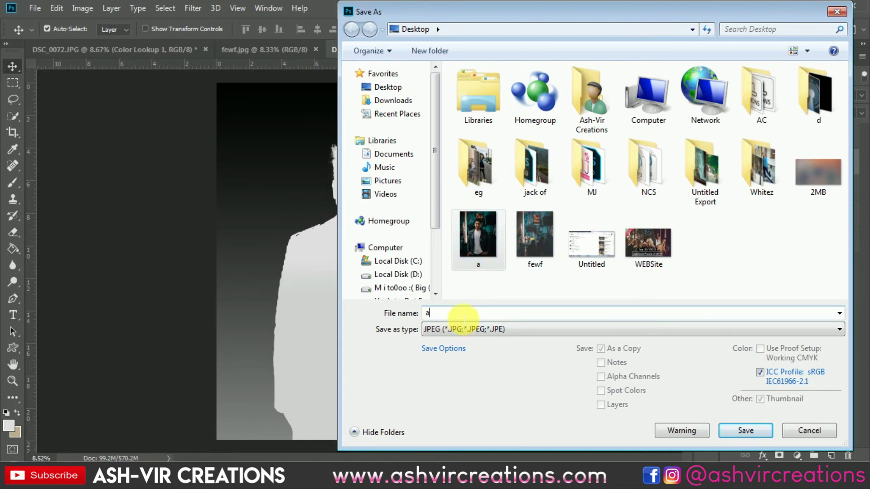
pyautogui.write('_depth')
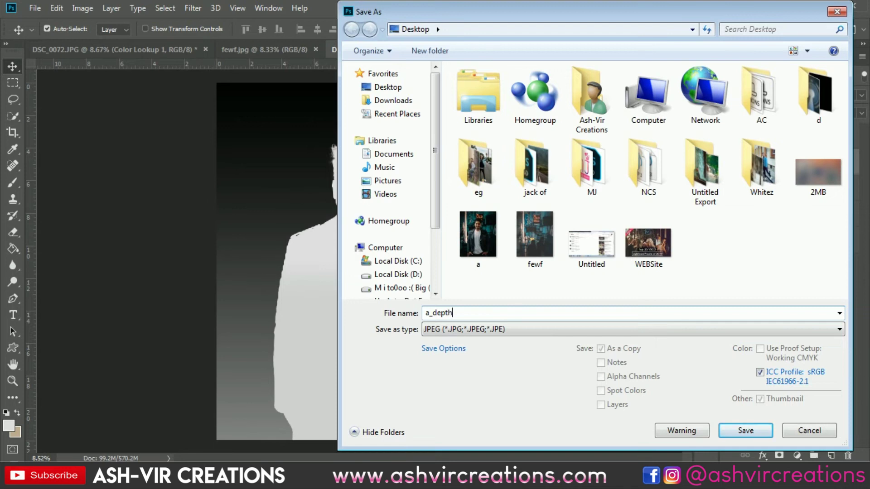
pyautogui.click(757, 429)
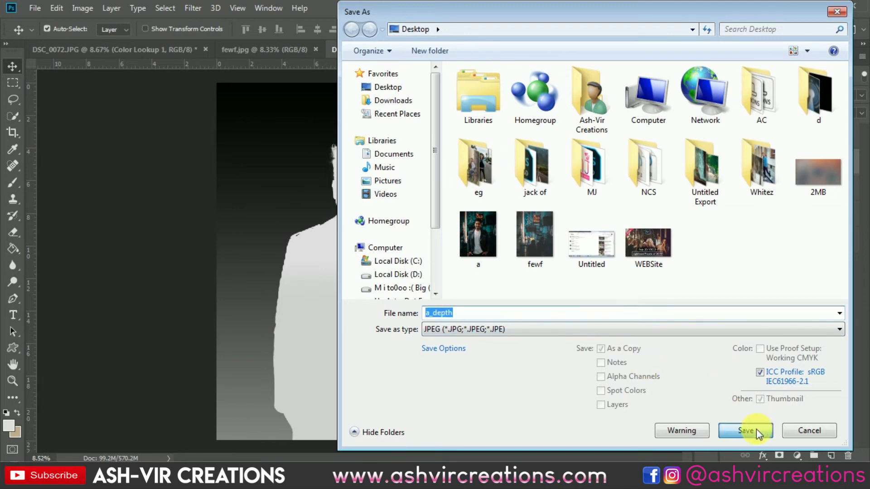
pyautogui.click(776, 252)
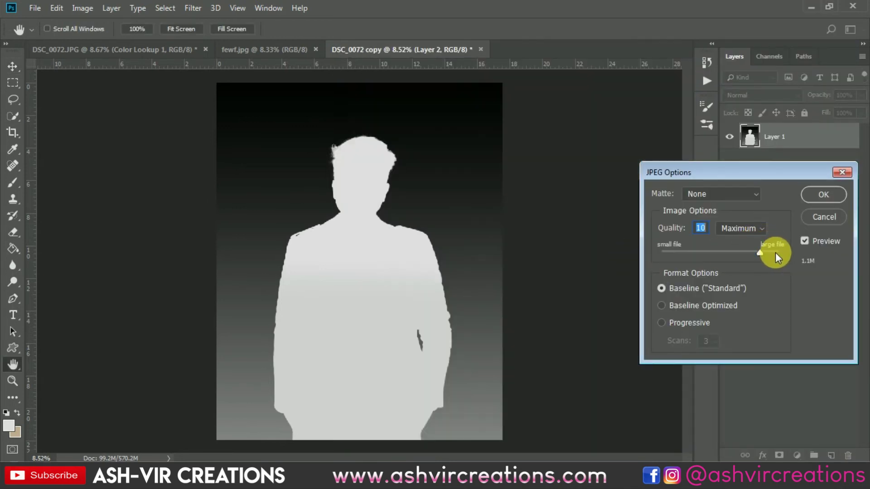
pyautogui.click(819, 192)
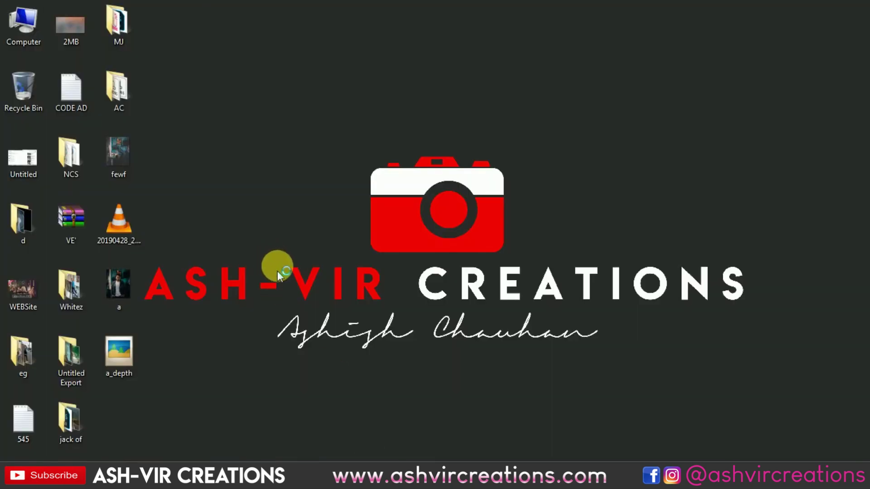
# - View the saved image a and its depth map a_depth in the photo viewer from the desktop
pyautogui.rightClick(272, 259)
pyautogui.click(291, 293)
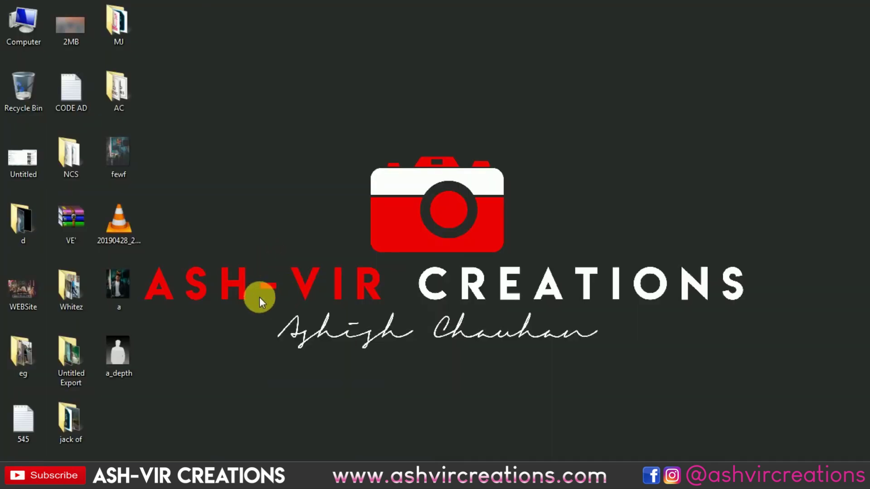
pyautogui.click(115, 279)
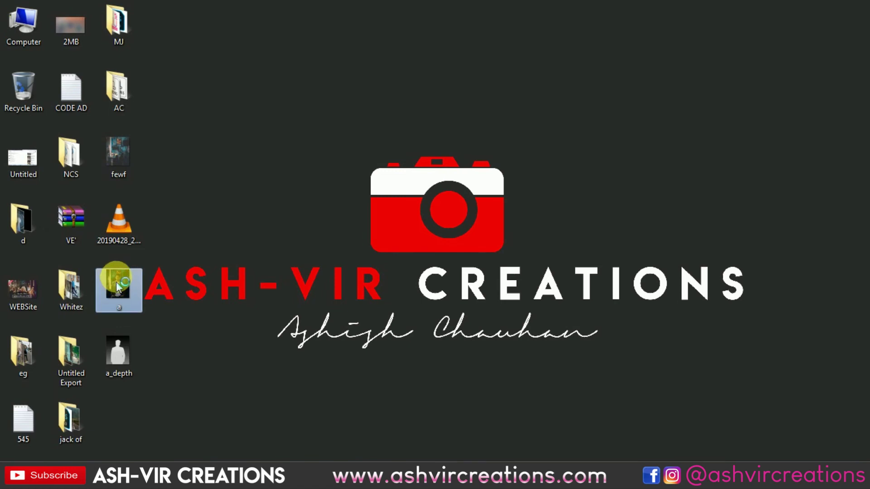
pyautogui.doubleClick(117, 284)
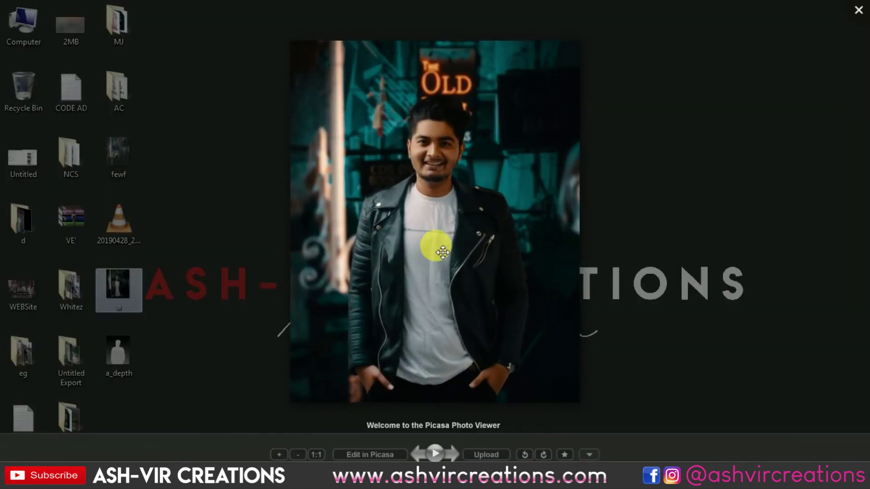
pyautogui.click(456, 437)
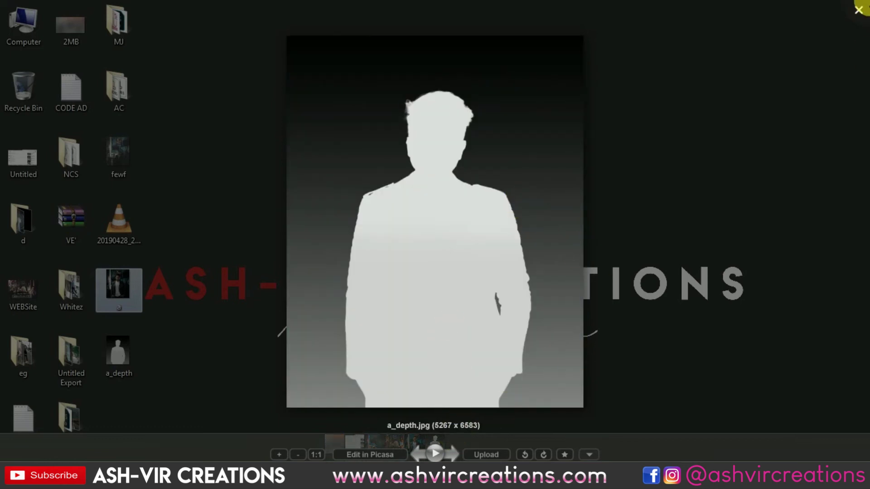
pyautogui.click(857, 9)
pyautogui.rightClick(588, 189)
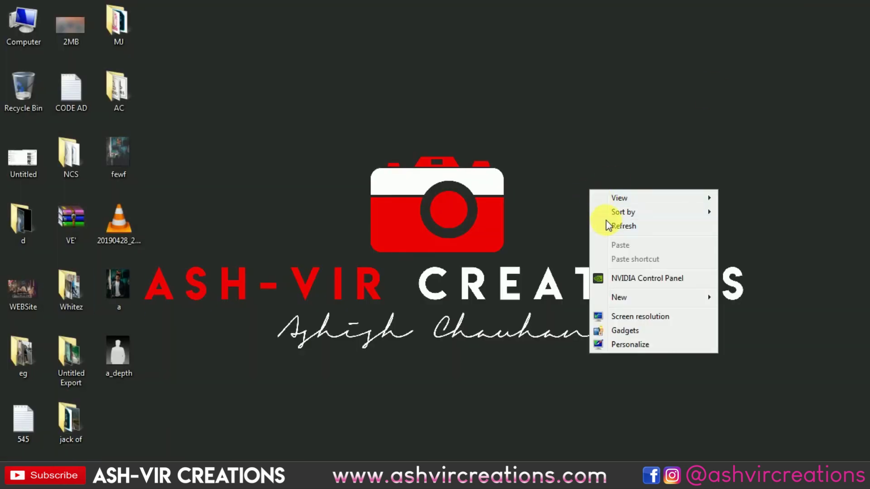
pyautogui.click(608, 225)
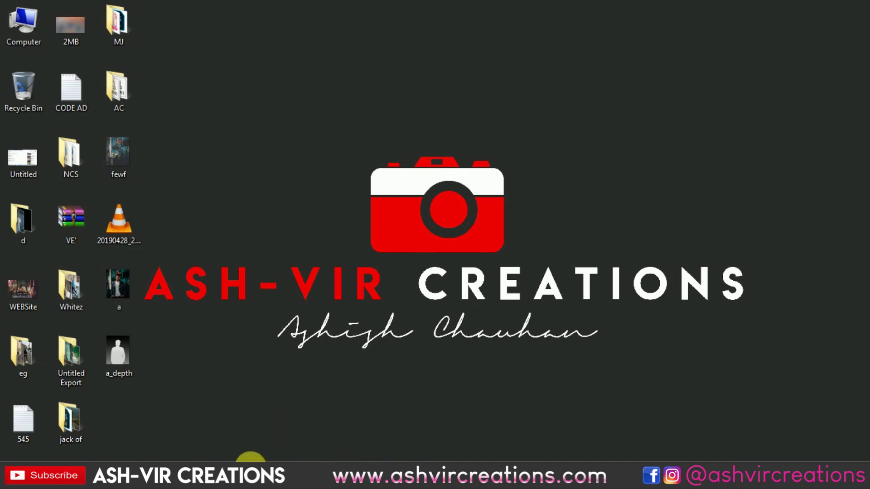
# - Switch to the Facebook profile in Firefox and upload a and a_depth together in a new photo post
pyautogui.click(251, 460)
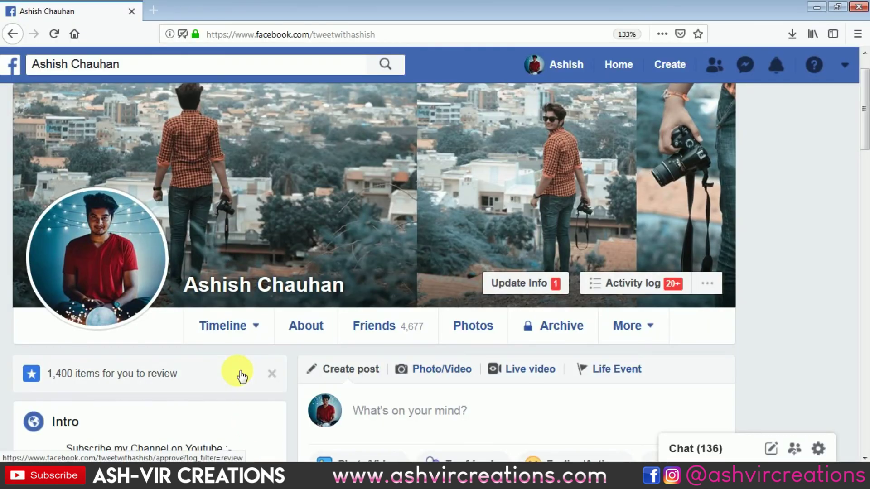
pyautogui.scroll(-2, 241, 375)
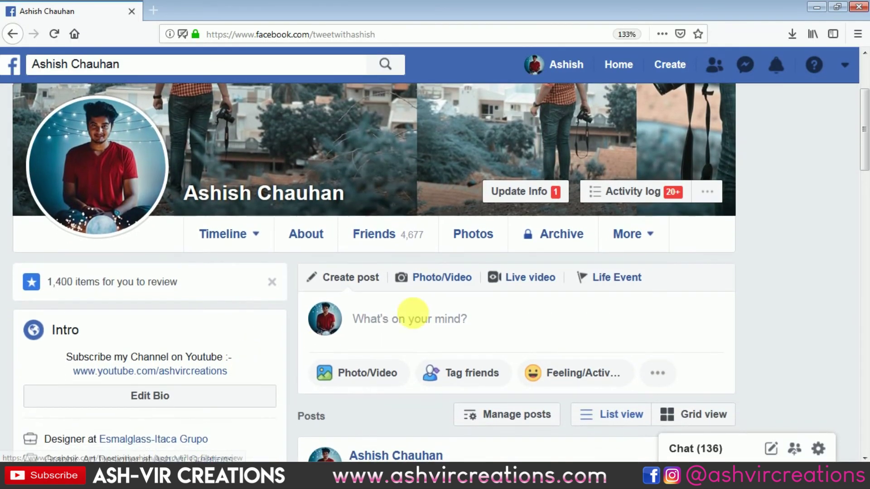
pyautogui.click(368, 372)
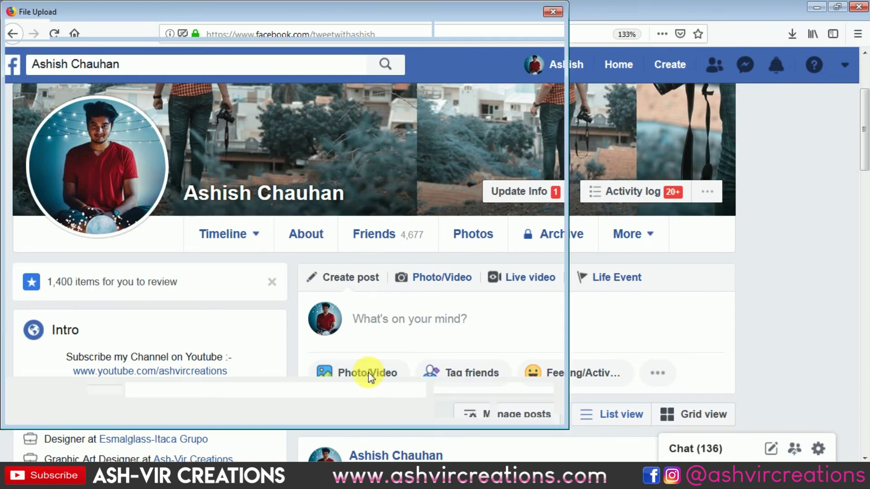
pyautogui.moveTo(272, 9); pyautogui.dragTo(575, 44)
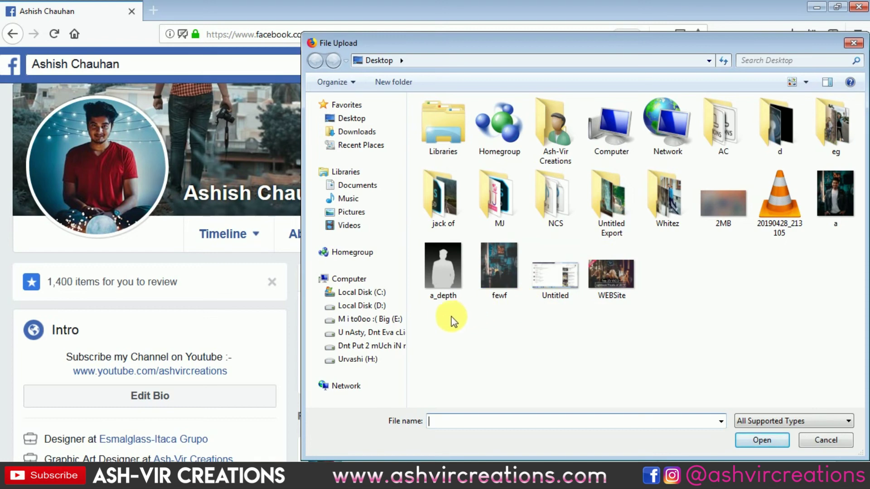
pyautogui.moveTo(446, 313)
pyautogui.mouseDown()
pyautogui.moveTo(504, 274)
pyautogui.moveTo(459, 313)
pyautogui.mouseUp()
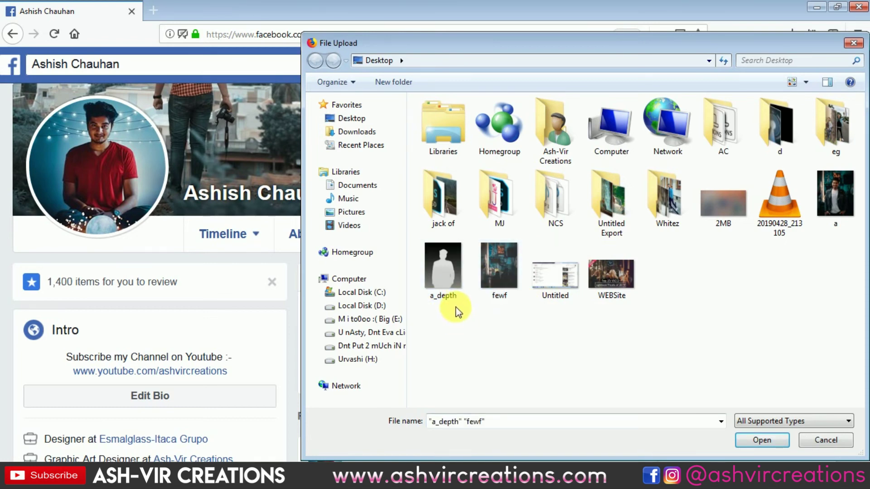
pyautogui.moveTo(633, 49); pyautogui.dragTo(481, 44)
pyautogui.click(290, 258)
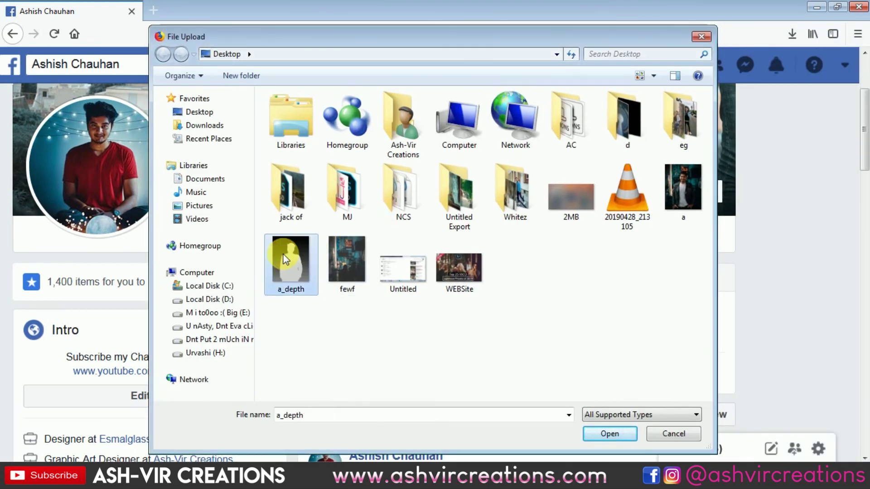
pyautogui.keyDown('ctrl'); pyautogui.click(671, 195); pyautogui.keyUp('ctrl')
pyautogui.click(609, 434)
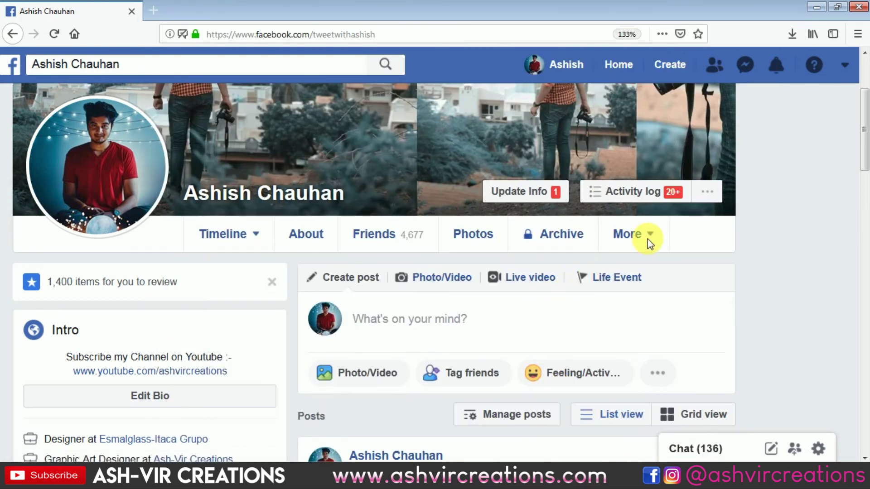
# - Reduce the page zoom to 110% to view the 3D photo preview in the post composer
pyautogui.scroll(-1, 649, 242)
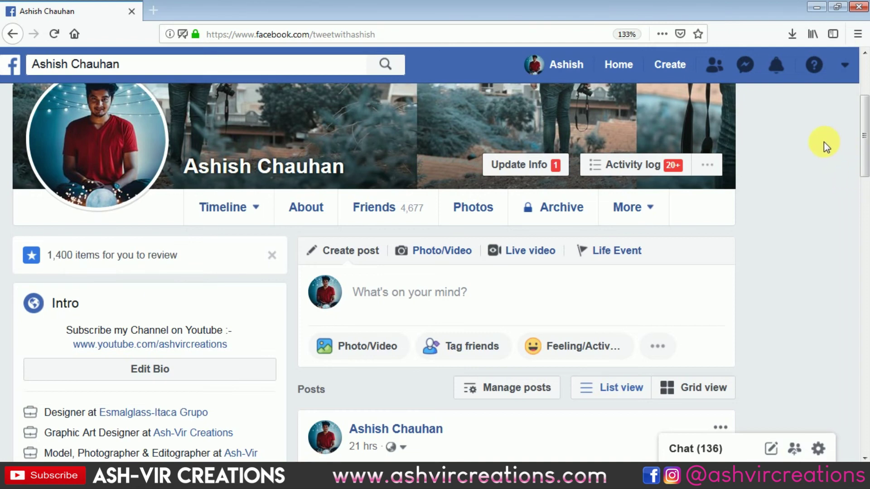
pyautogui.scroll(-2, 825, 146)
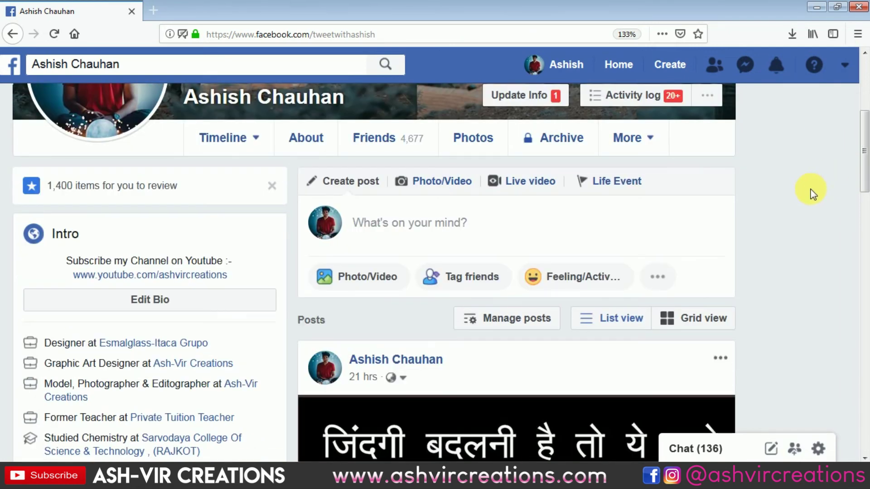
pyautogui.hotkey('ctrl', '-')
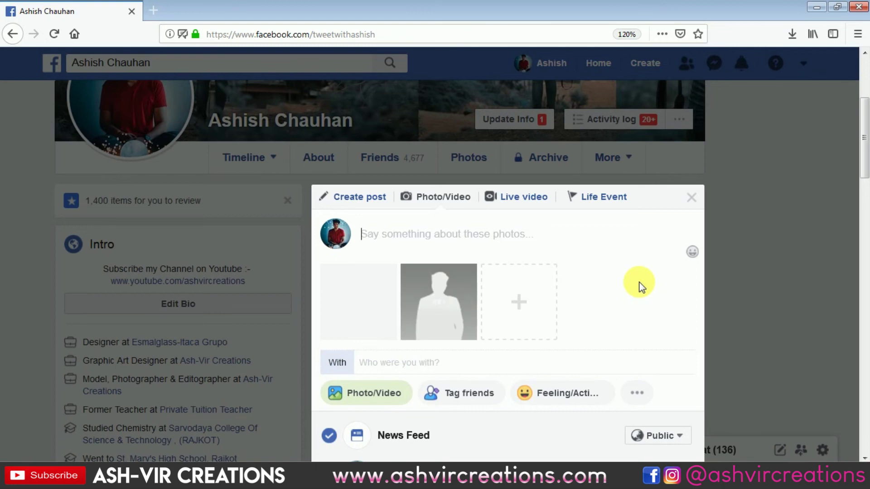
pyautogui.hotkey('ctrl', '-')
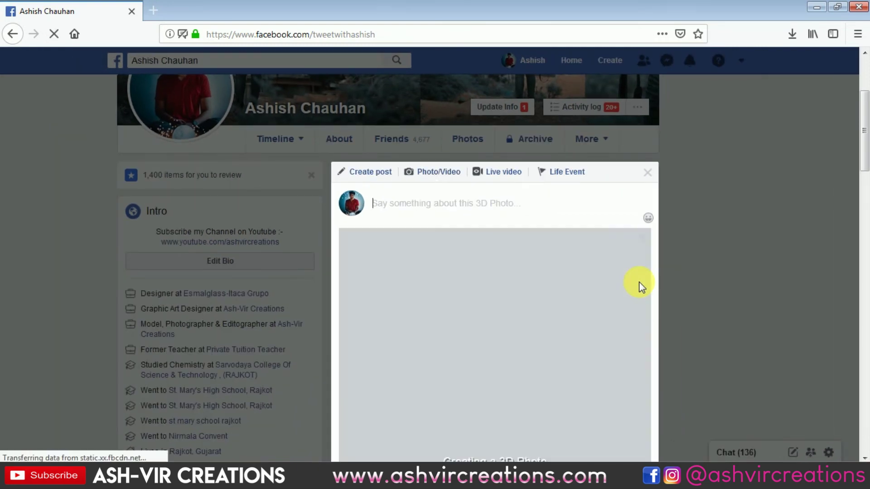
pyautogui.hotkey('ctrl', '-')
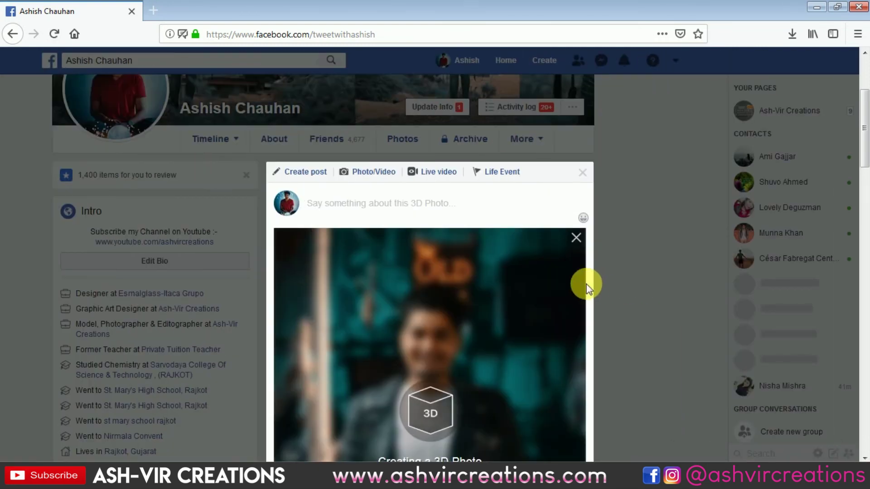
pyautogui.hotkey('ctrl', '+')
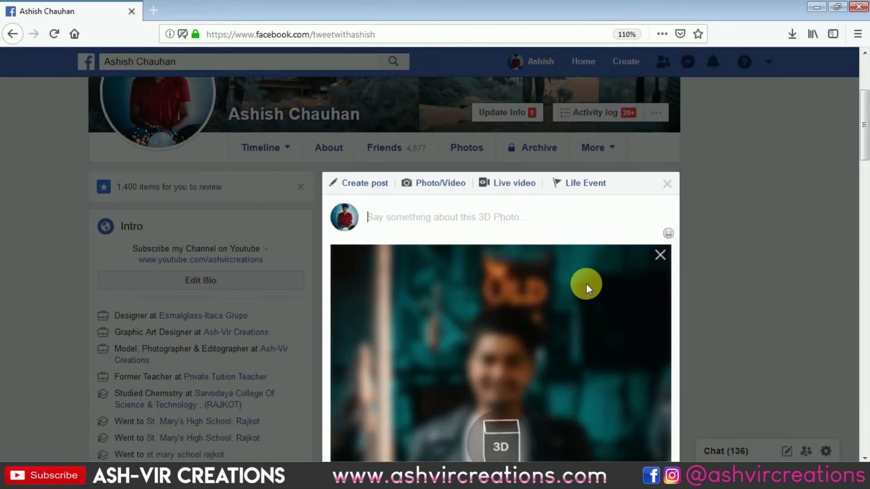
# - Examine the 3D photo preview in the post composer while the 3D photo is generated
pyautogui.scroll(-4, 586, 285)
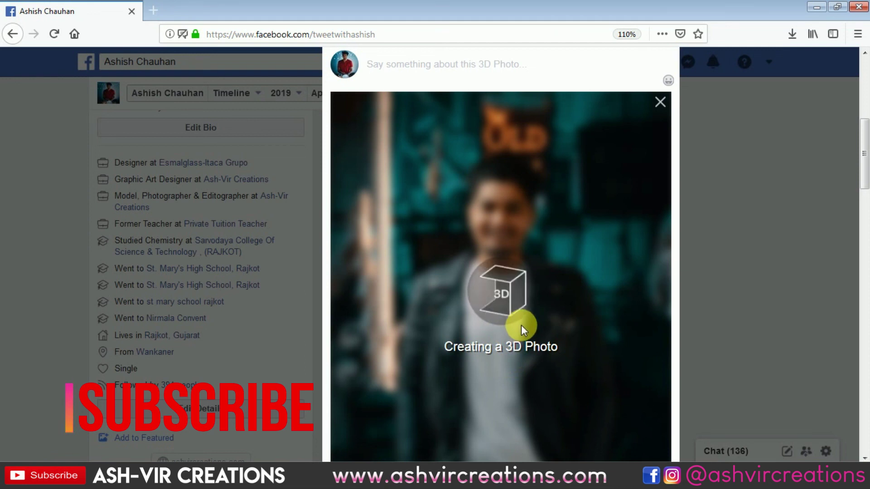
pyautogui.scroll(-1, 521, 325)
pyautogui.scroll(-1, 521, 324)
pyautogui.scroll(2, 521, 325)
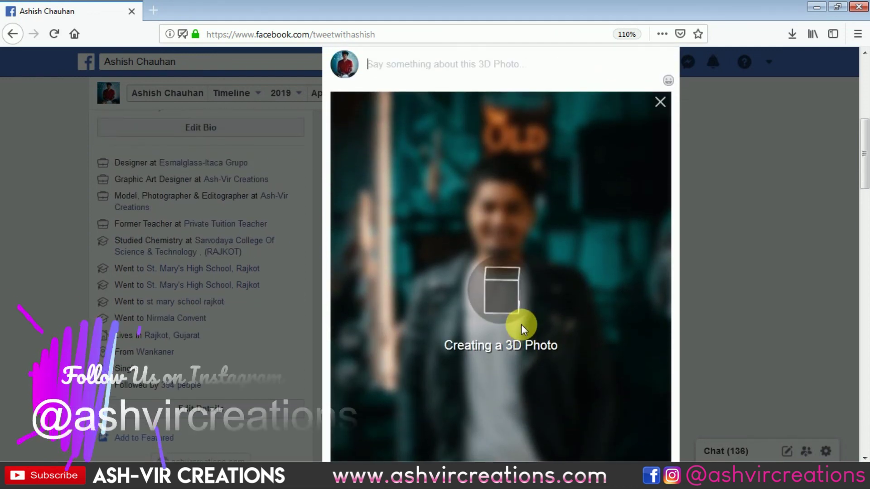
pyautogui.scroll(-2, 521, 325)
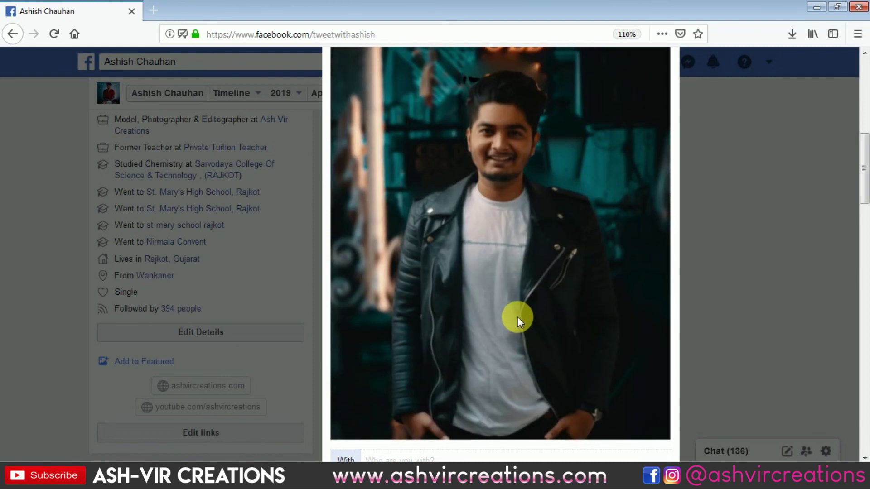
pyautogui.scroll(-2, 517, 317)
pyautogui.scroll(2, 518, 316)
pyautogui.scroll(1, 516, 316)
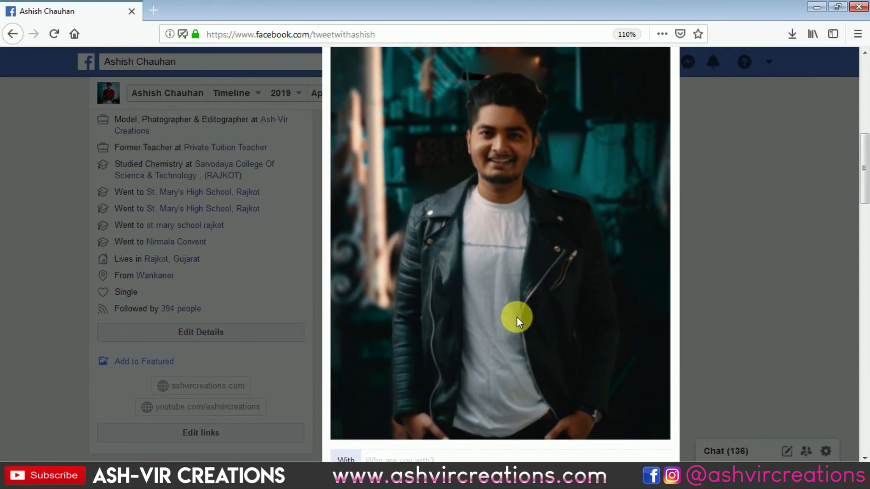
# - Reduce the page zoom to 90% and review the full 3D photo and the post's sharing options
pyautogui.hotkey('ctrl', '-')
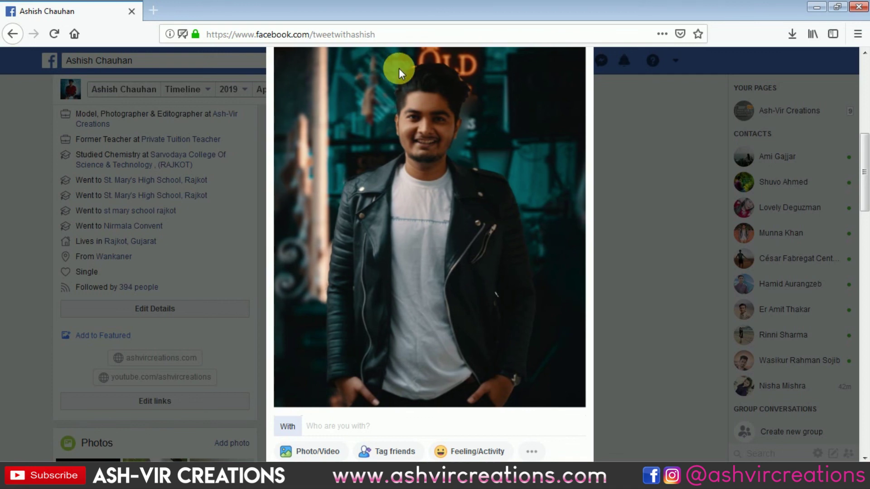
pyautogui.scroll(-5, 426, 199)
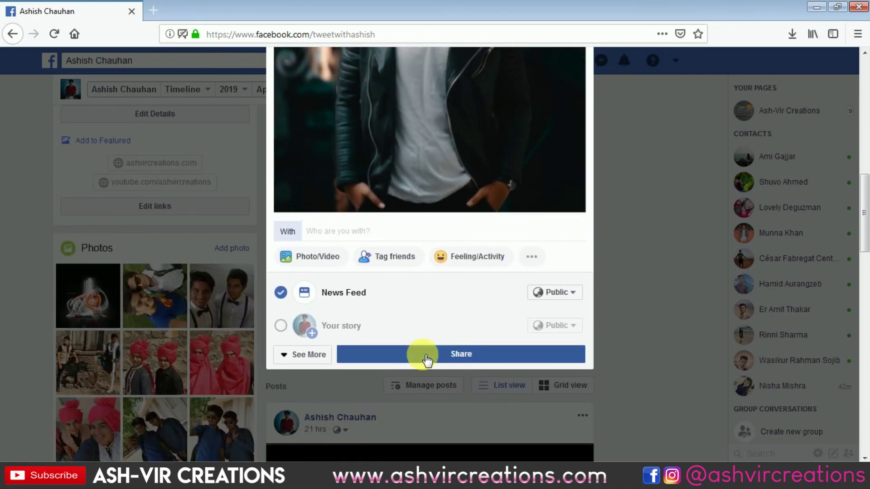
pyautogui.scroll(5, 424, 357)
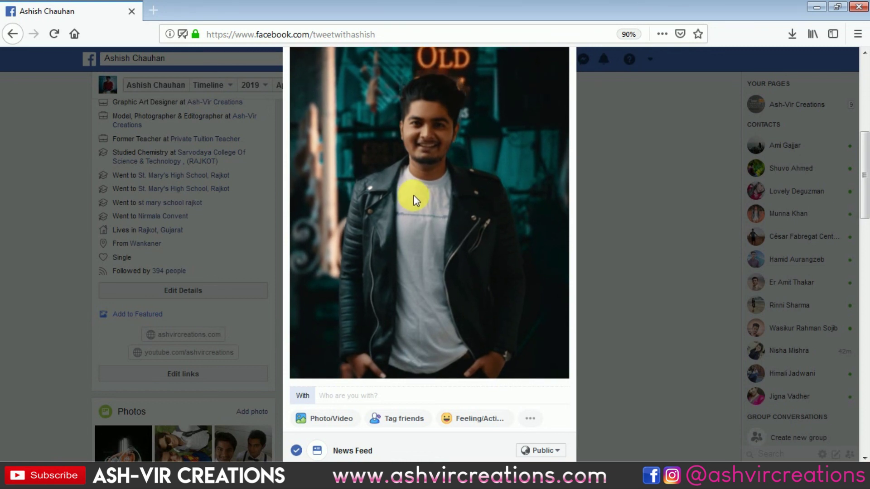
pyautogui.scroll(3, 414, 197)
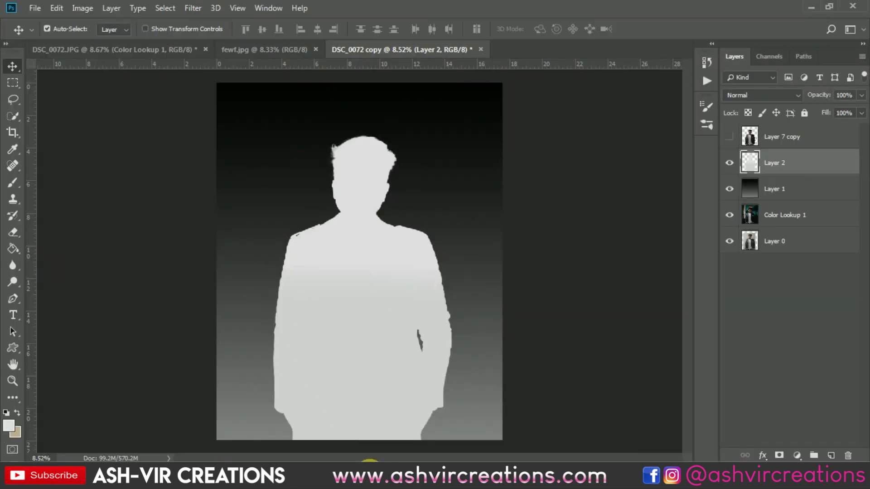
# - Switch to the DSC_0072.JPG document in Photoshop and toggle the Color Lookup 1 layer off and on to compare before and after
pyautogui.click(119, 51)
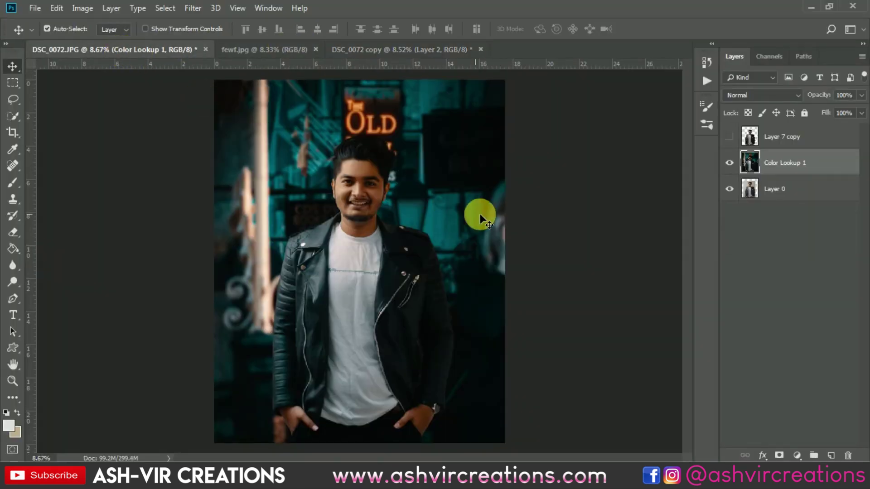
pyautogui.scroll(-1, 546, 213)
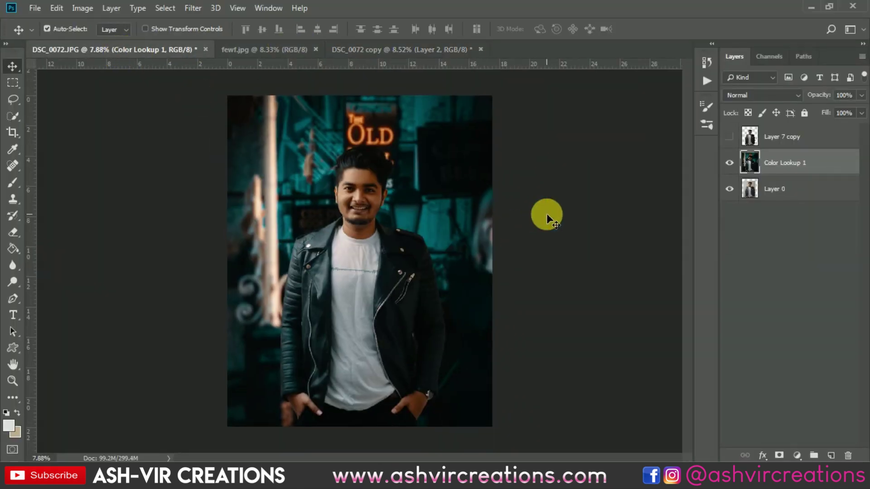
pyautogui.click(729, 164)
pyautogui.click(730, 163)
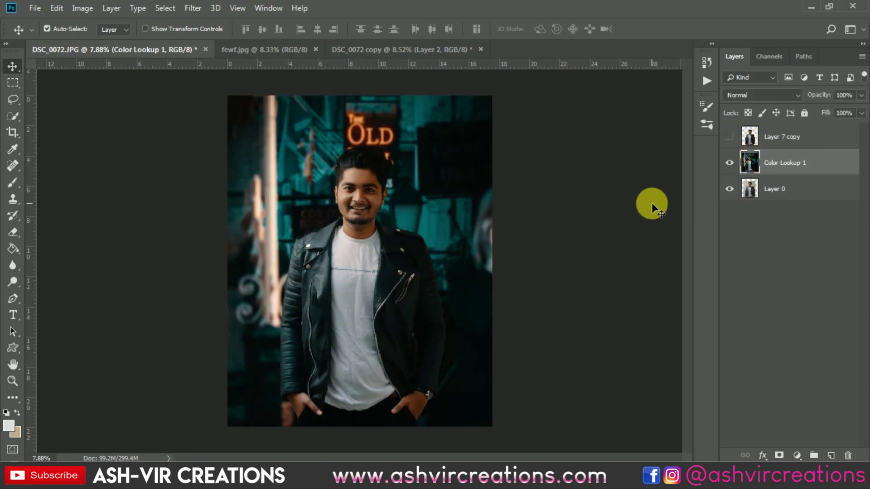